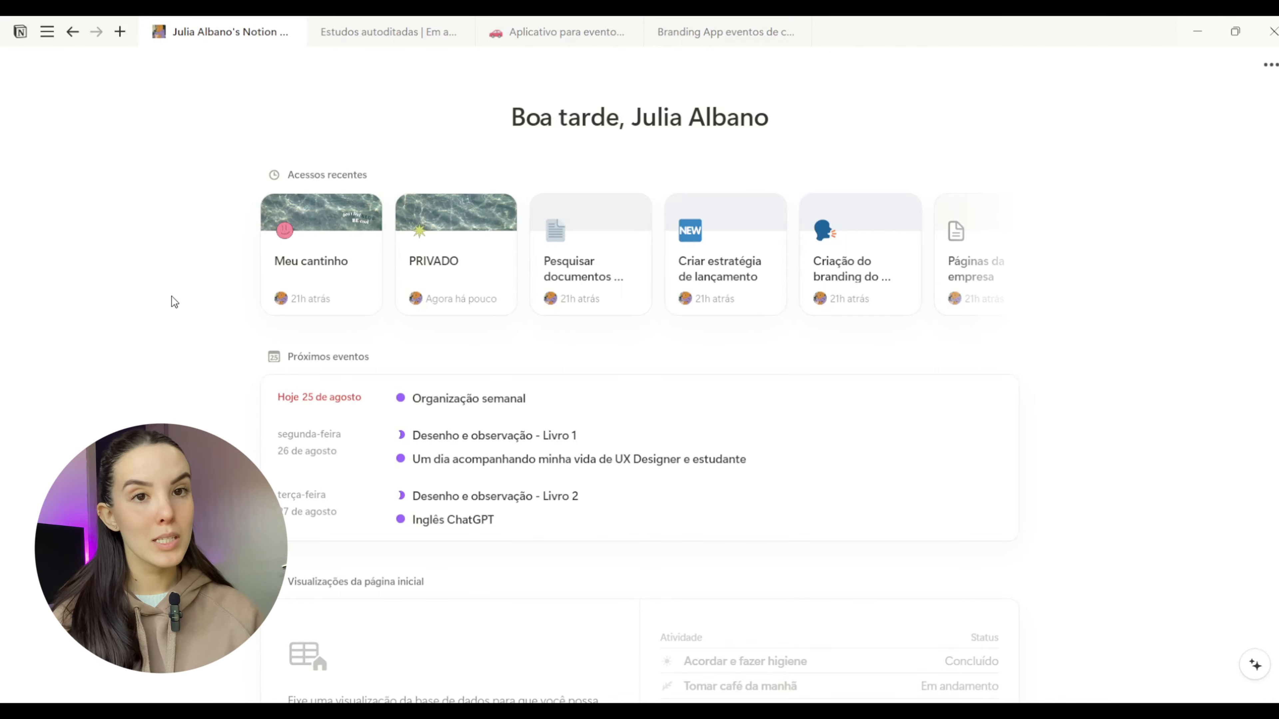
Open the "Meu cantinho" page and look at the gallery of cover options for it.
mouse_move(48, 43)
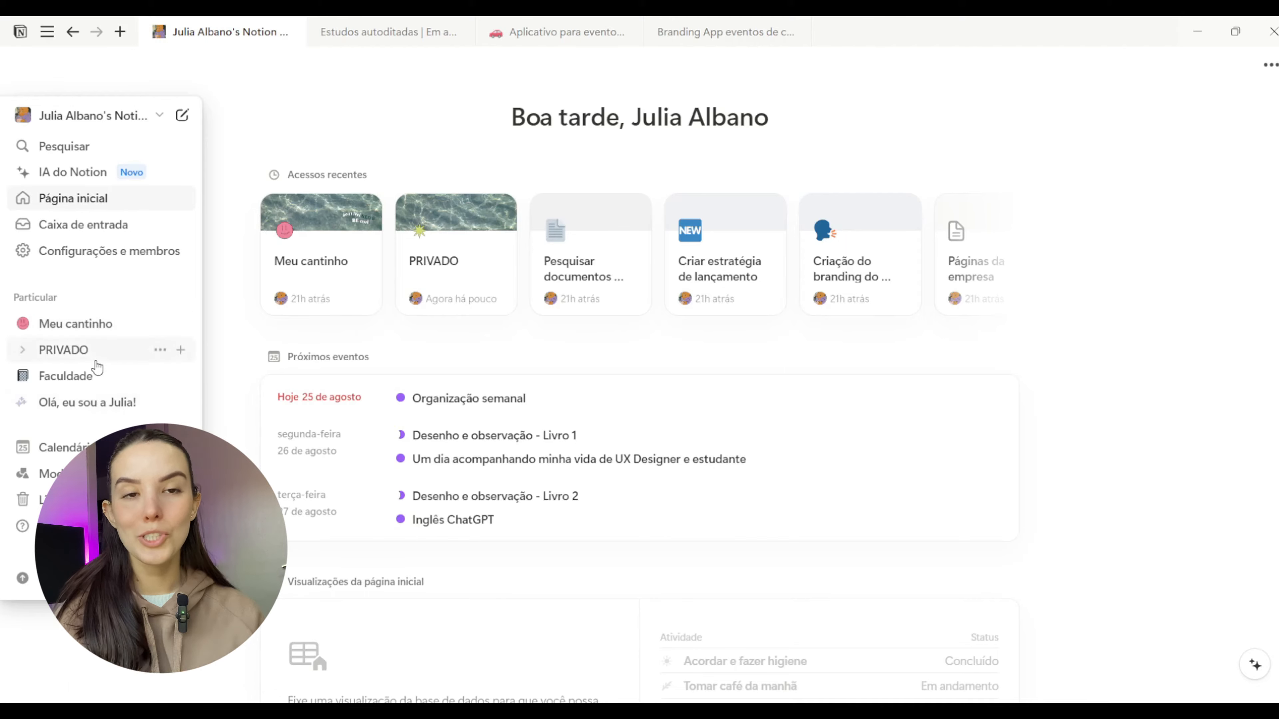
click(86, 332)
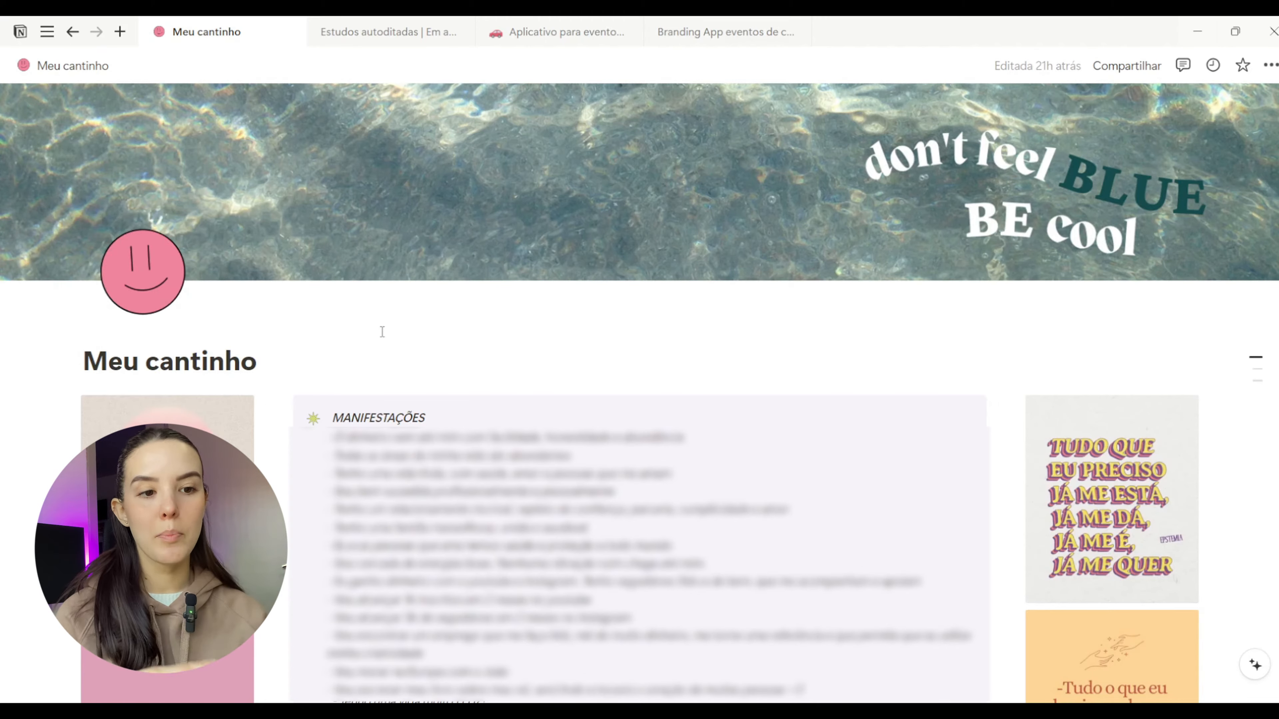
click(1086, 114)
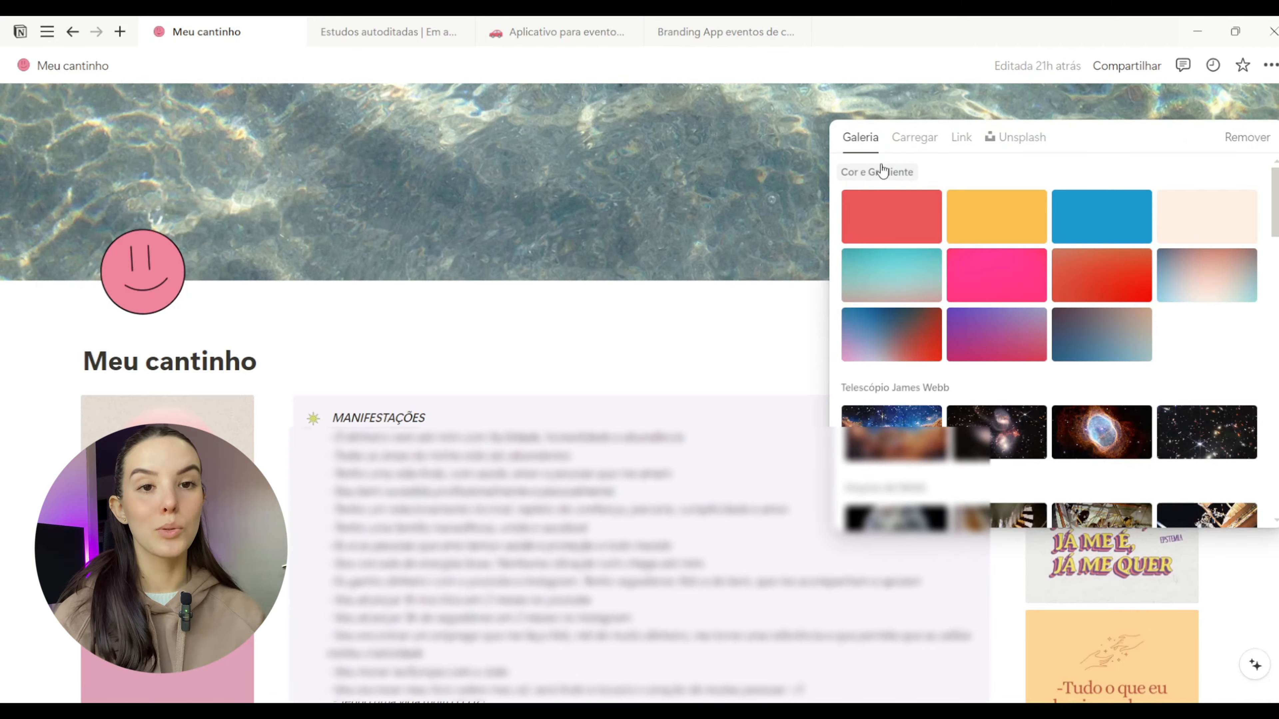
click(702, 160)
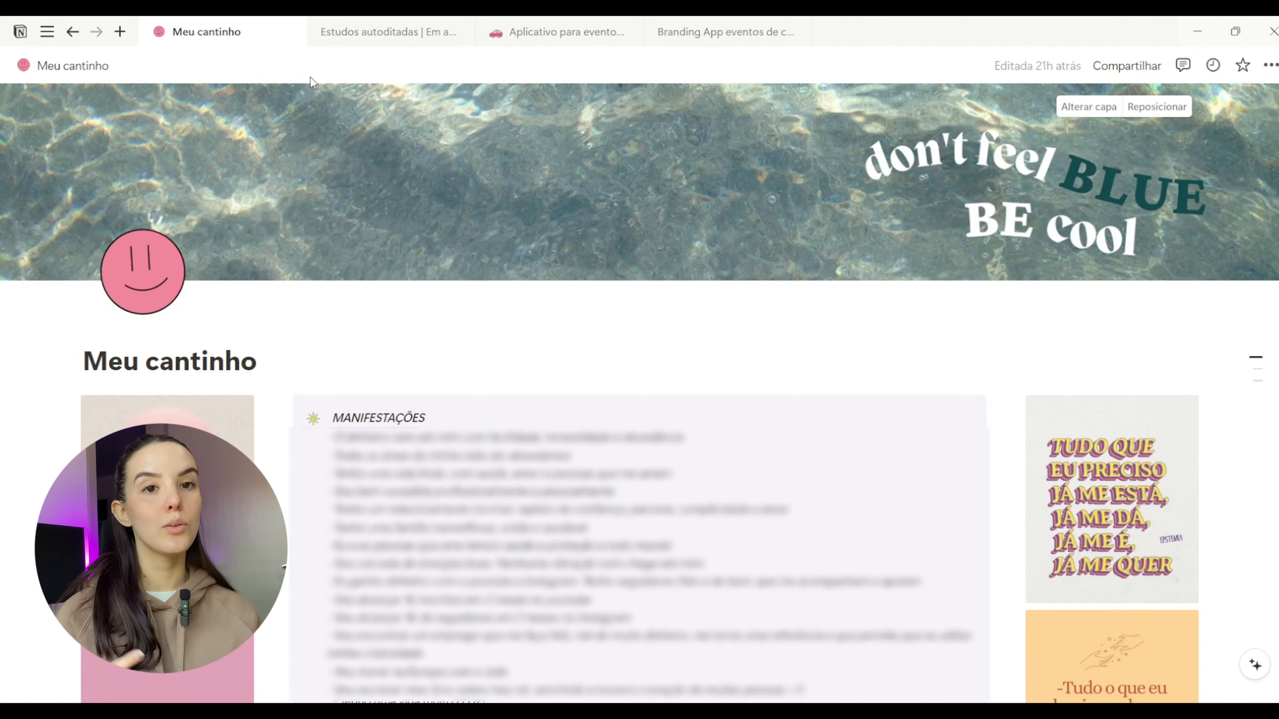
Show the Calendário view of the database below the LEMBRETES block on the Meu cantinho page.
scroll(341, 245, down, 3)
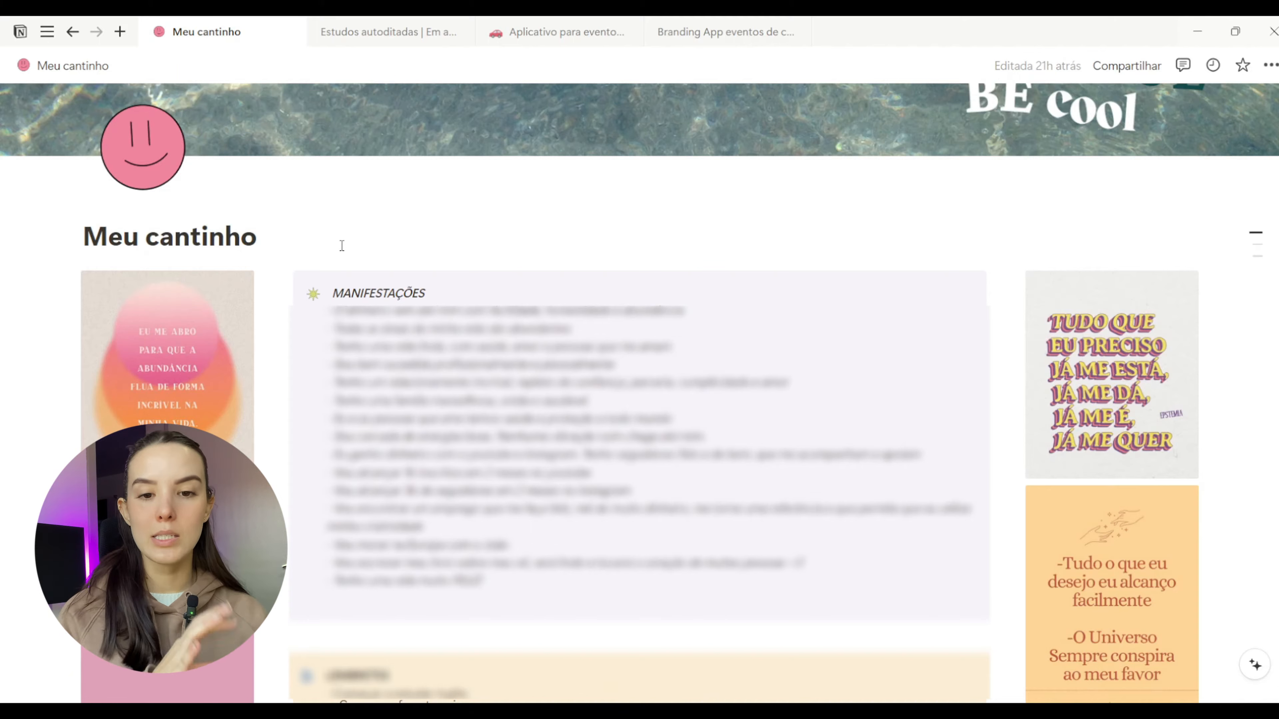
scroll(342, 245, down, 3)
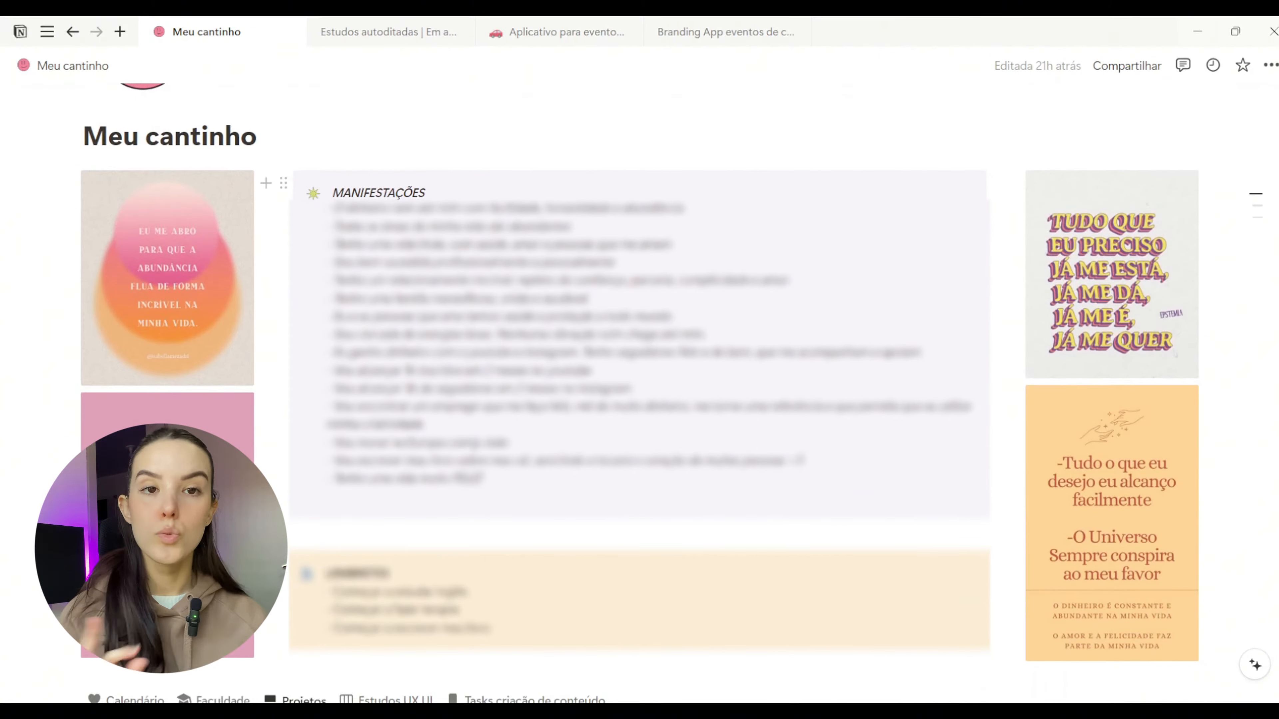
scroll(477, 443, down, 10)
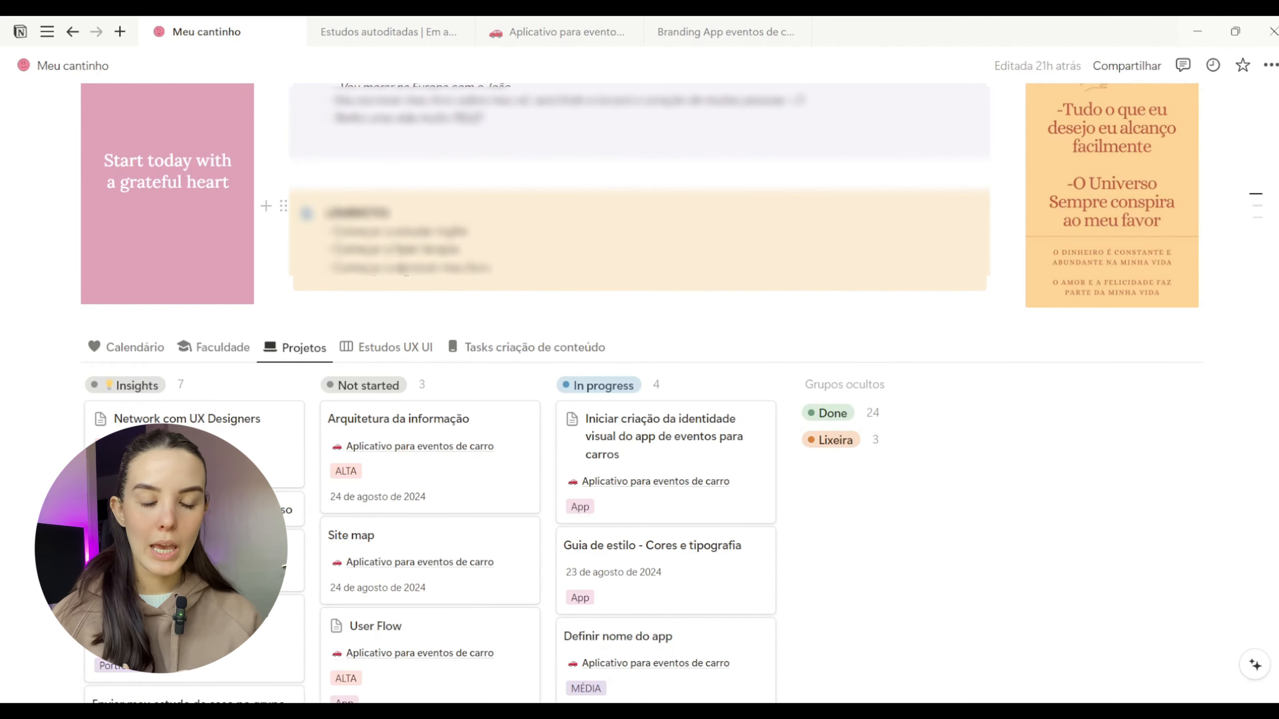
scroll(504, 242, down, 2)
click(153, 257)
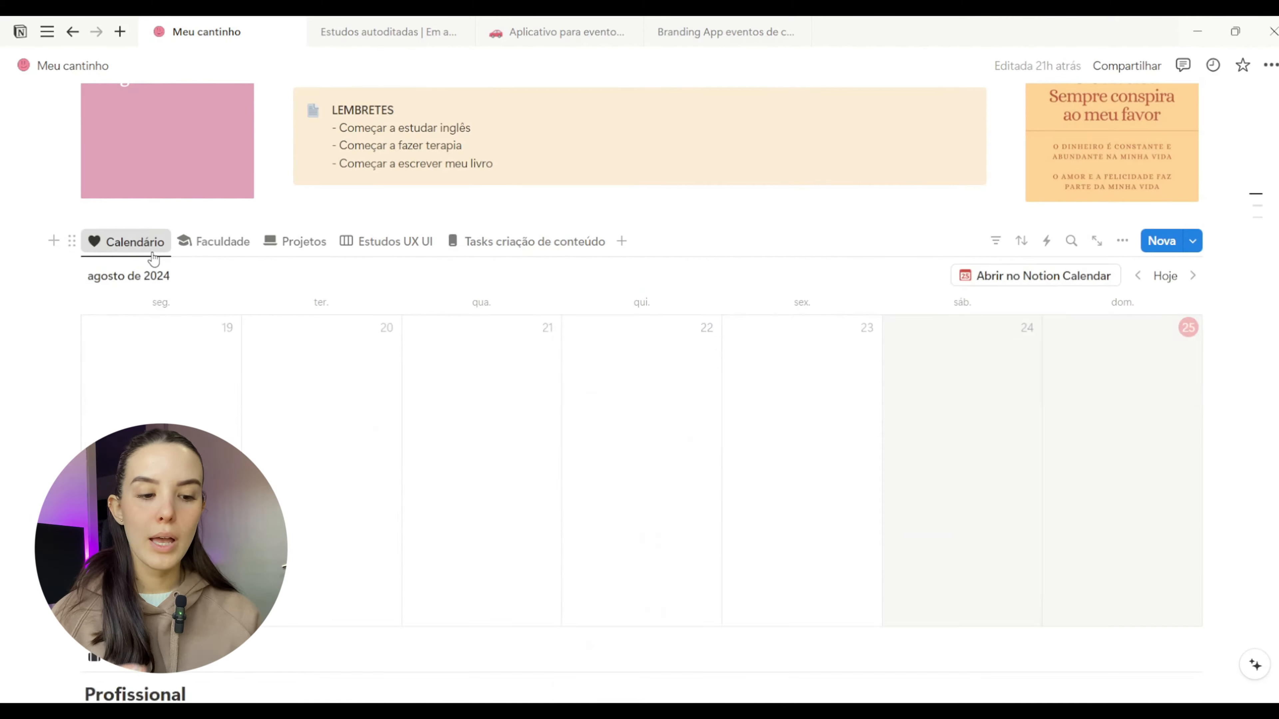
scroll(153, 258, down, 2)
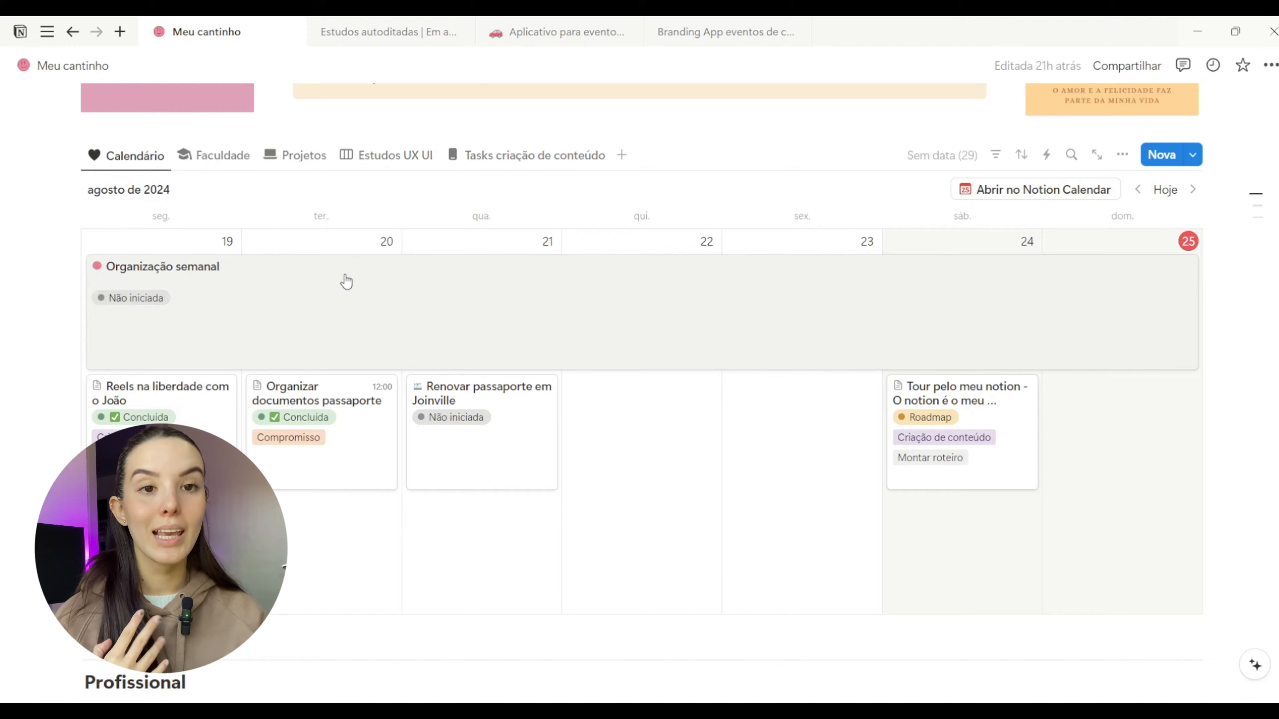
Open the "Organização semanal" entry for 19 to 25 August and review its checklists from Segunda to Domingo.
click(347, 281)
scroll(704, 359, down, 10)
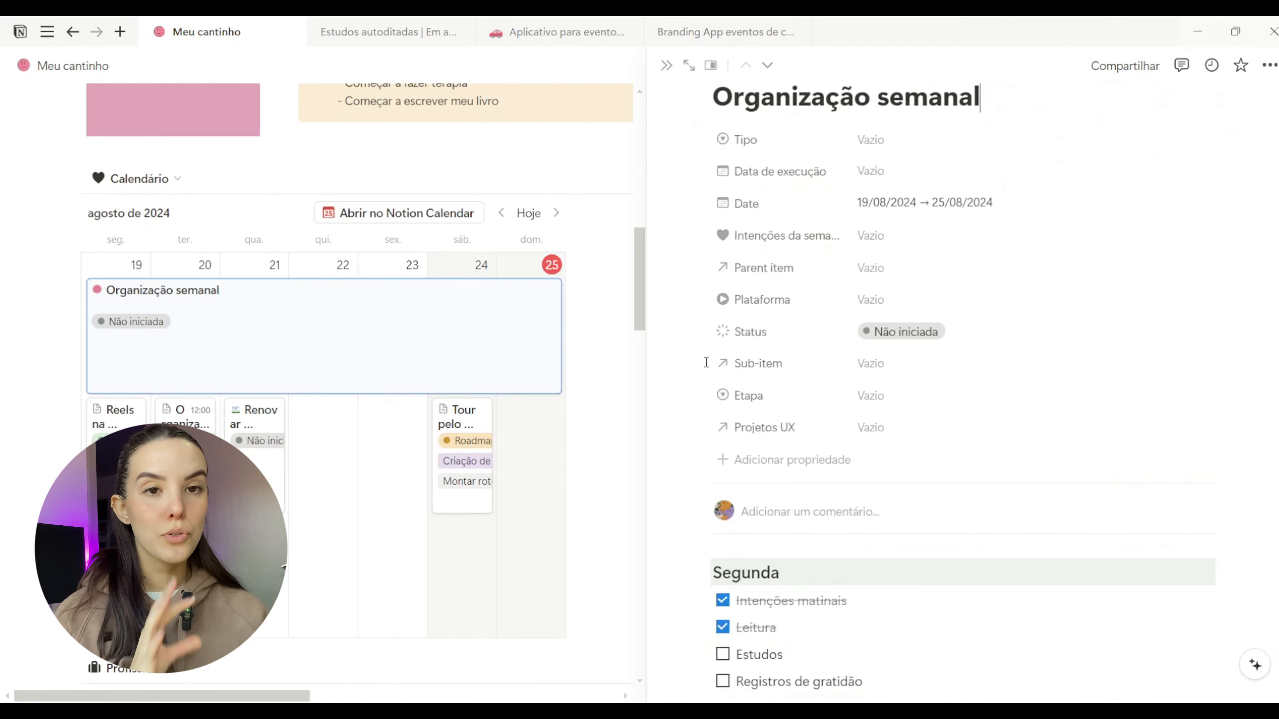
scroll(706, 362, down, 3)
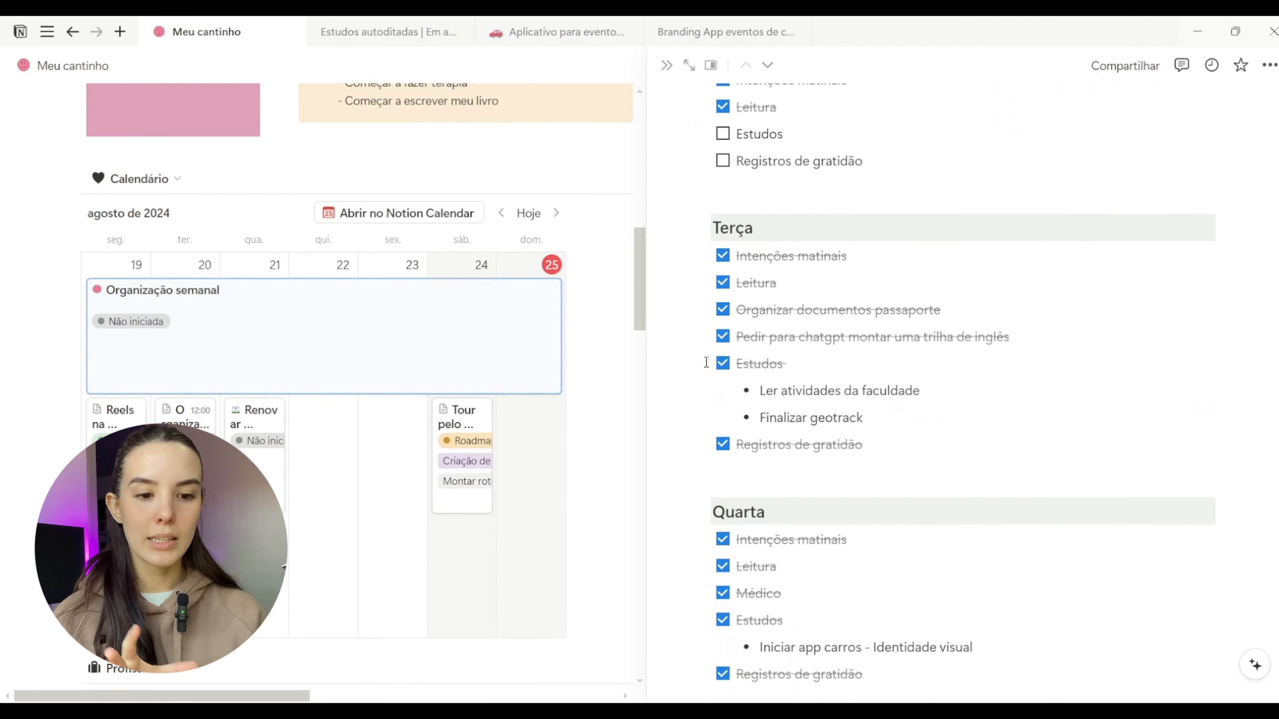
scroll(706, 362, down, 20)
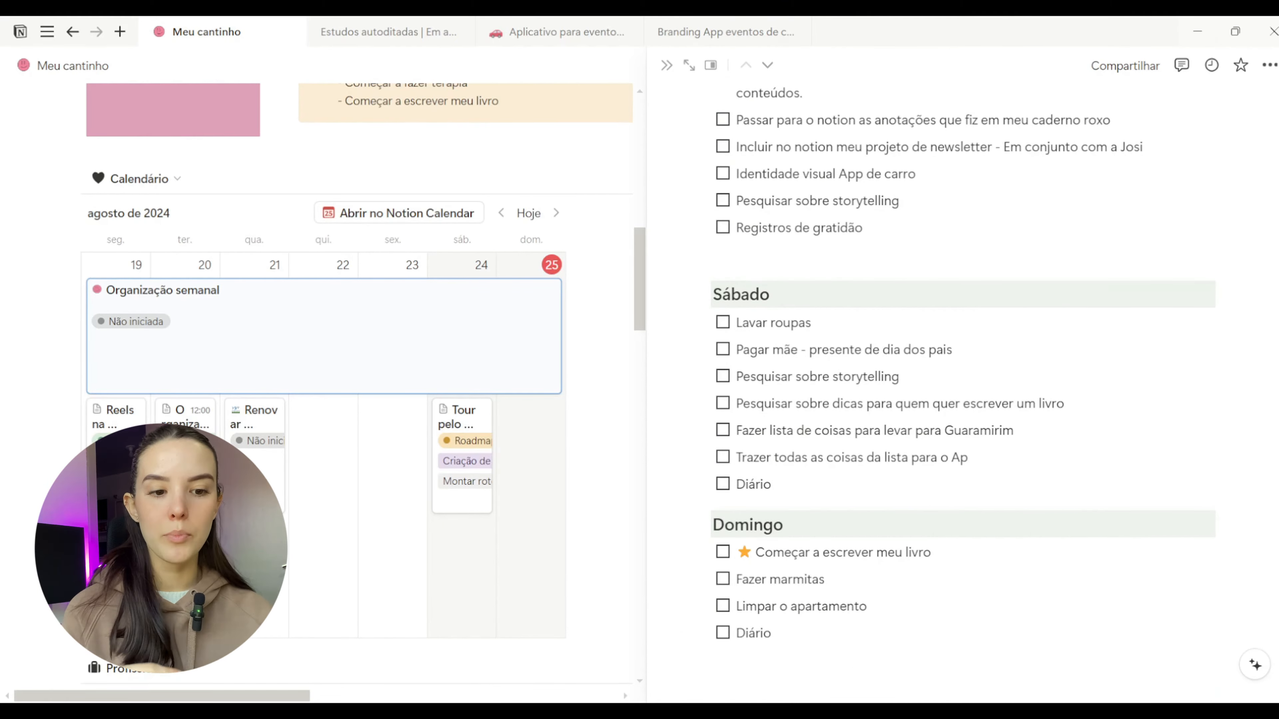
Add a calendar entry on 26/08/2024 and fill it from the "Organização semanal" template.
scroll(913, 477, up, 15)
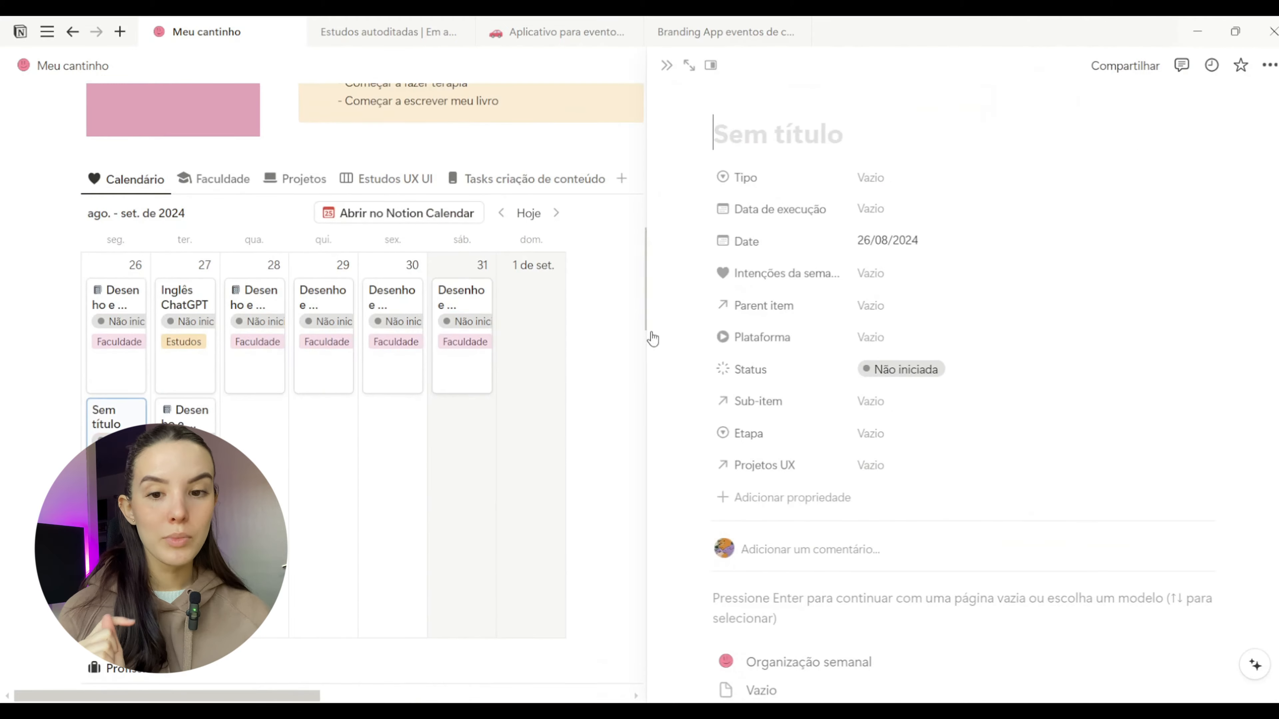
scroll(965, 476, down, 5)
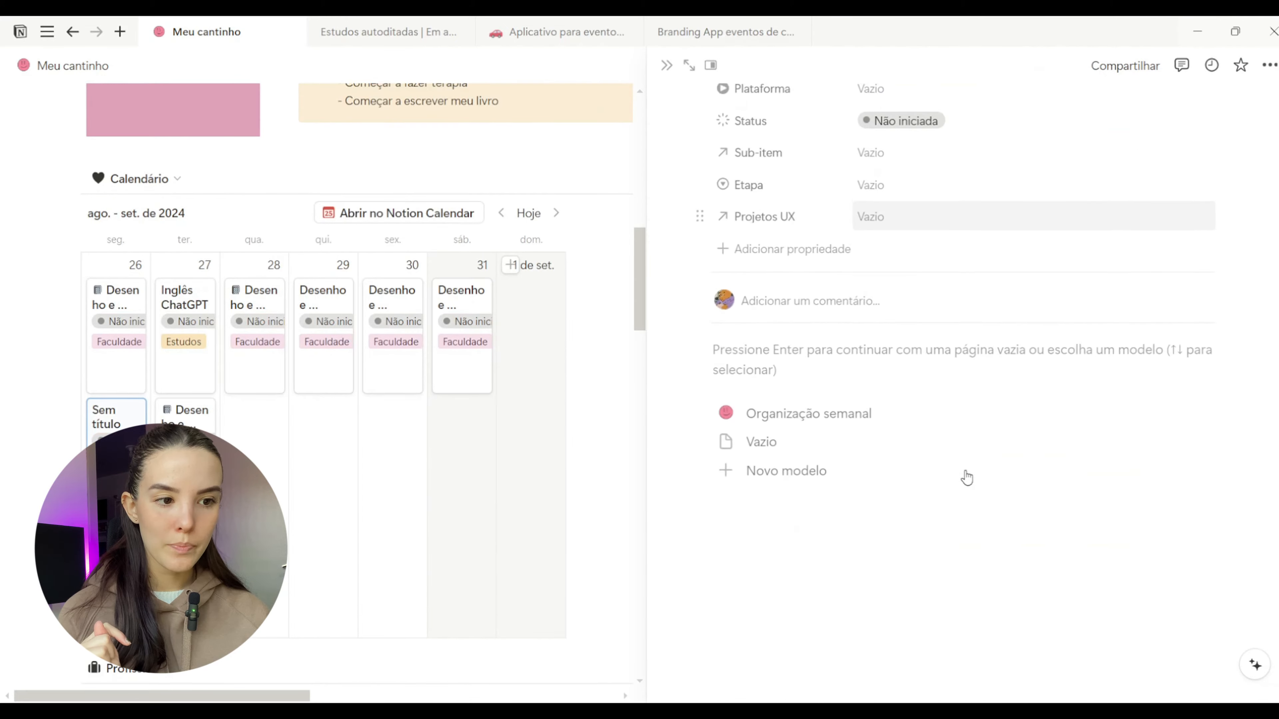
click(881, 425)
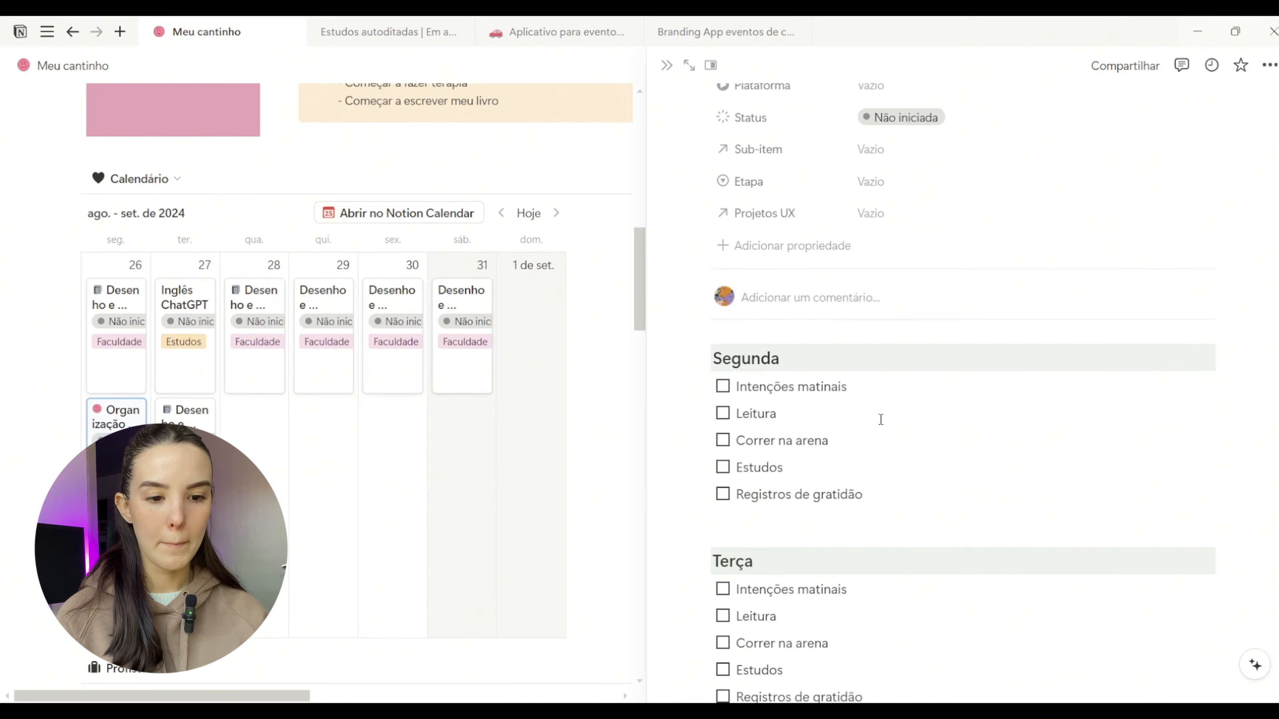
Review the properties and daily checklists of the new weekly organization page, from Segunda to Domingo.
scroll(881, 419, down, 3)
scroll(881, 420, down, 15)
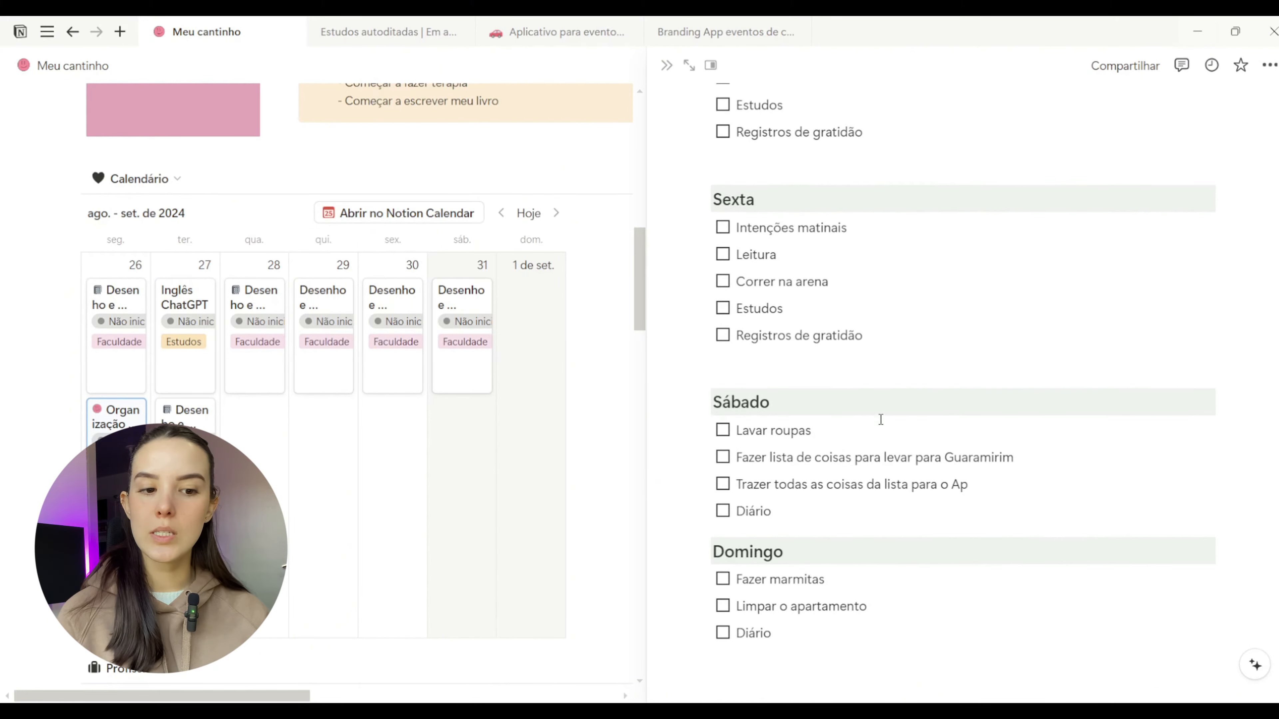
scroll(868, 402, up, 17)
scroll(869, 403, up, 5)
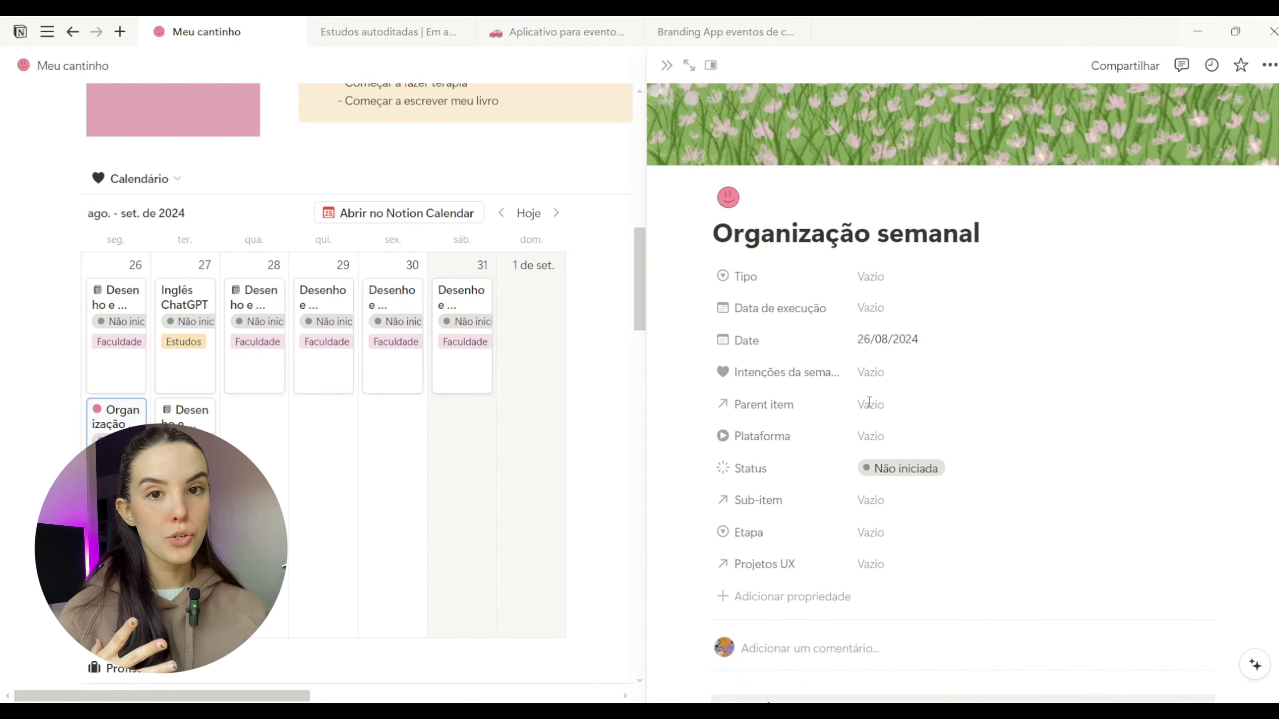
scroll(870, 401, down, 6)
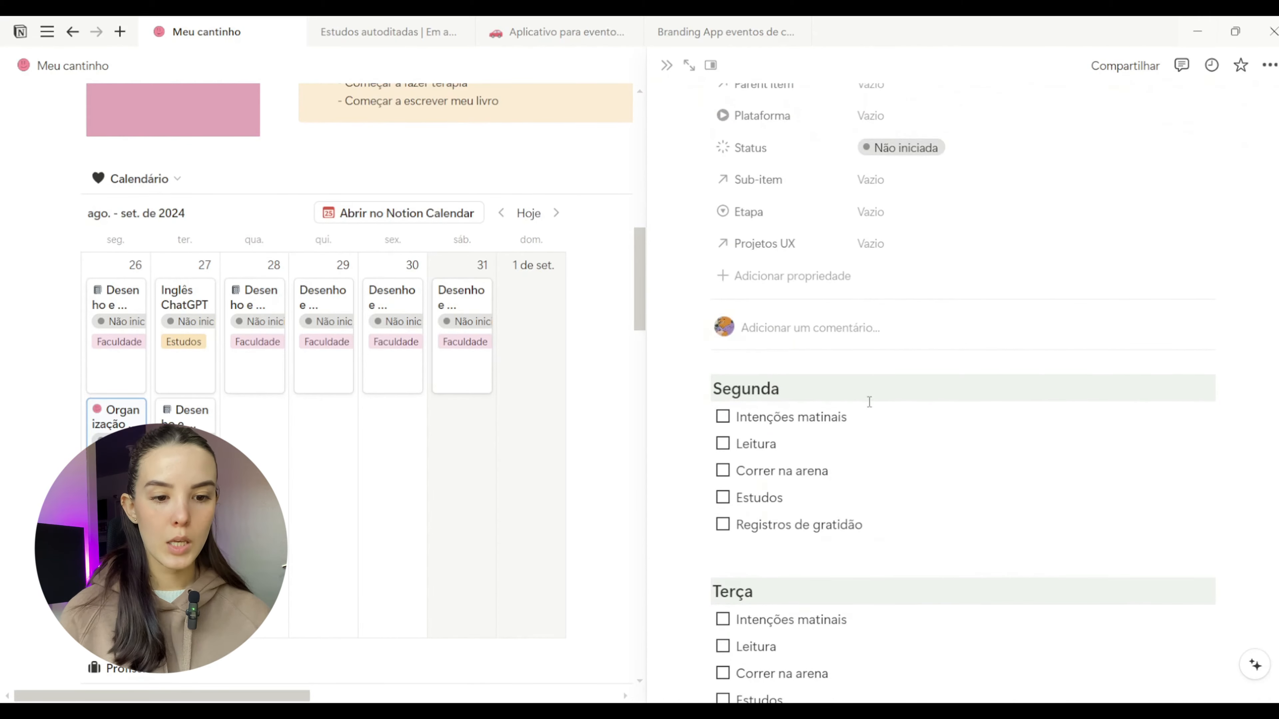
scroll(869, 402, down, 2)
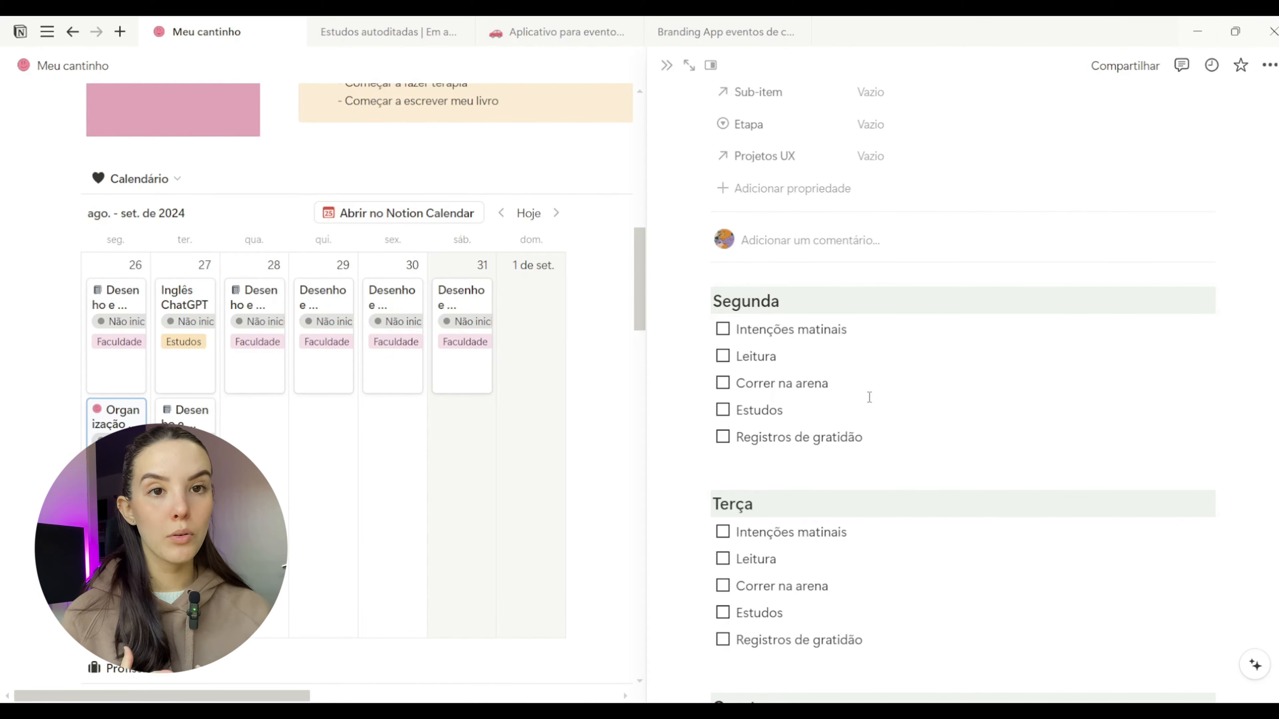
Close the page preview and extend the new "Organização semanal" entry across 26 August to 1 September.
click(667, 65)
drag(237, 424, 1082, 524)
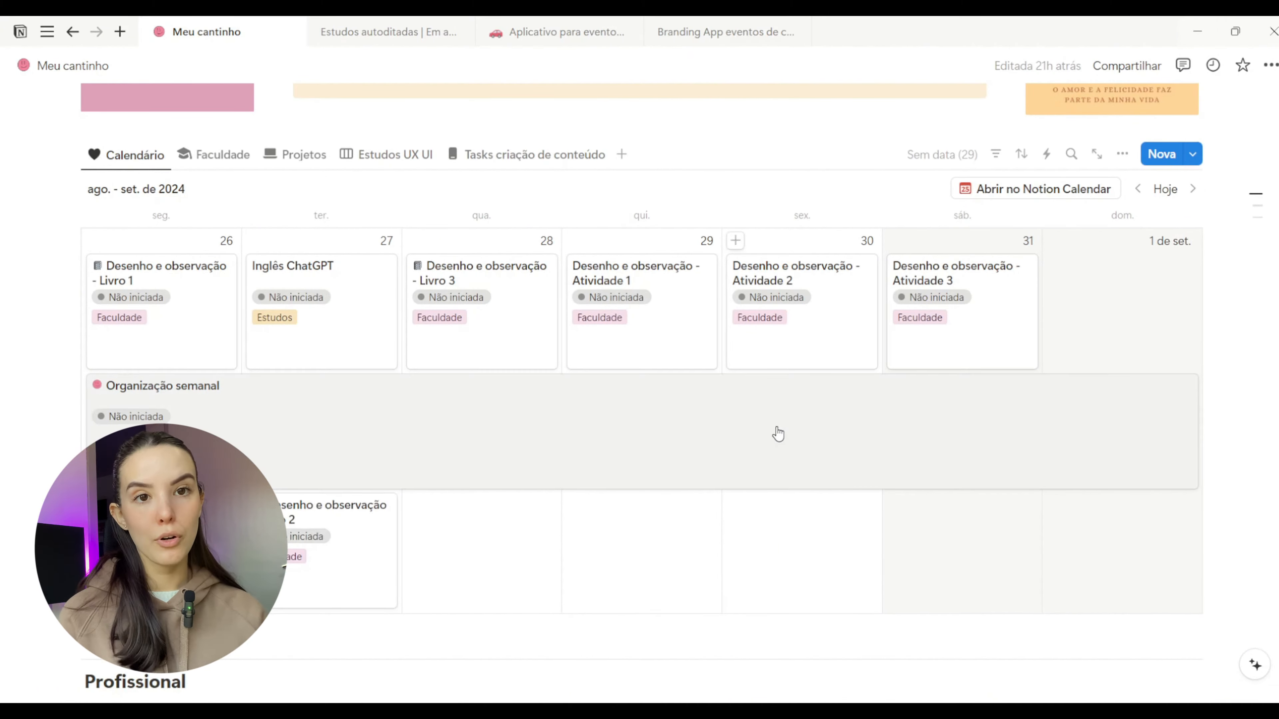
scroll(778, 433, down, 2)
scroll(778, 433, up, 1)
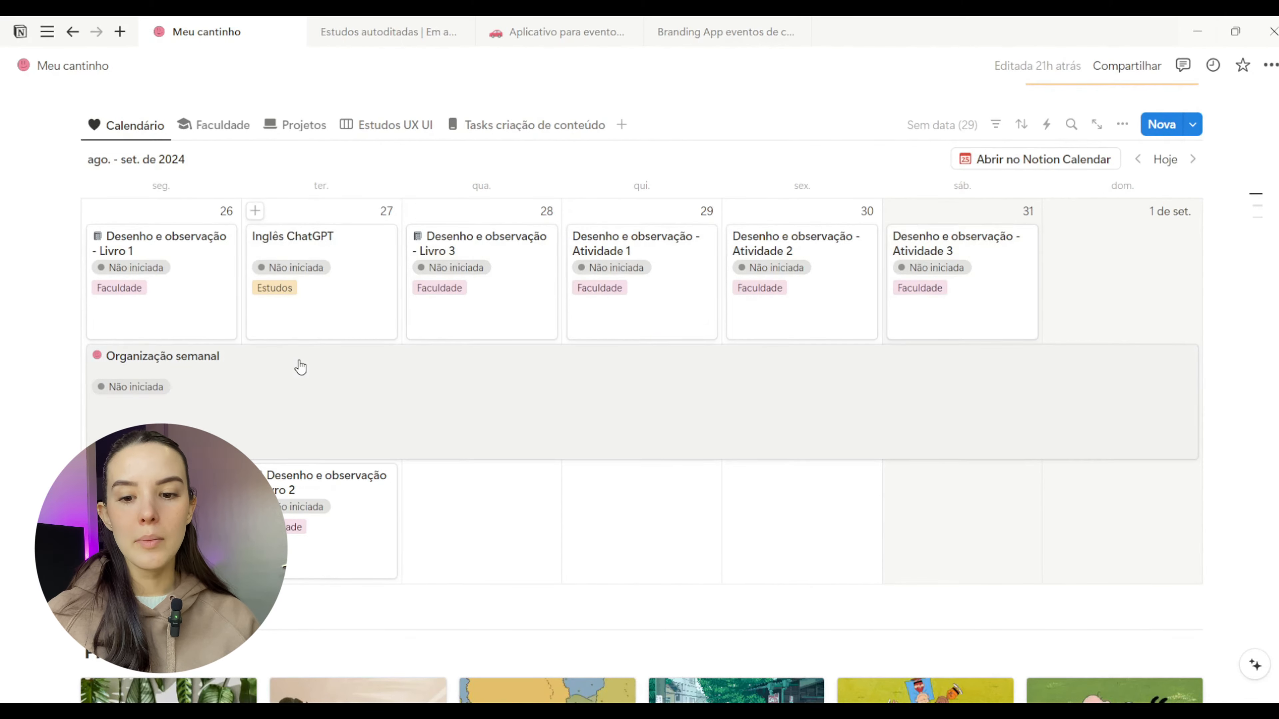
Open the 26 August entry "Um dia acompanhando minha vida de UX Designer e estudante" and review its properties and content notes.
click(171, 522)
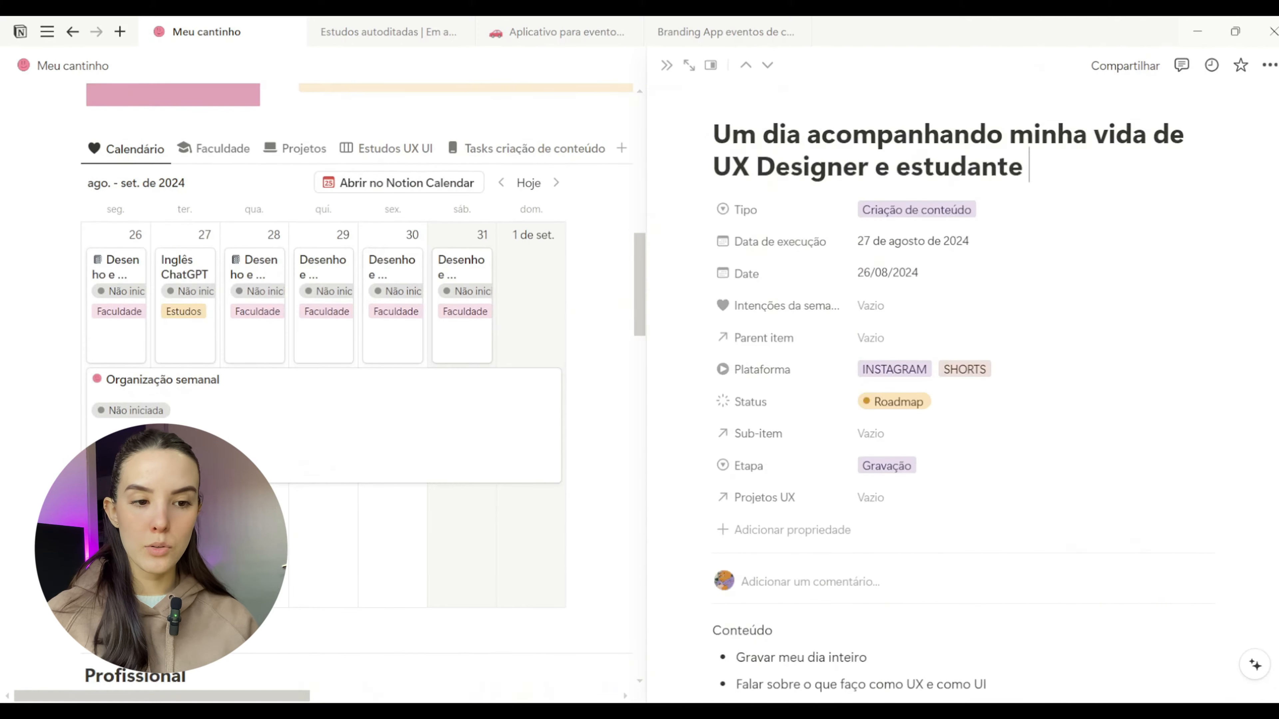
scroll(1091, 448, down, 3)
scroll(1090, 448, up, 3)
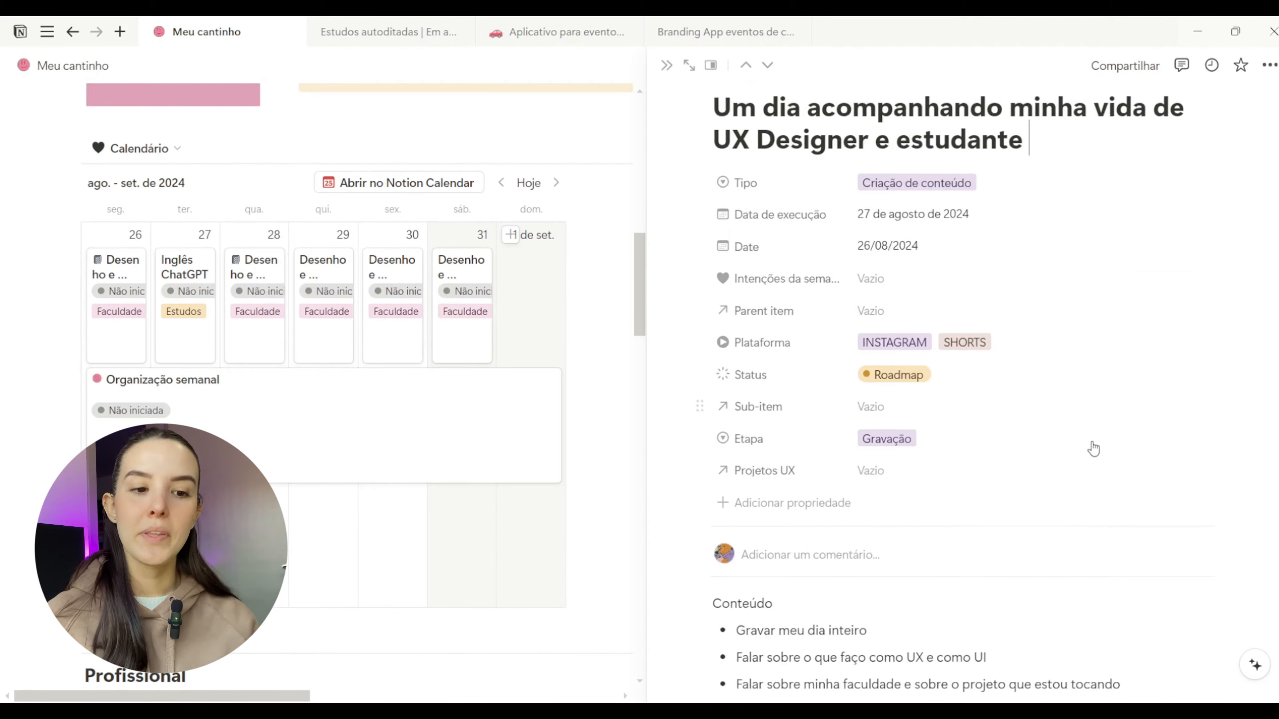
scroll(1088, 594, down, 2)
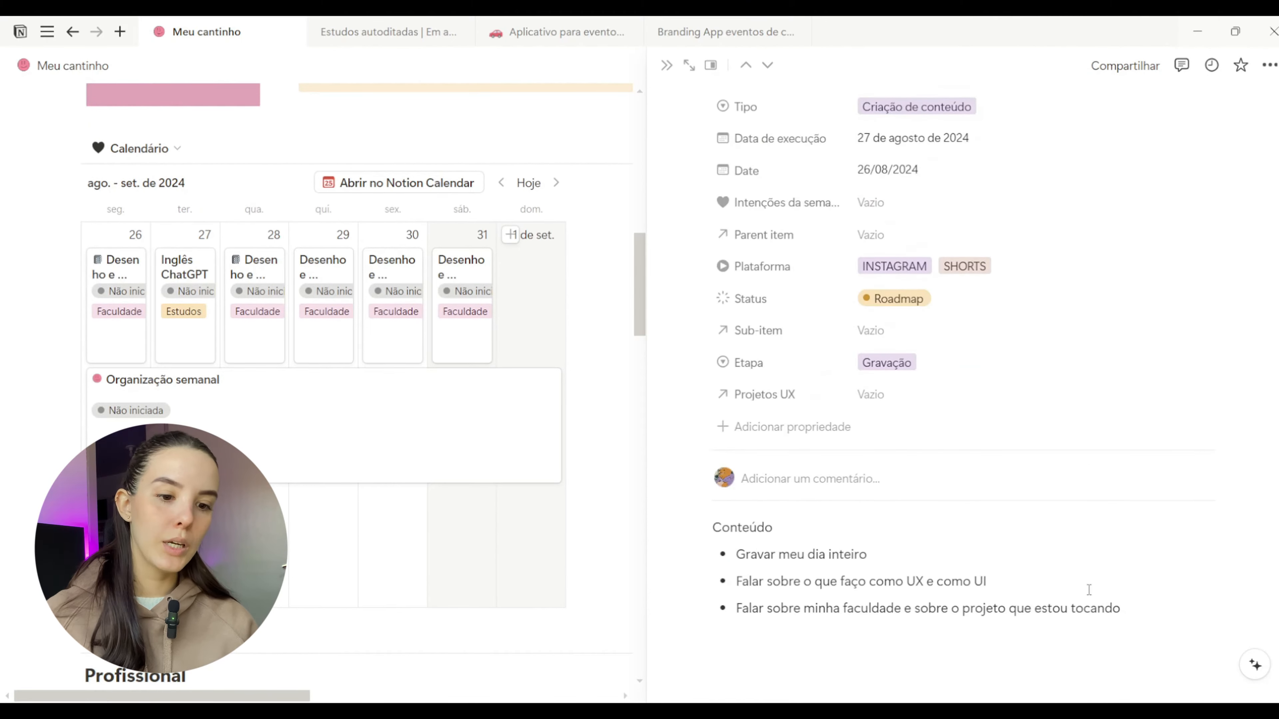
scroll(1089, 590, up, 2)
scroll(1090, 592, down, 1)
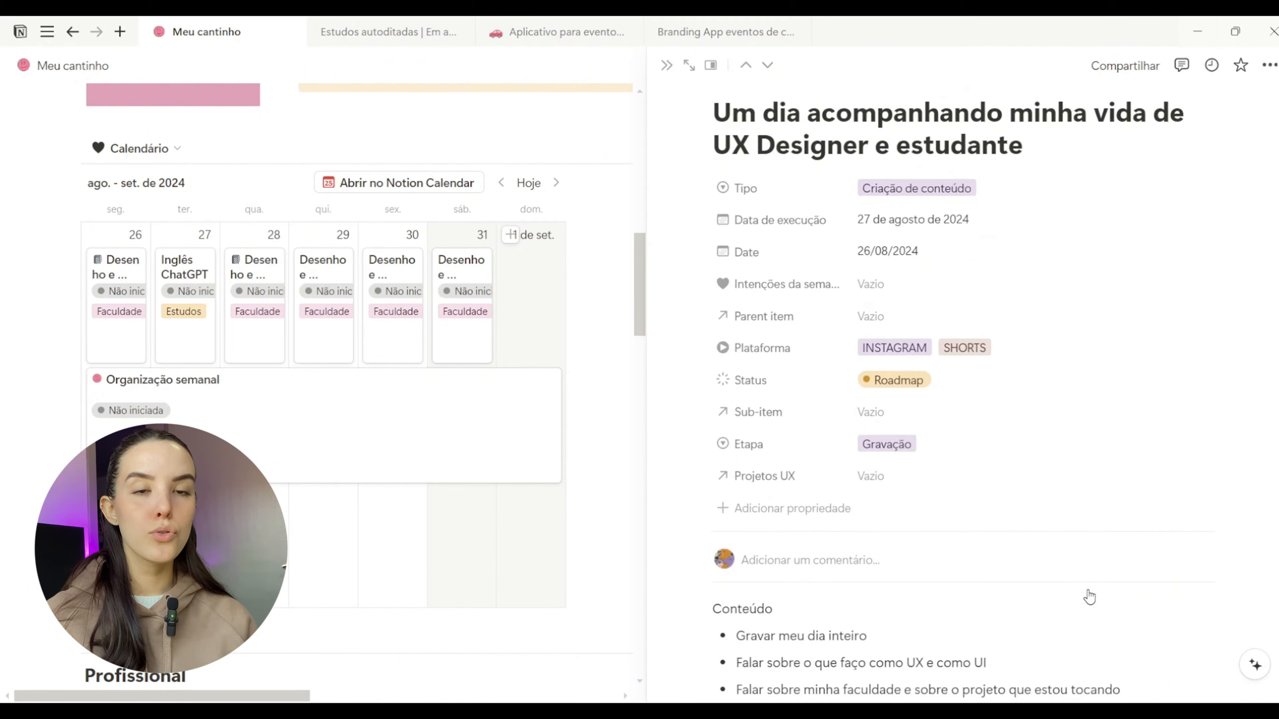
scroll(1089, 595, up, 1)
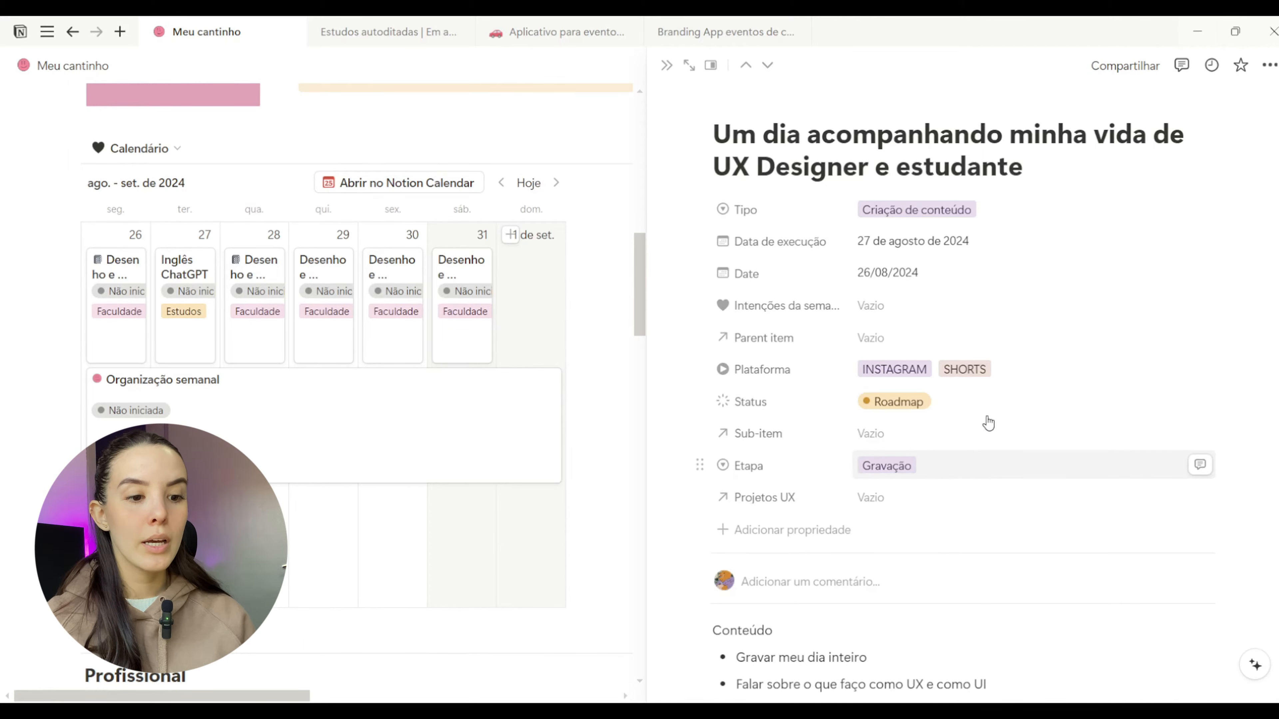
Set the content entry's Status to "Não iniciada" and close its page preview.
click(962, 402)
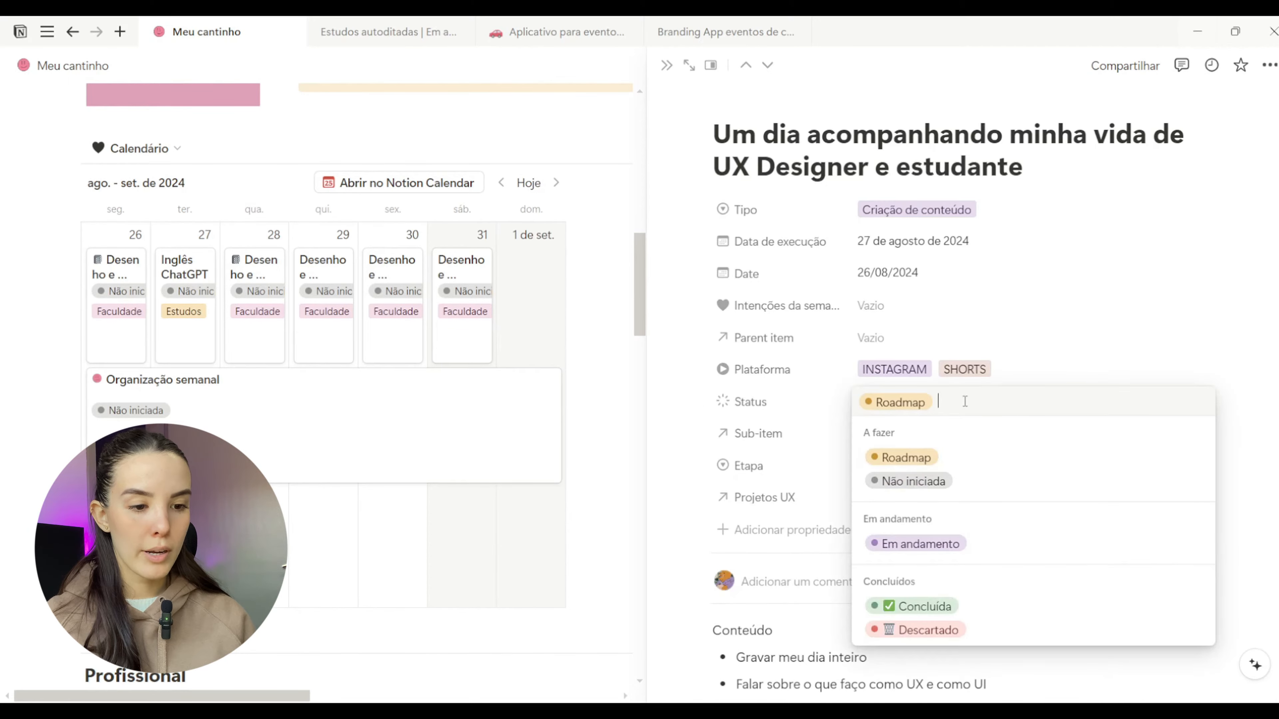
click(933, 493)
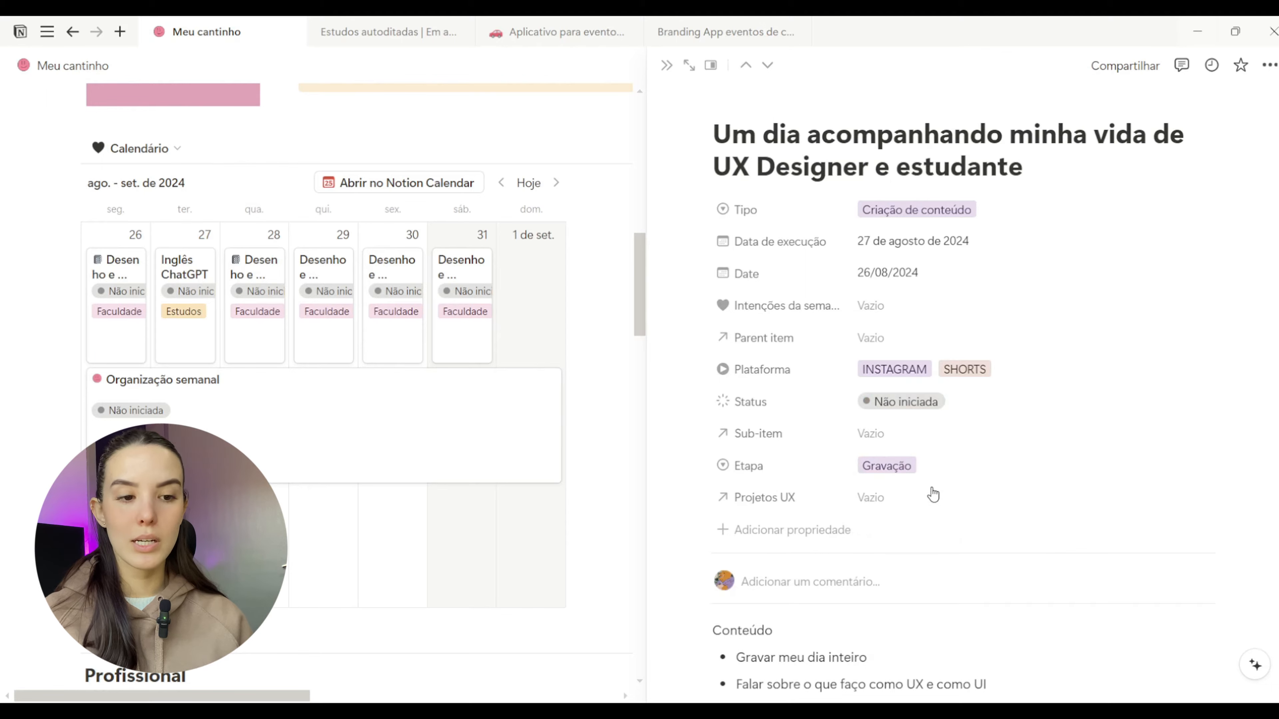
scroll(949, 432, down, 3)
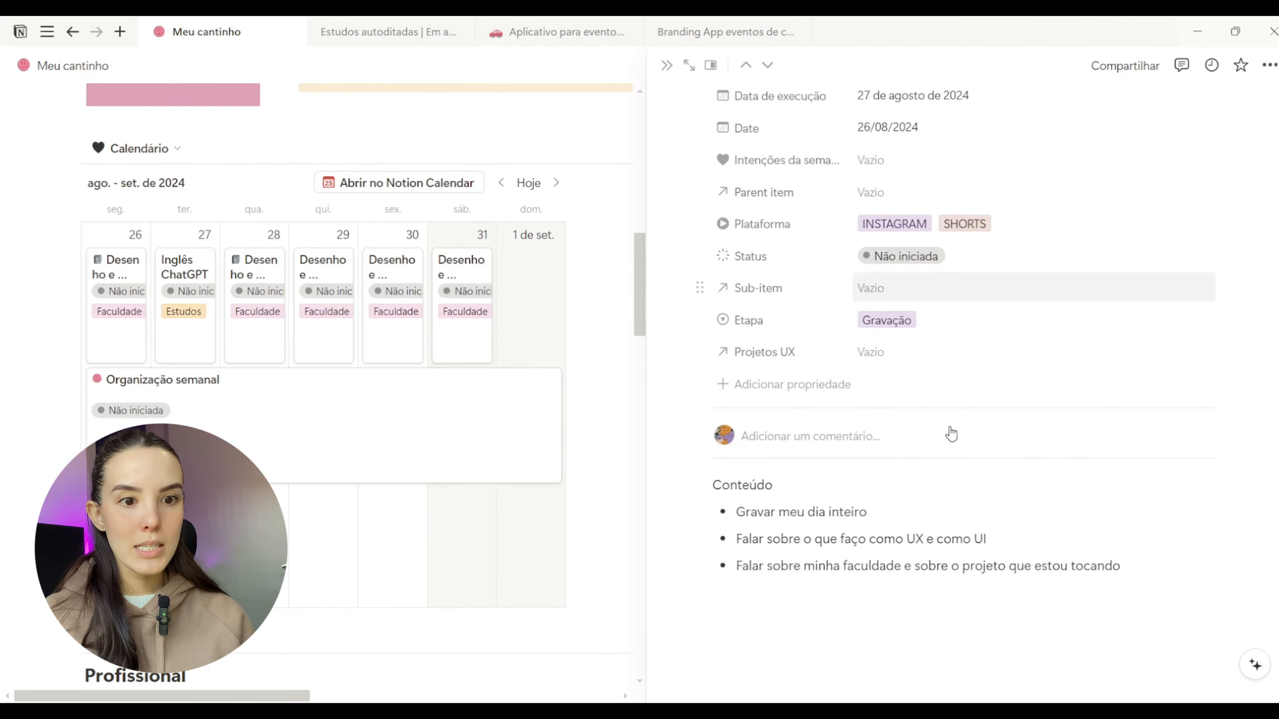
click(665, 65)
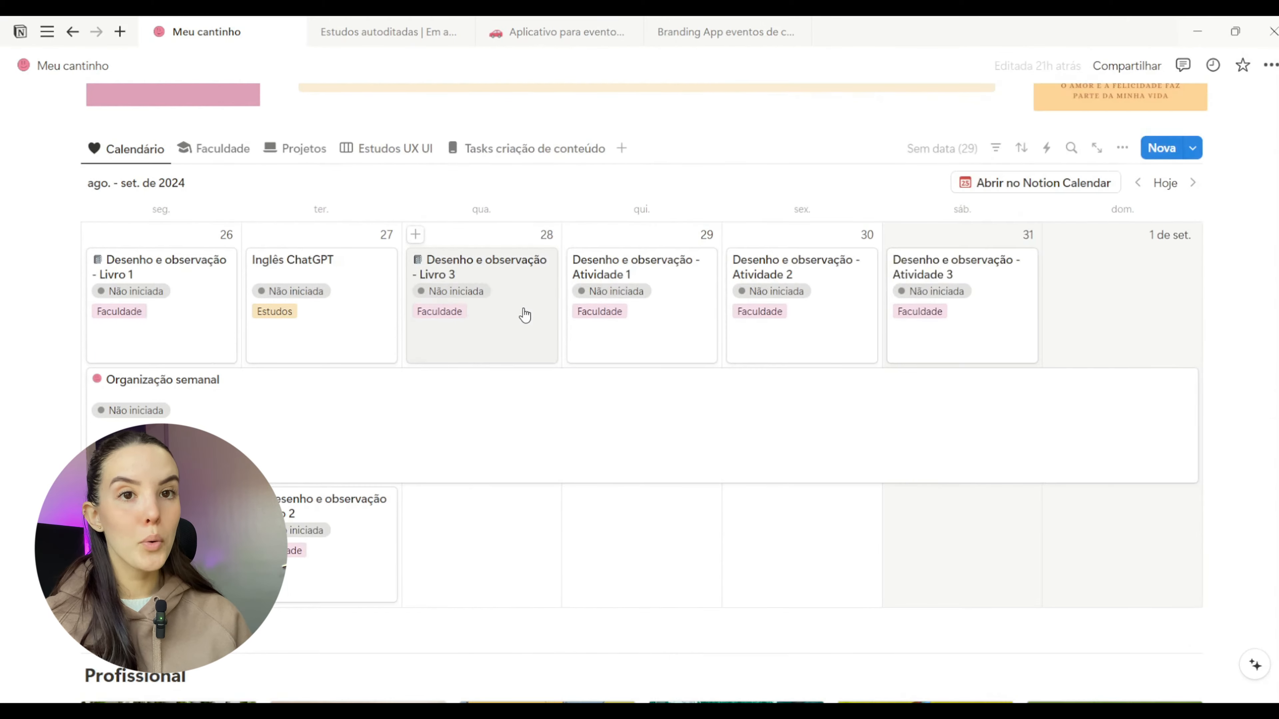
Show the Faculdade view with the "Atividades para entregar" board and look over its subject groups.
scroll(524, 315, up, 2)
click(223, 235)
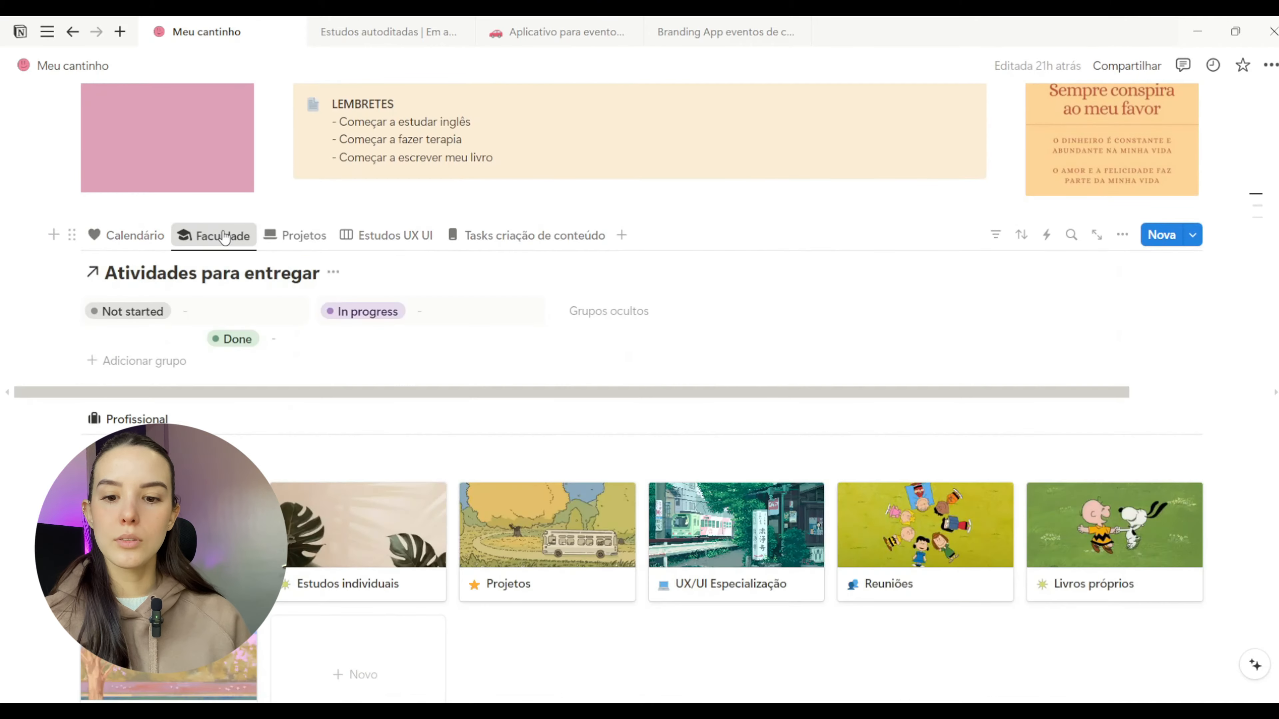
scroll(302, 547, down, 5)
scroll(301, 544, up, 4)
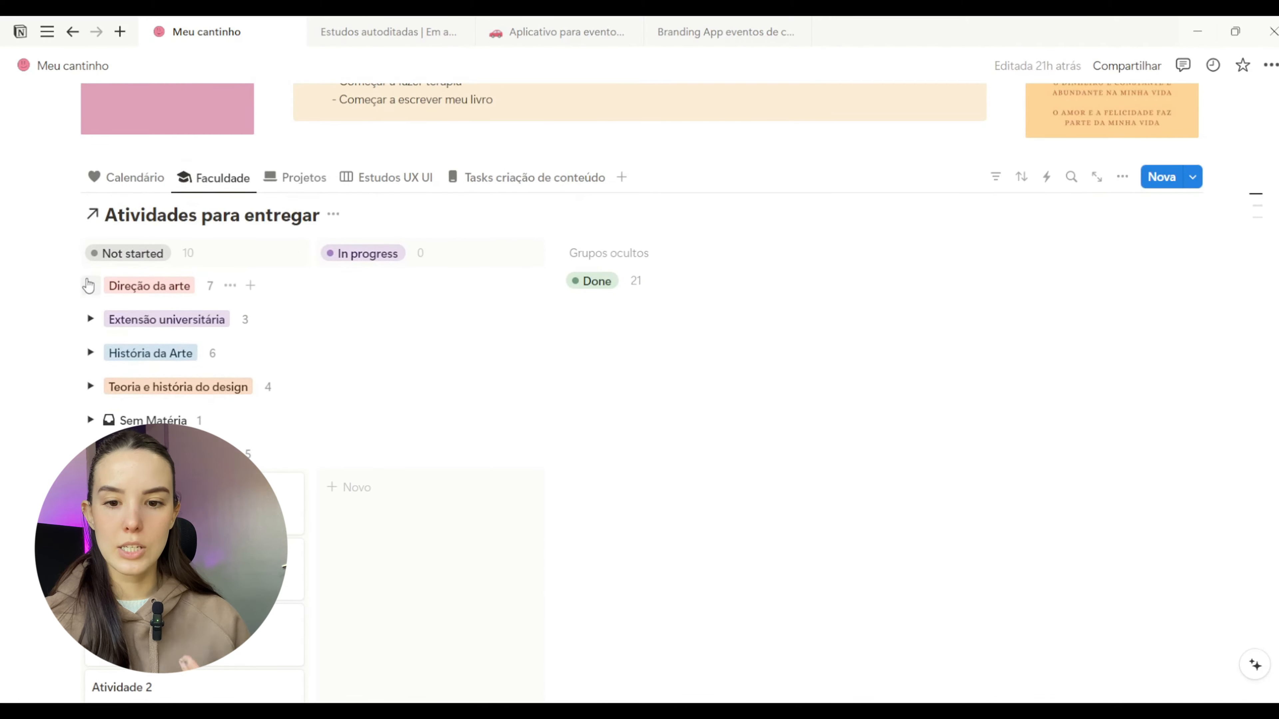
Expand the "Direção da arte" group and browse the activities in the hidden Done group.
click(89, 286)
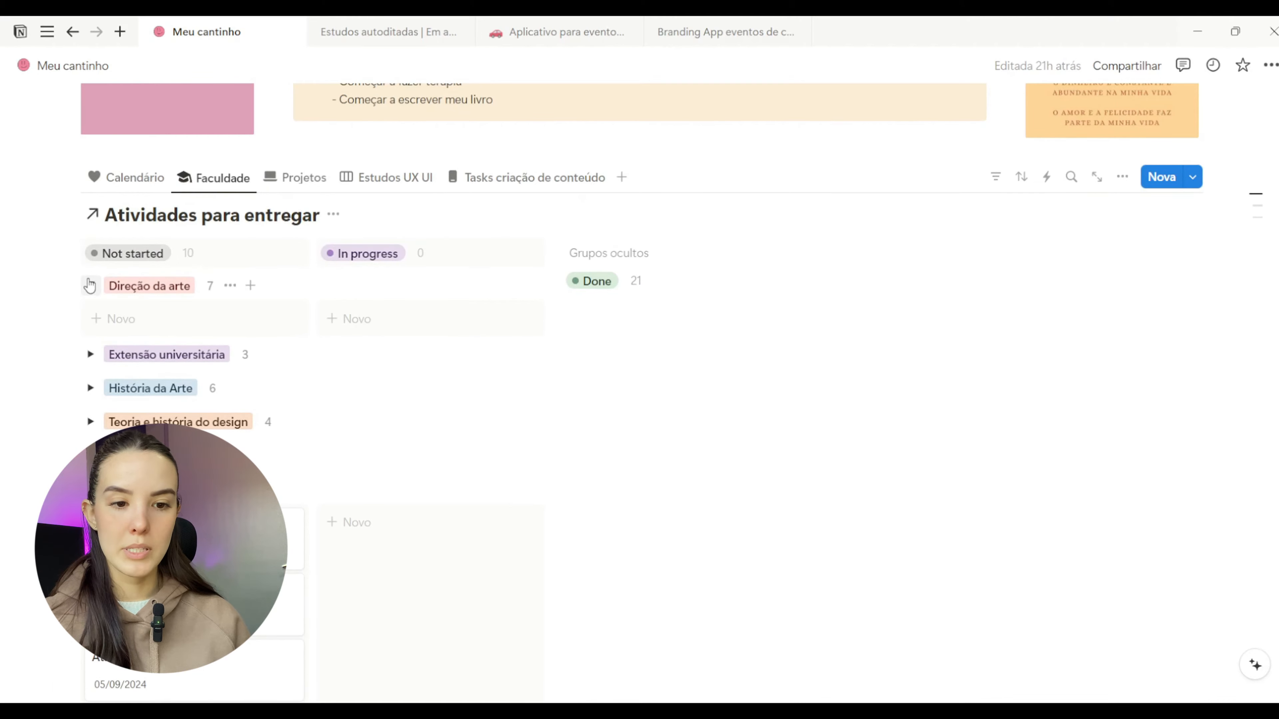
click(688, 283)
scroll(670, 537, down, 15)
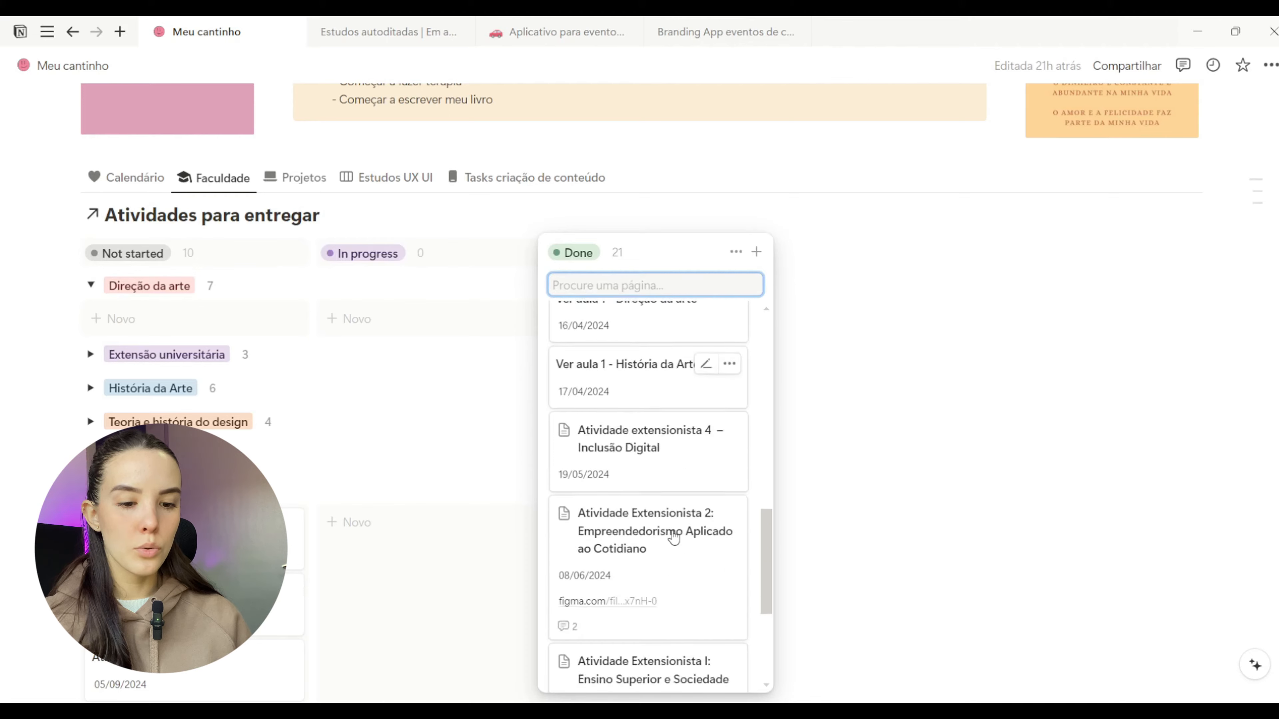
scroll(674, 536, up, 15)
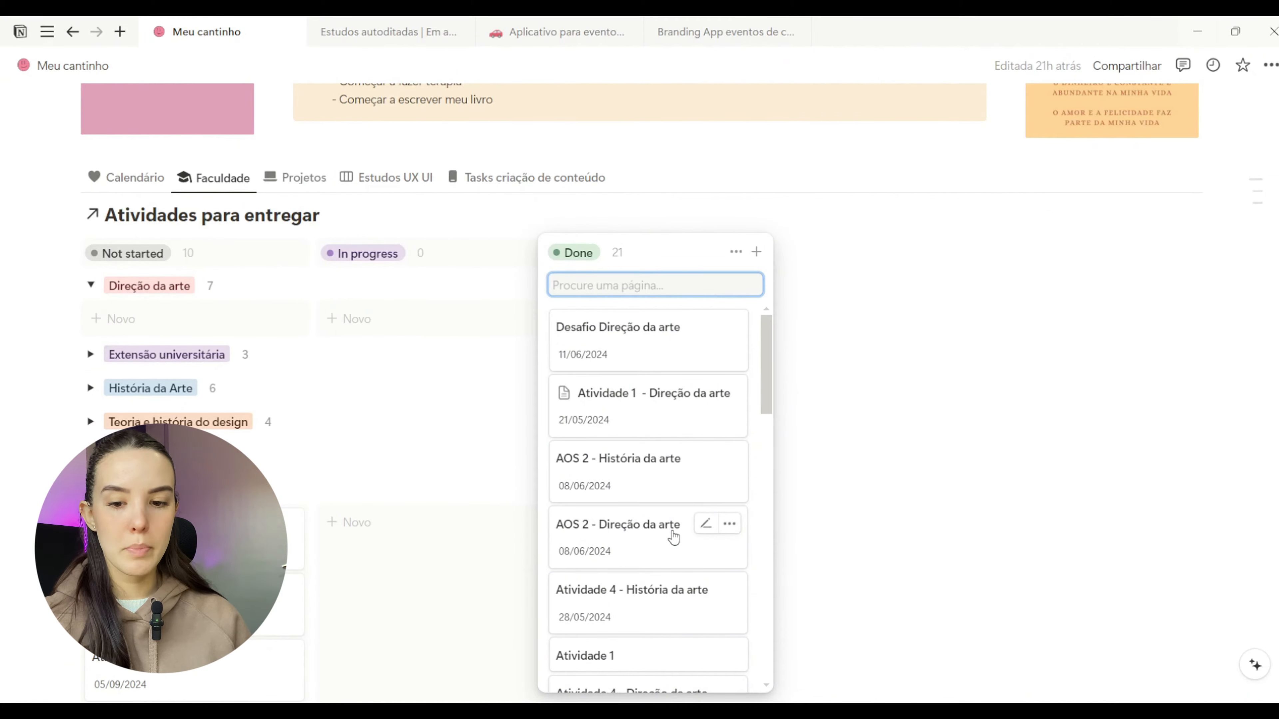
Close the hidden Done group and look over the remaining subject groups on the "Atividades para entregar" board.
click(470, 442)
scroll(469, 442, down, 15)
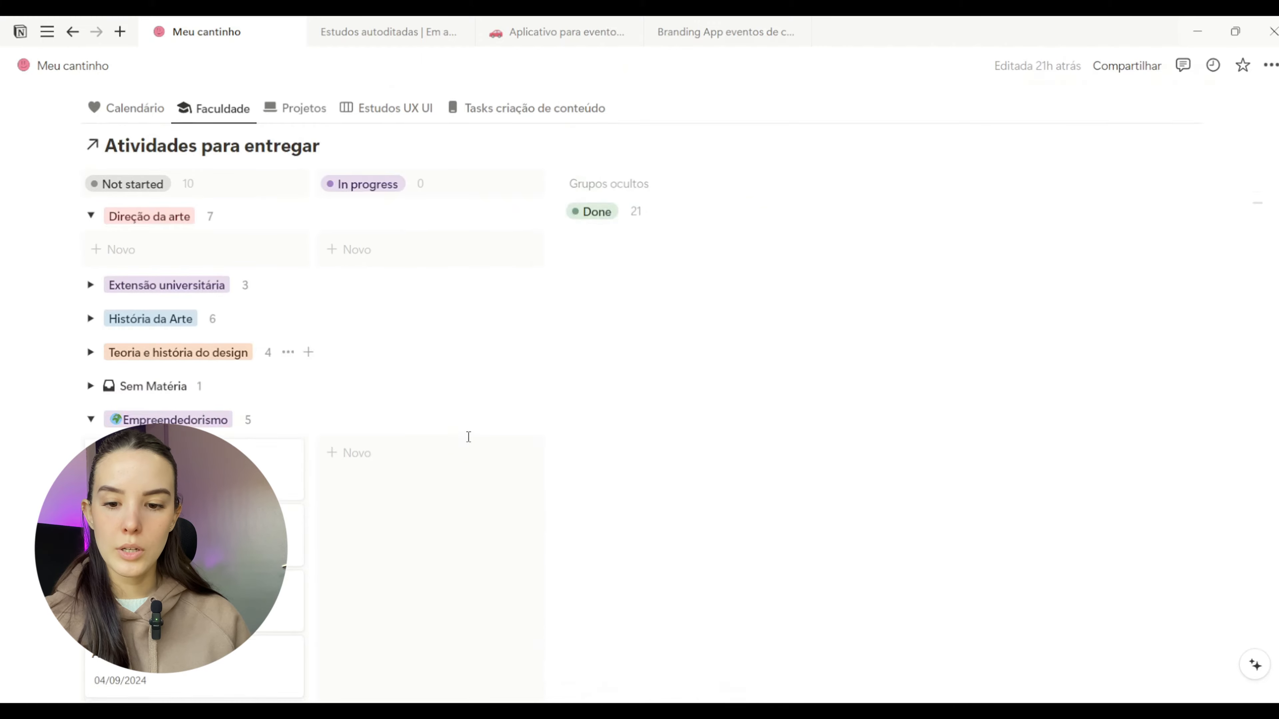
scroll(468, 442, up, 12)
scroll(469, 442, down, 2)
scroll(468, 442, up, 2)
Show the Projetos view and look over the cards in its Insights, Not started and In progress columns.
click(294, 131)
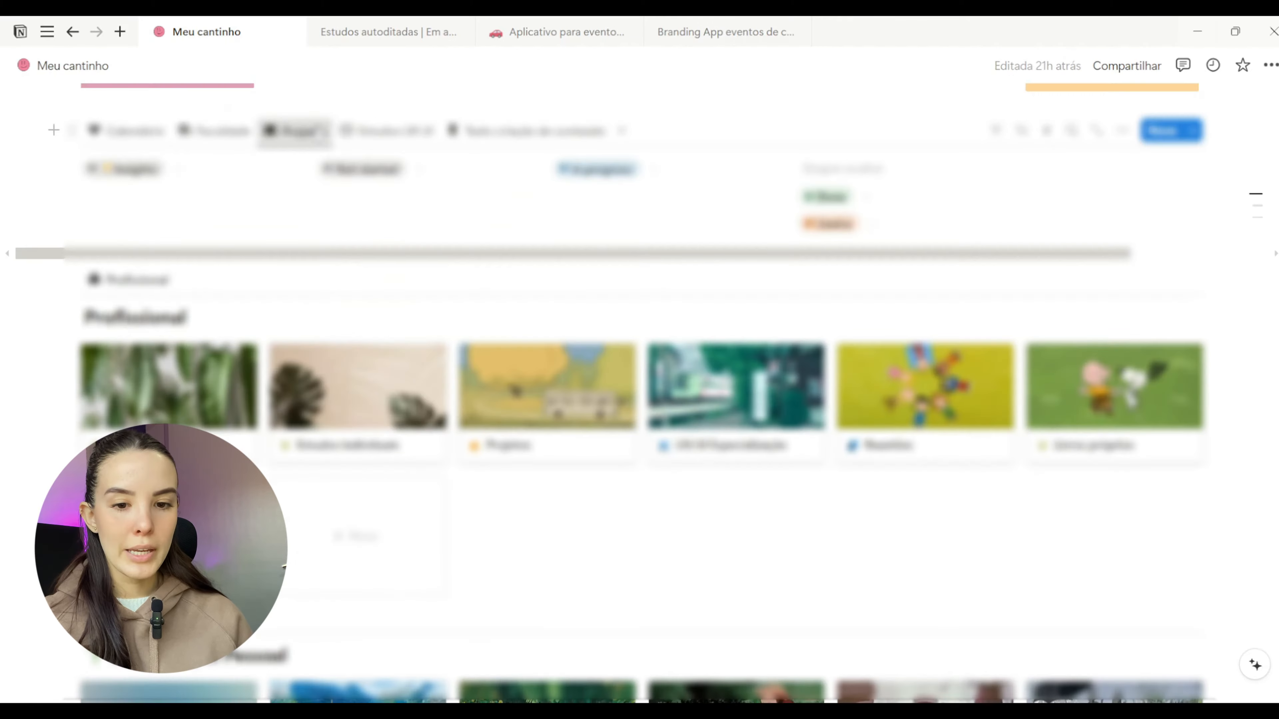
scroll(434, 426, down, 2)
scroll(435, 424, up, 3)
scroll(435, 425, up, 3)
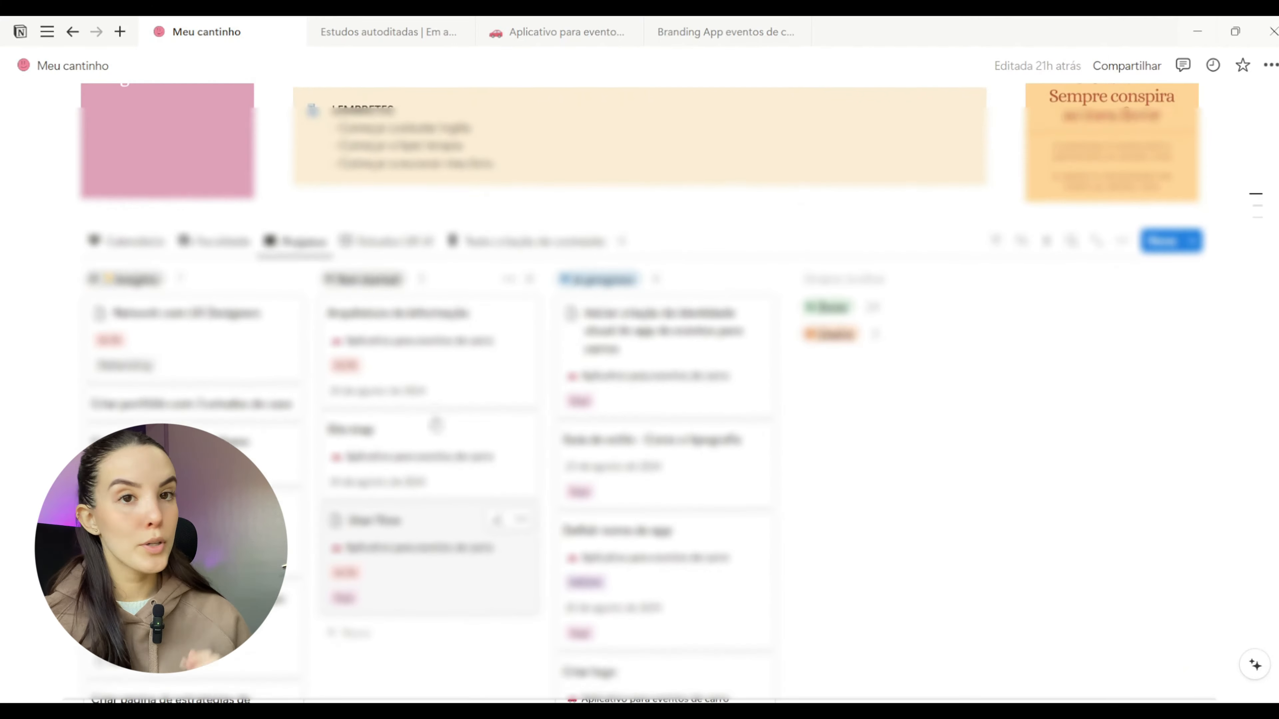
scroll(435, 422, down, 1)
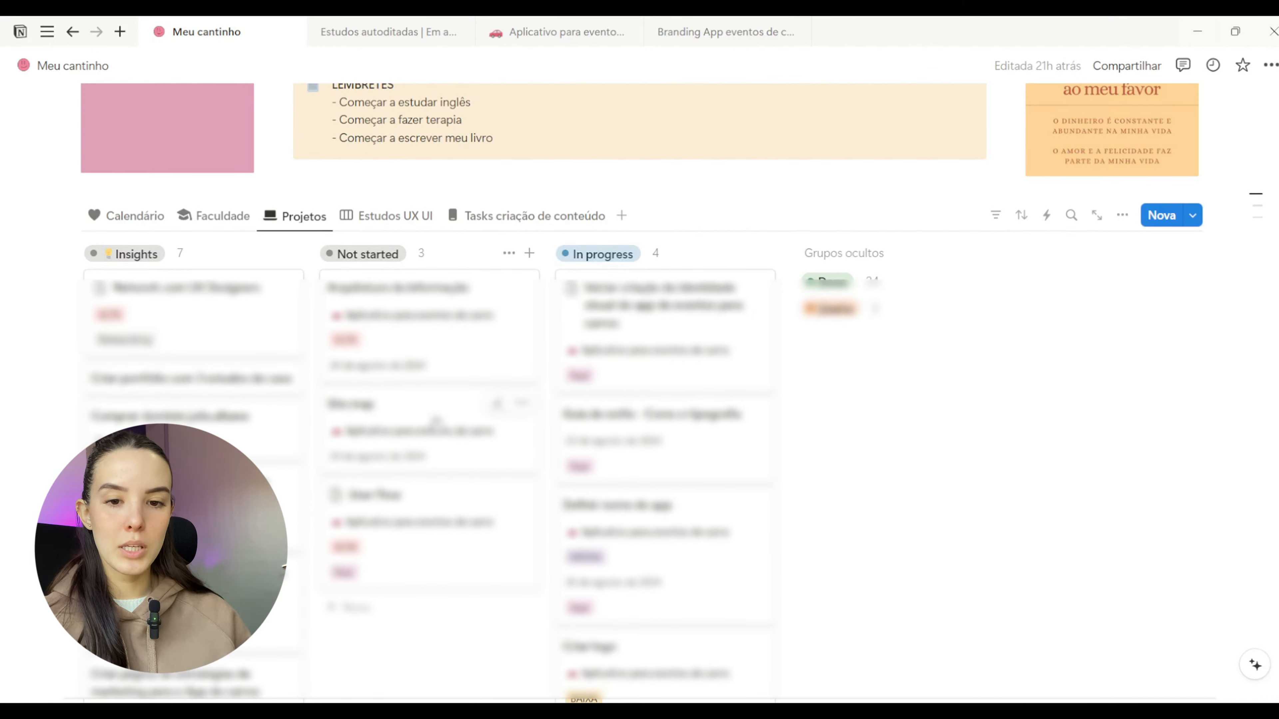
scroll(436, 420, down, 1)
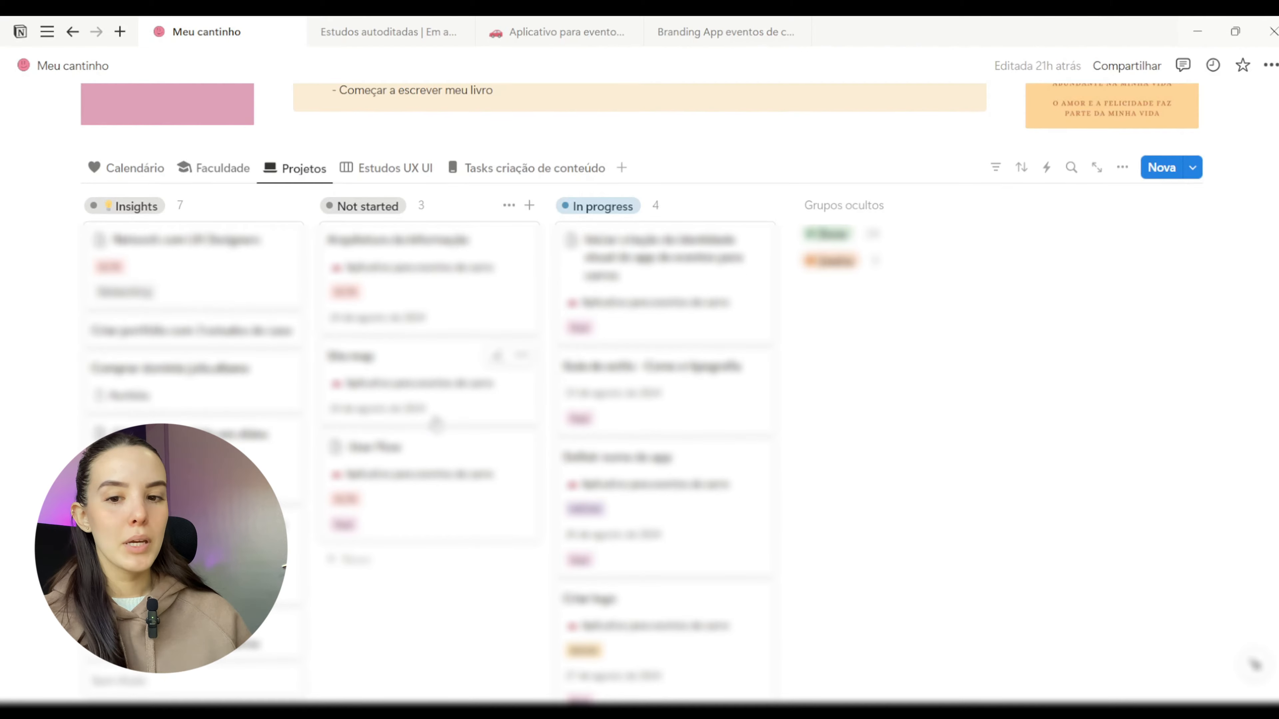
scroll(436, 424, down, 4)
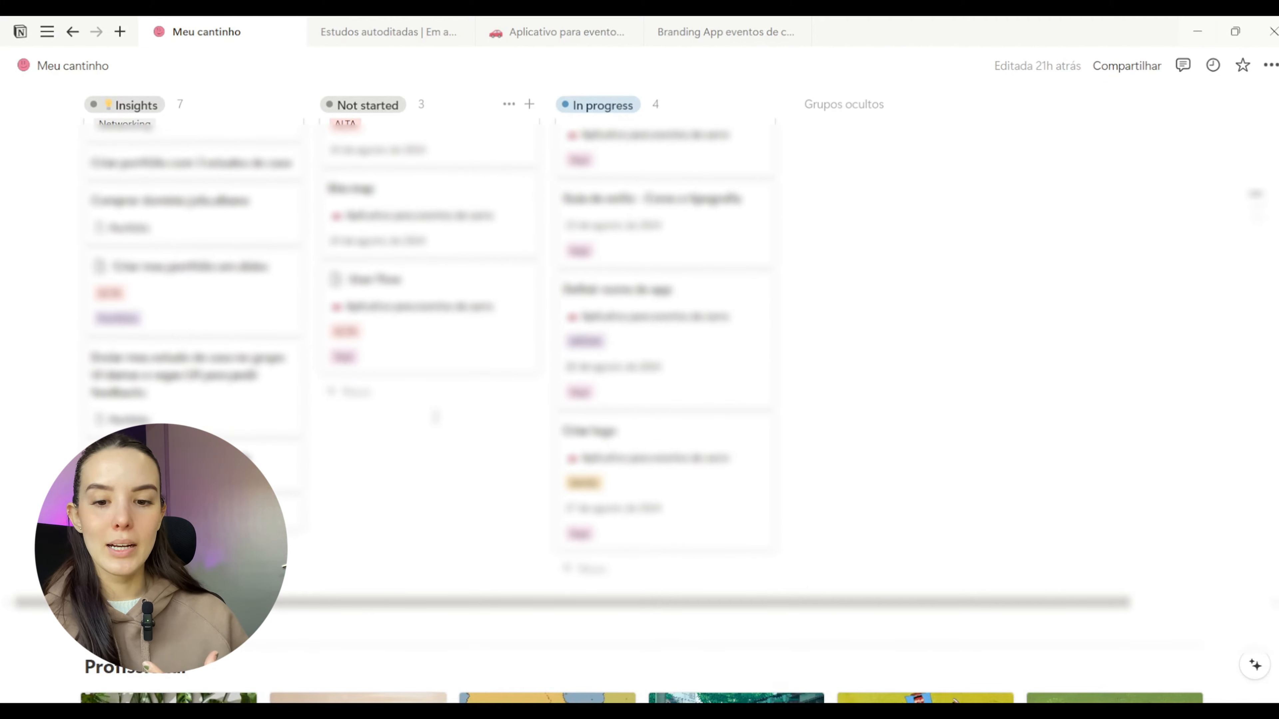
scroll(436, 417, up, 5)
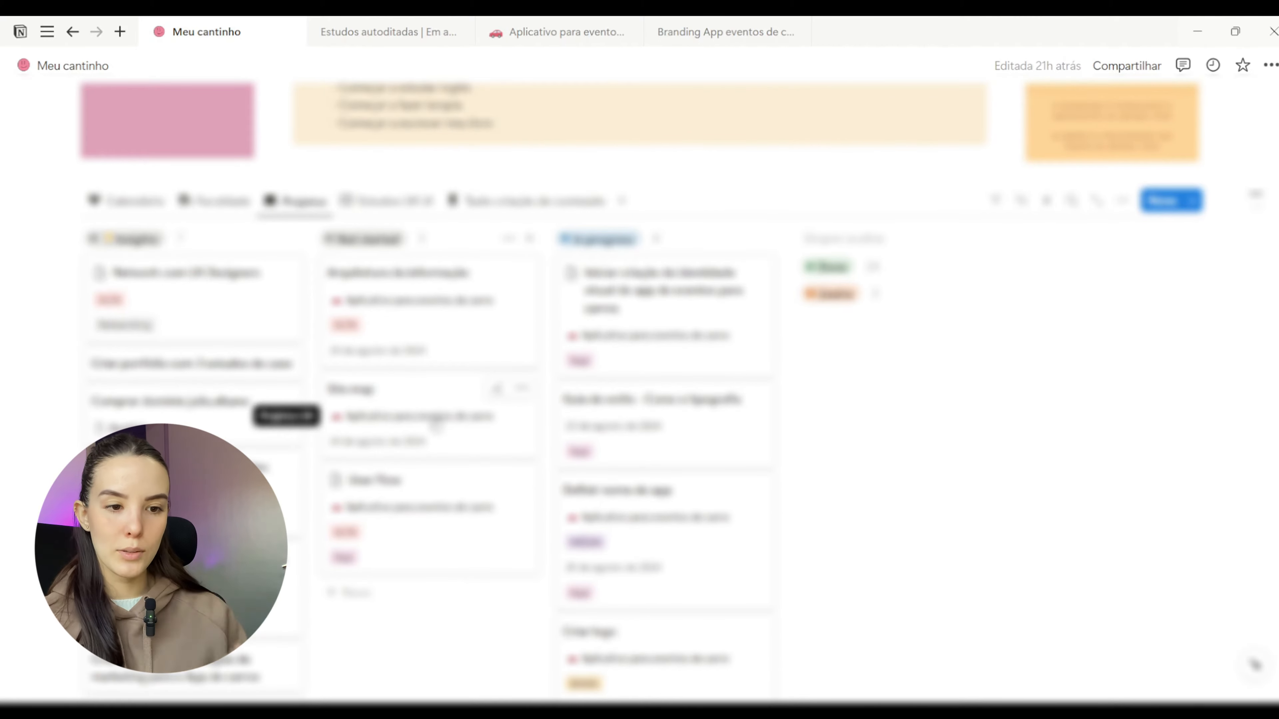
scroll(436, 425, down, 4)
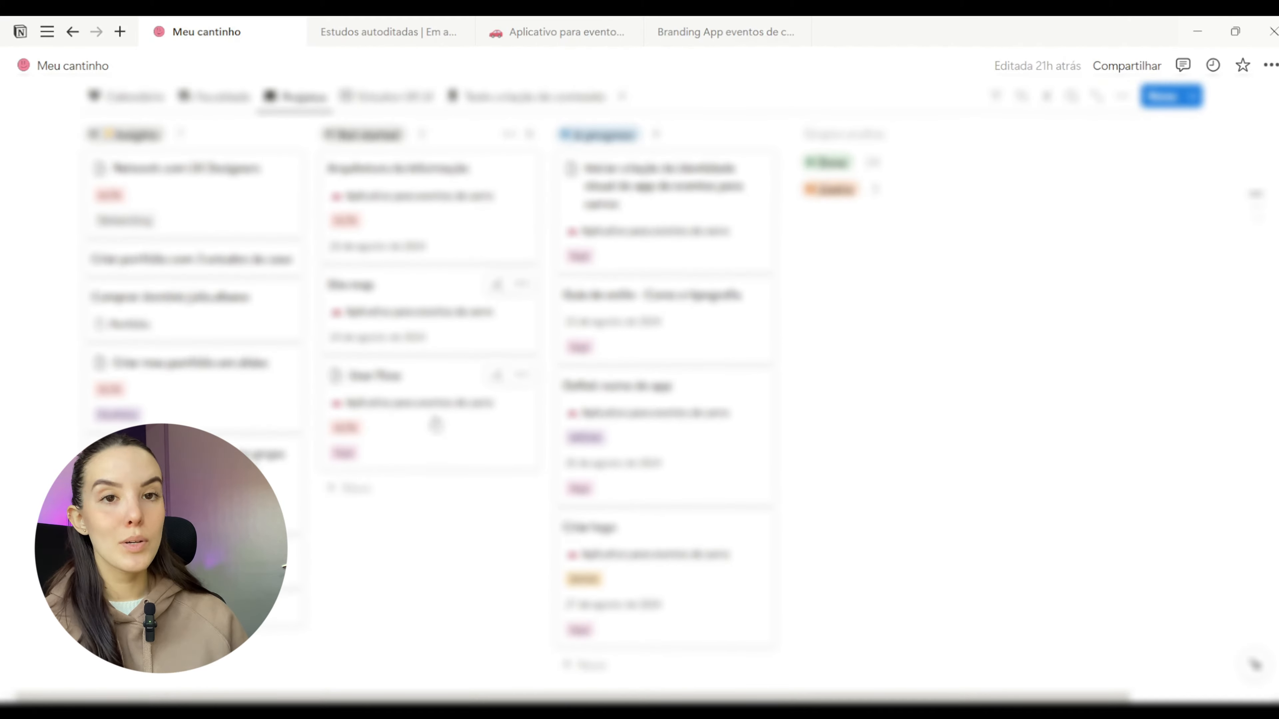
scroll(436, 424, up, 6)
scroll(408, 426, down, 3)
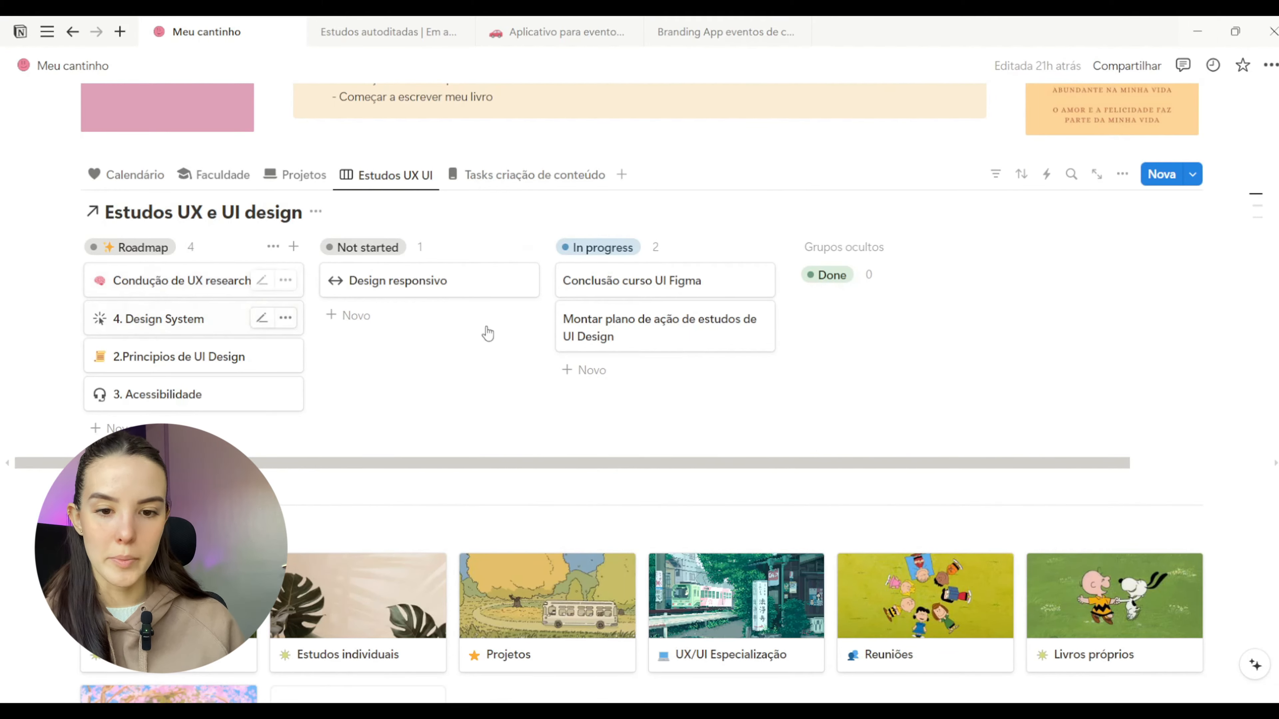
Show the "Tasks criação de conteúdo" view and browse its content cards grouped by platform, from INSTAGRAM to YOUTUBE.
click(516, 172)
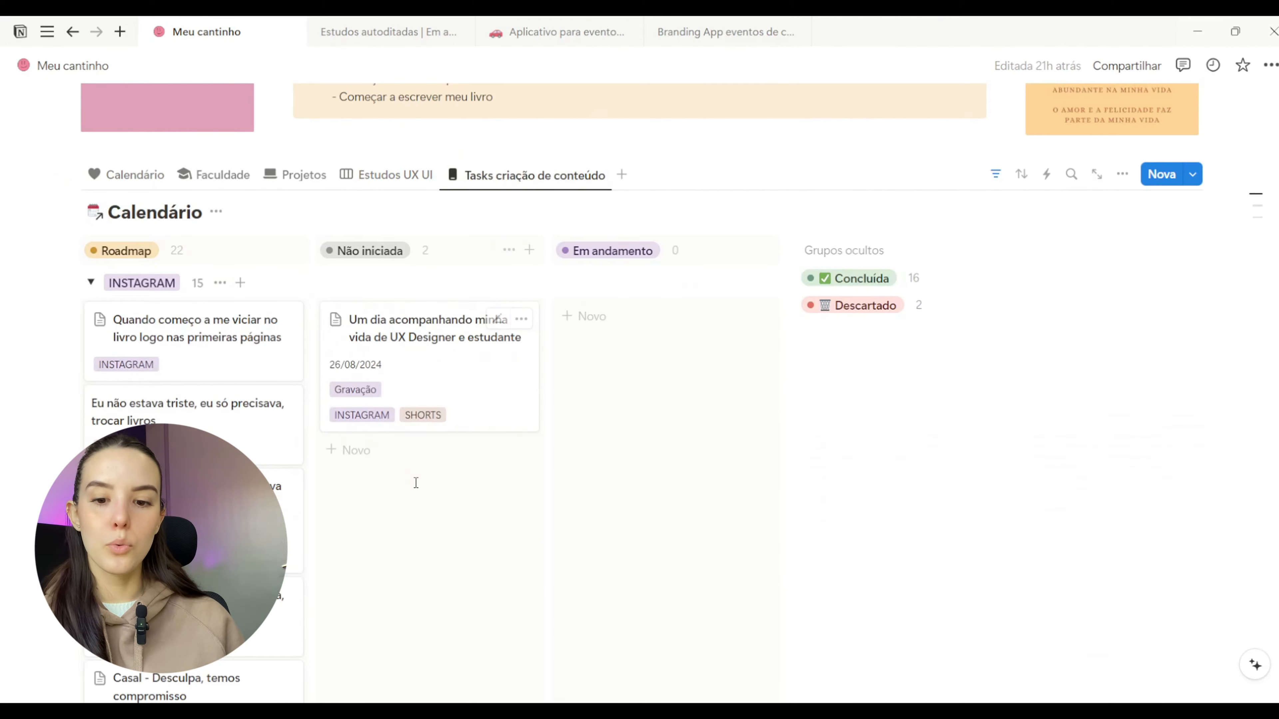
scroll(572, 533, down, 15)
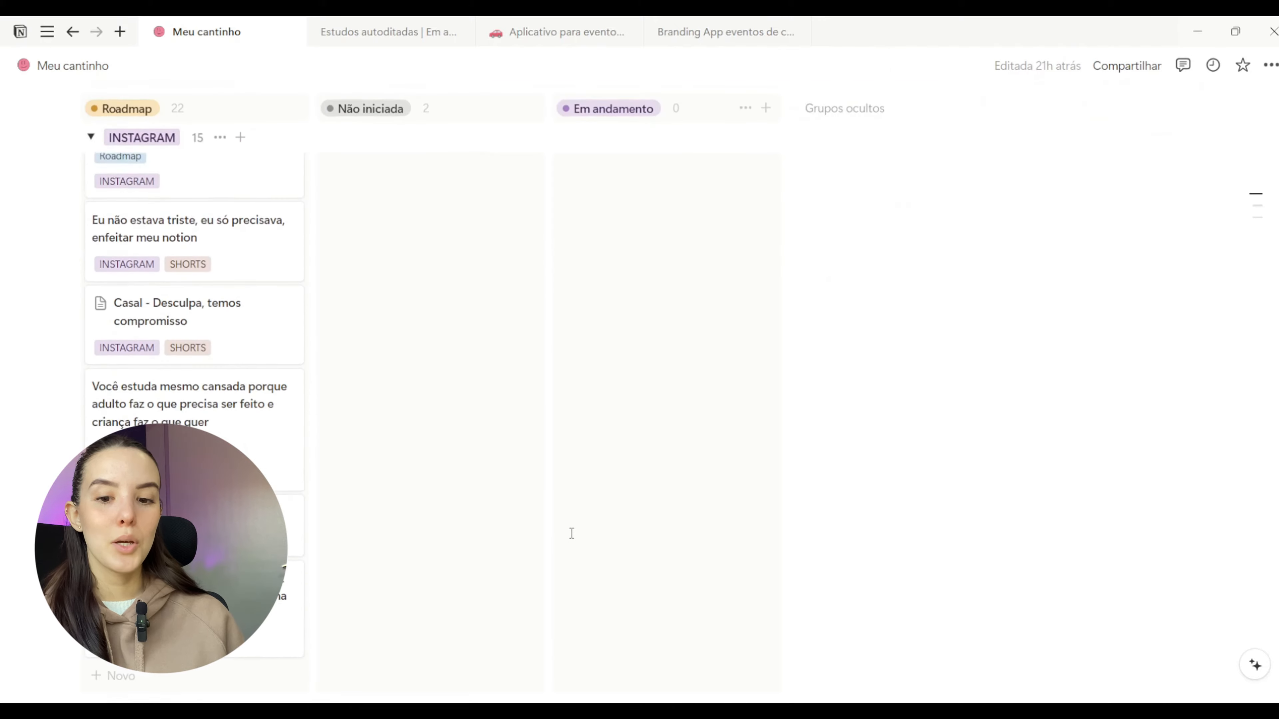
scroll(571, 533, down, 15)
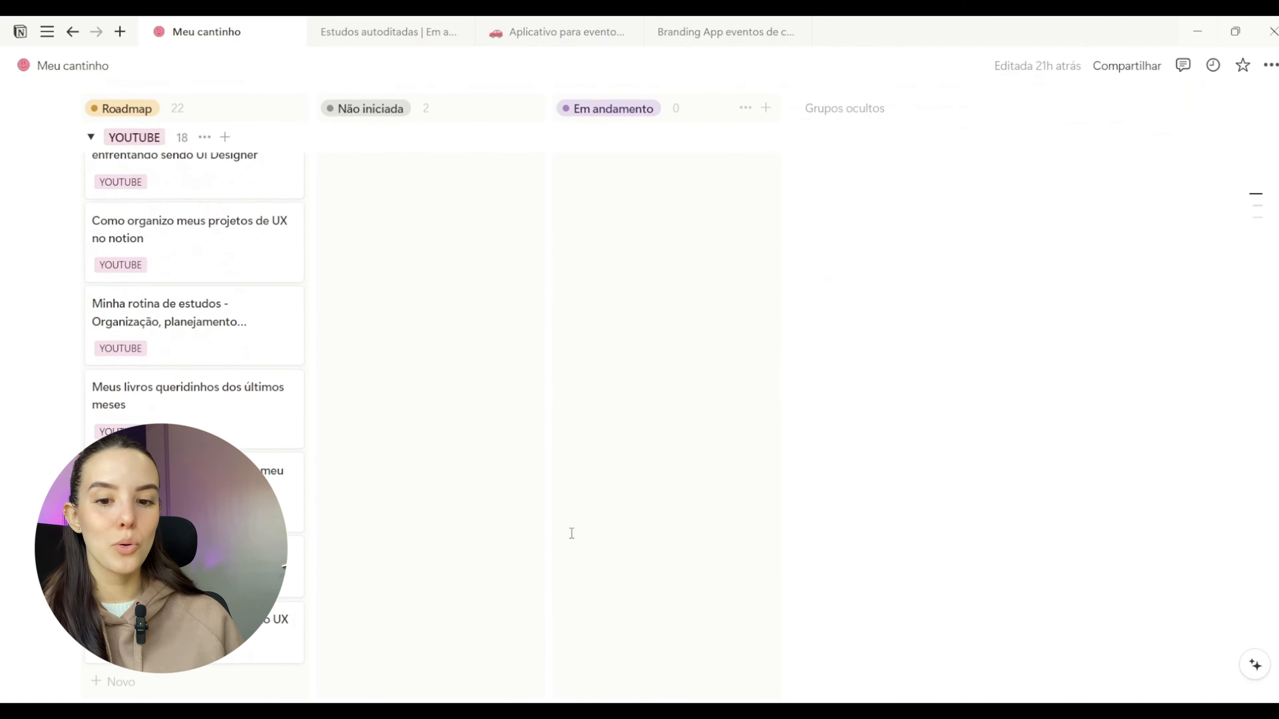
scroll(572, 534, up, 10)
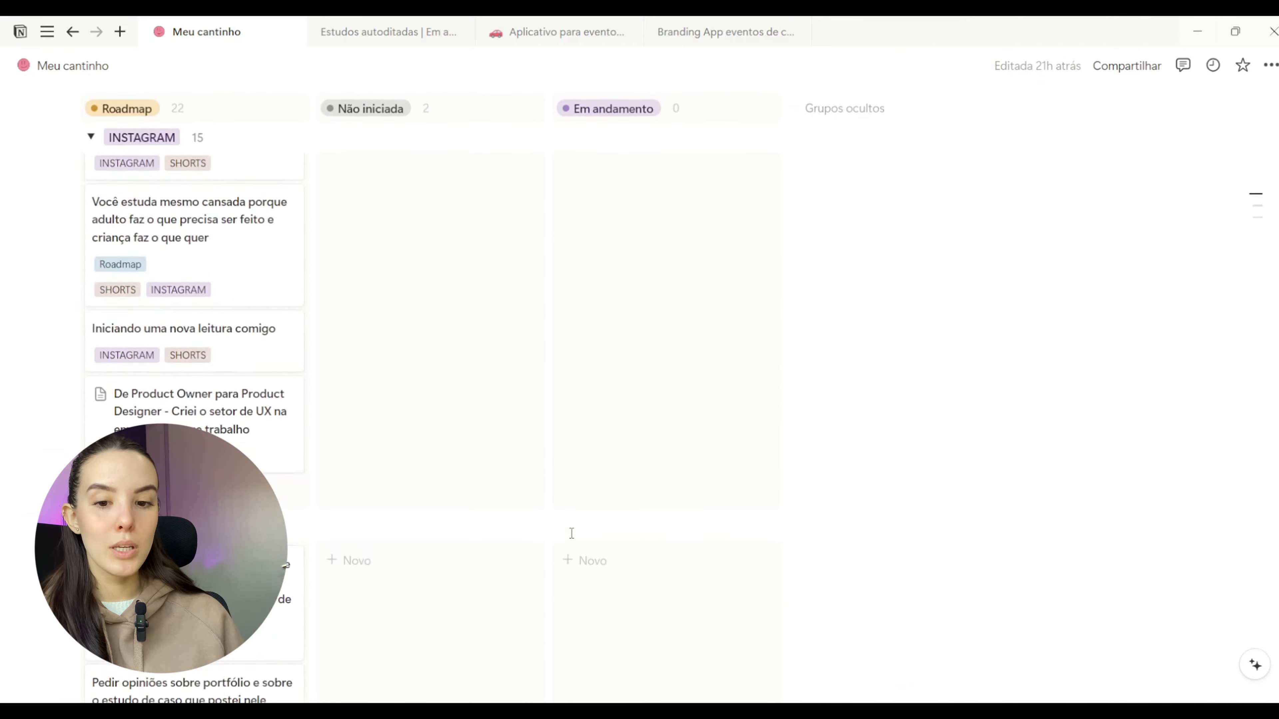
scroll(181, 363, up, 10)
scroll(182, 363, down, 6)
scroll(181, 362, up, 3)
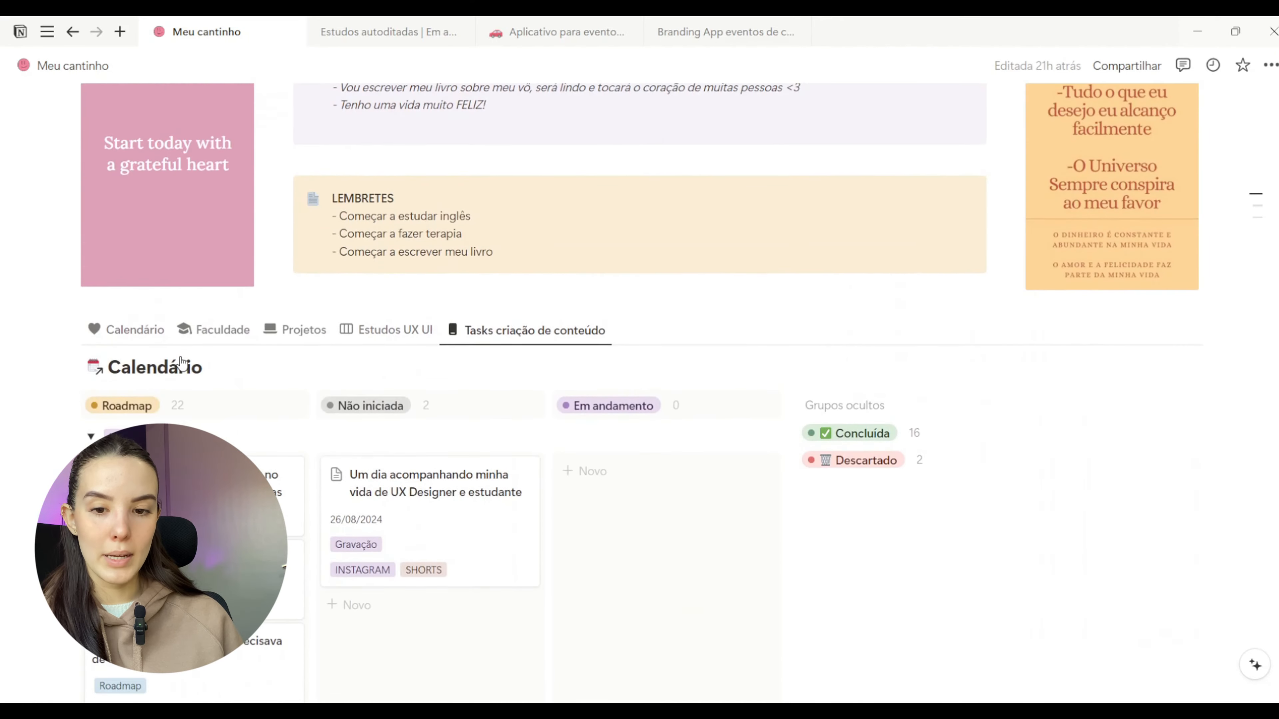
Show the Calendário view briefly, return to "Tasks criação de conteúdo" and go through its INSTAGRAM, LINKEDIN, SHORTS and YOUTUBE groups.
click(151, 339)
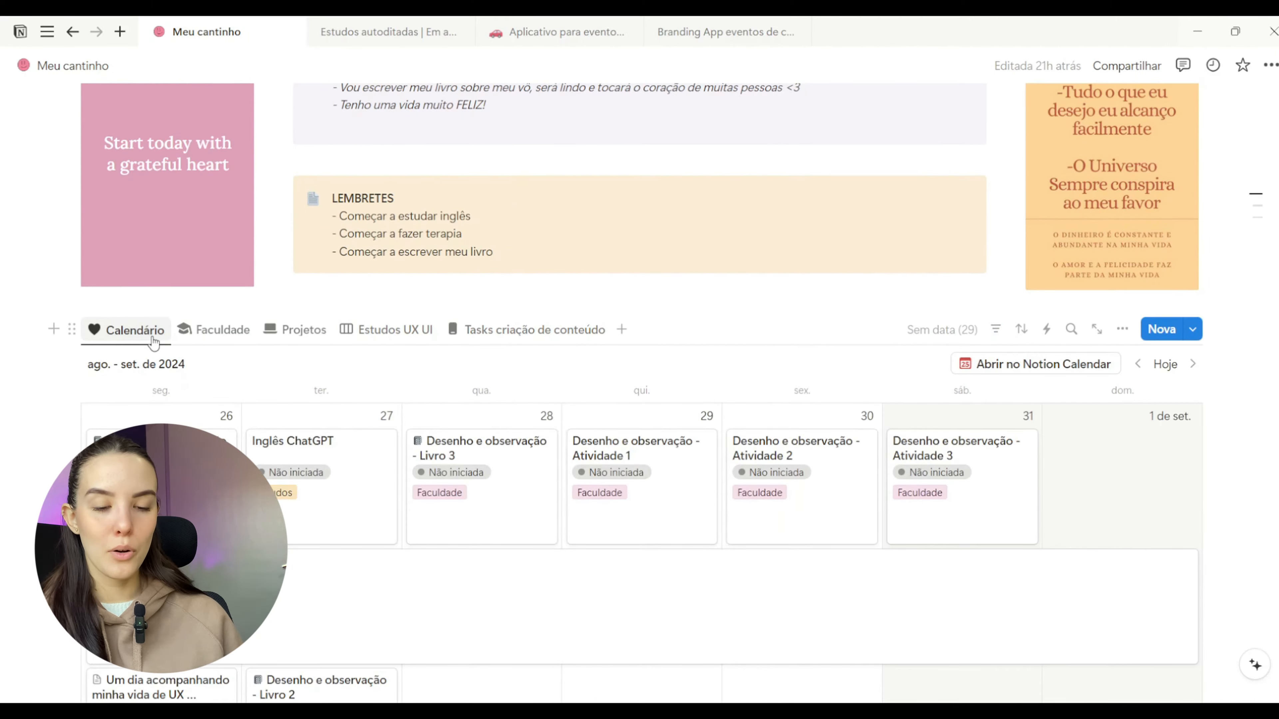
click(483, 347)
scroll(355, 476, down, 5)
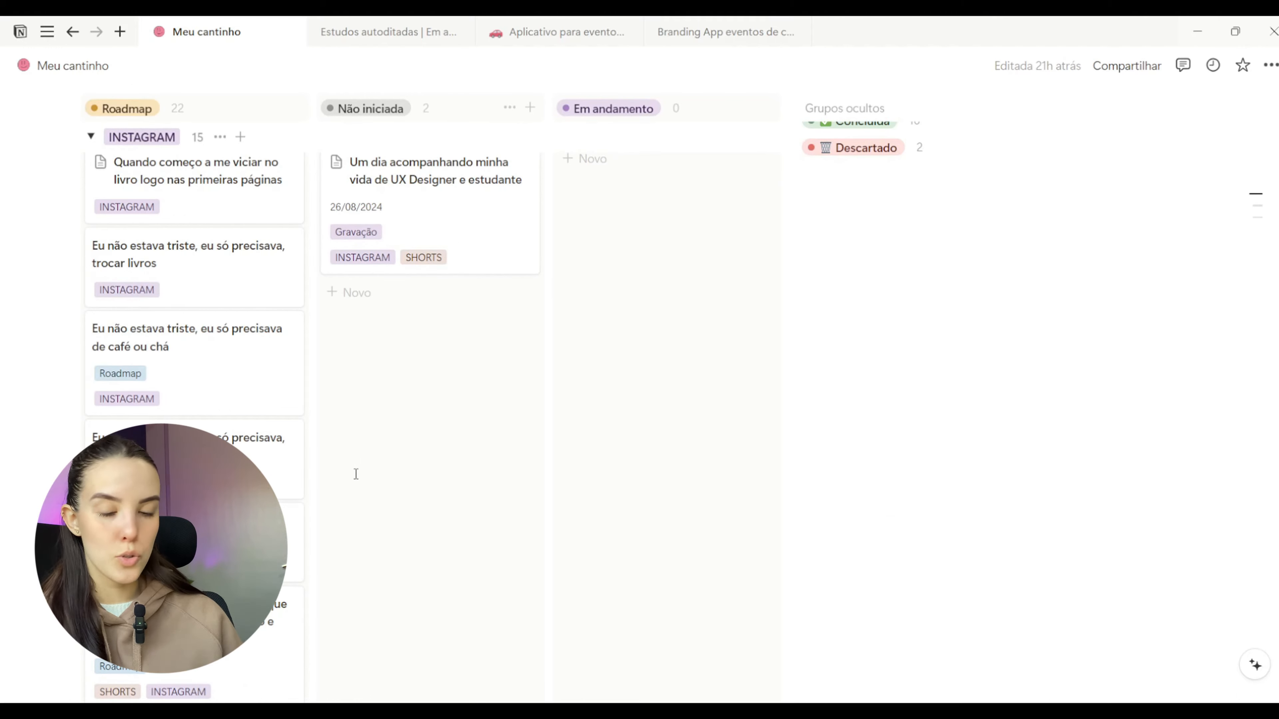
scroll(355, 474, down, 10)
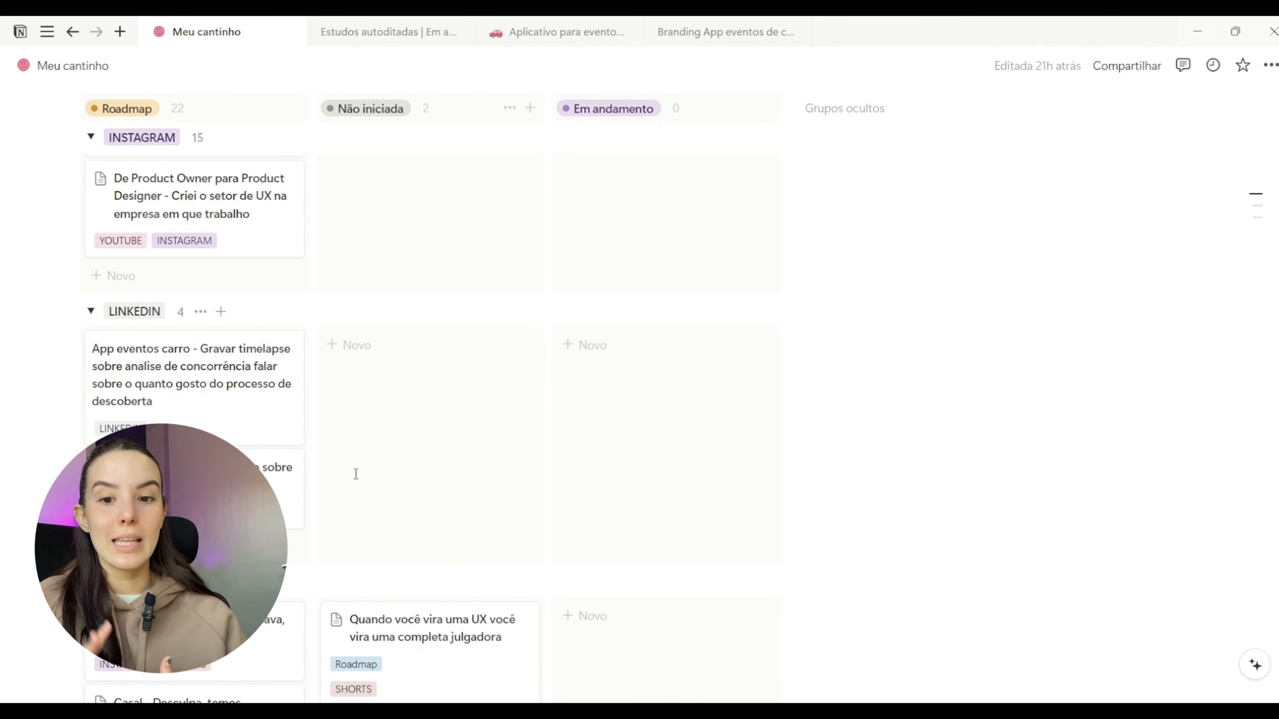
scroll(356, 474, down, 10)
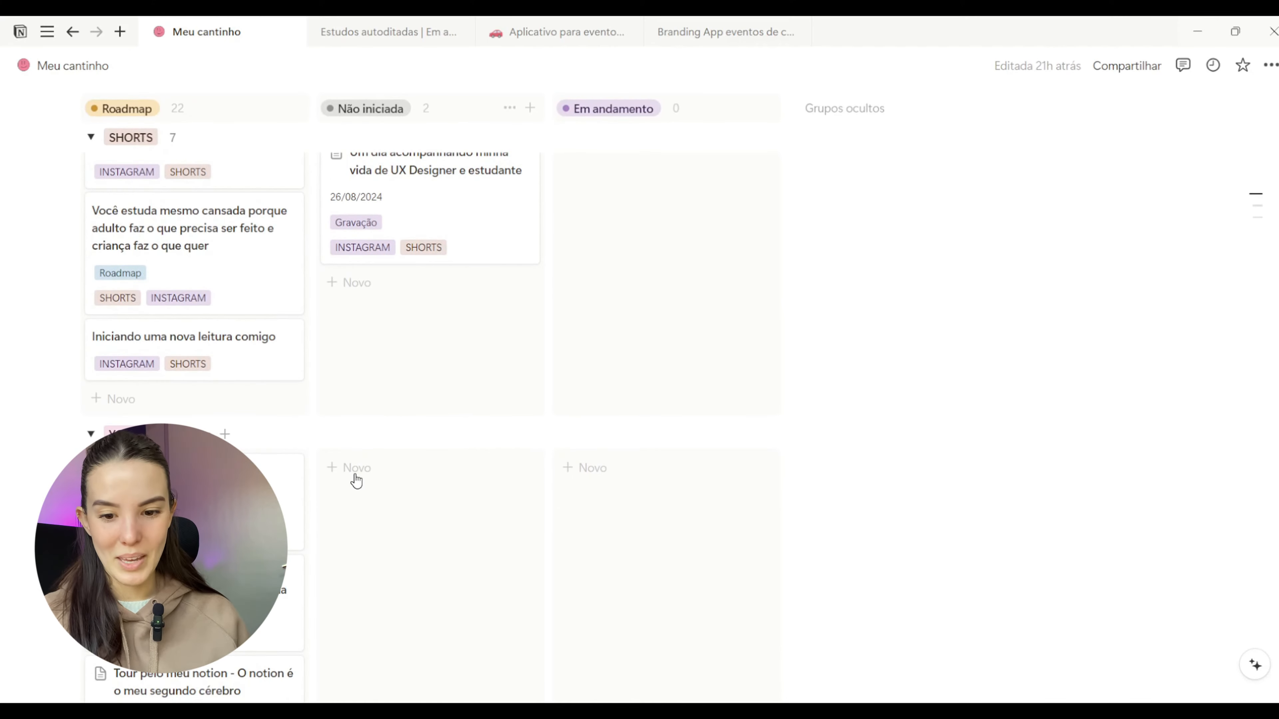
scroll(356, 481, down, 15)
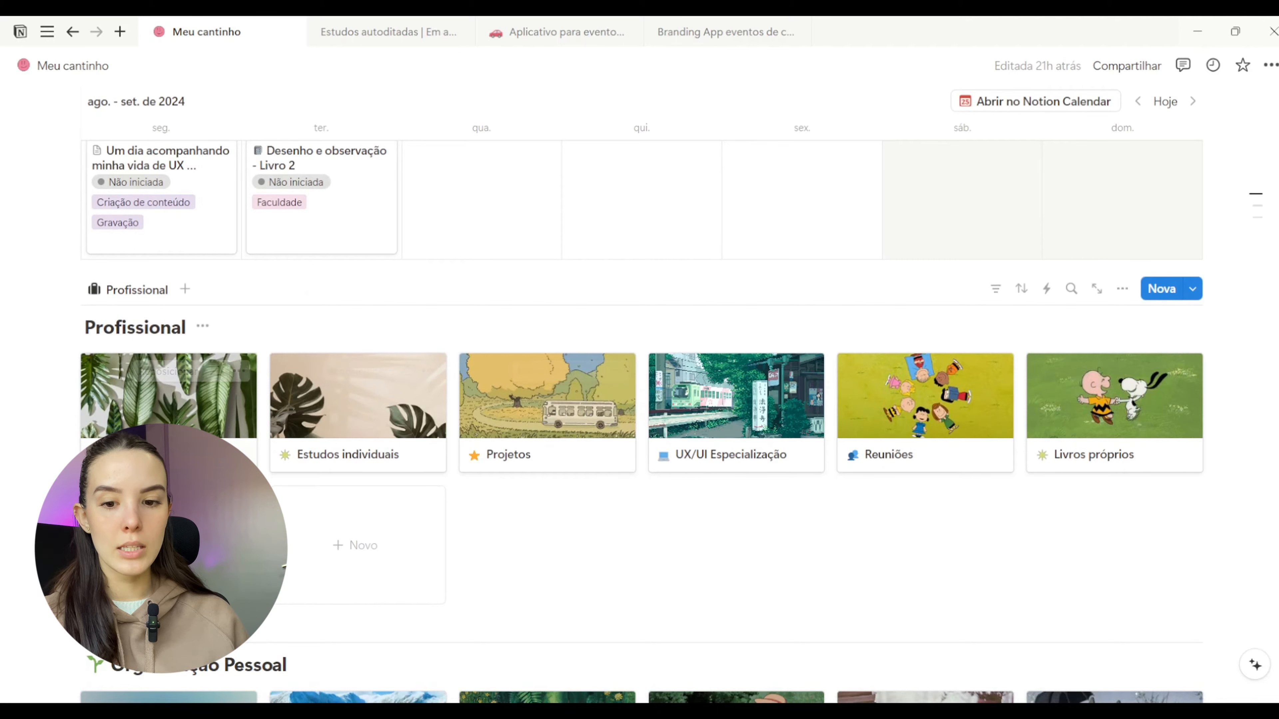
Open the "Criação de conteúdo" page from the Profissional gallery, look over its board and return to Meu cantinho.
click(169, 451)
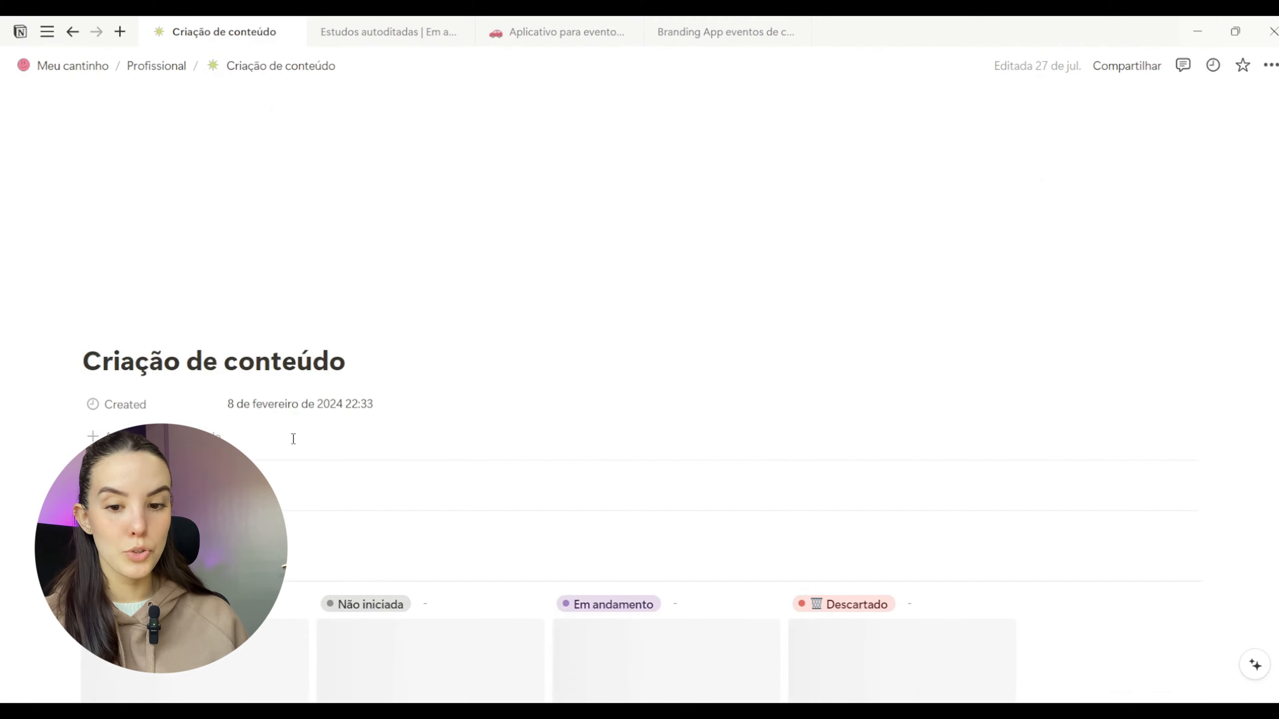
scroll(294, 446, down, 5)
scroll(293, 446, down, 5)
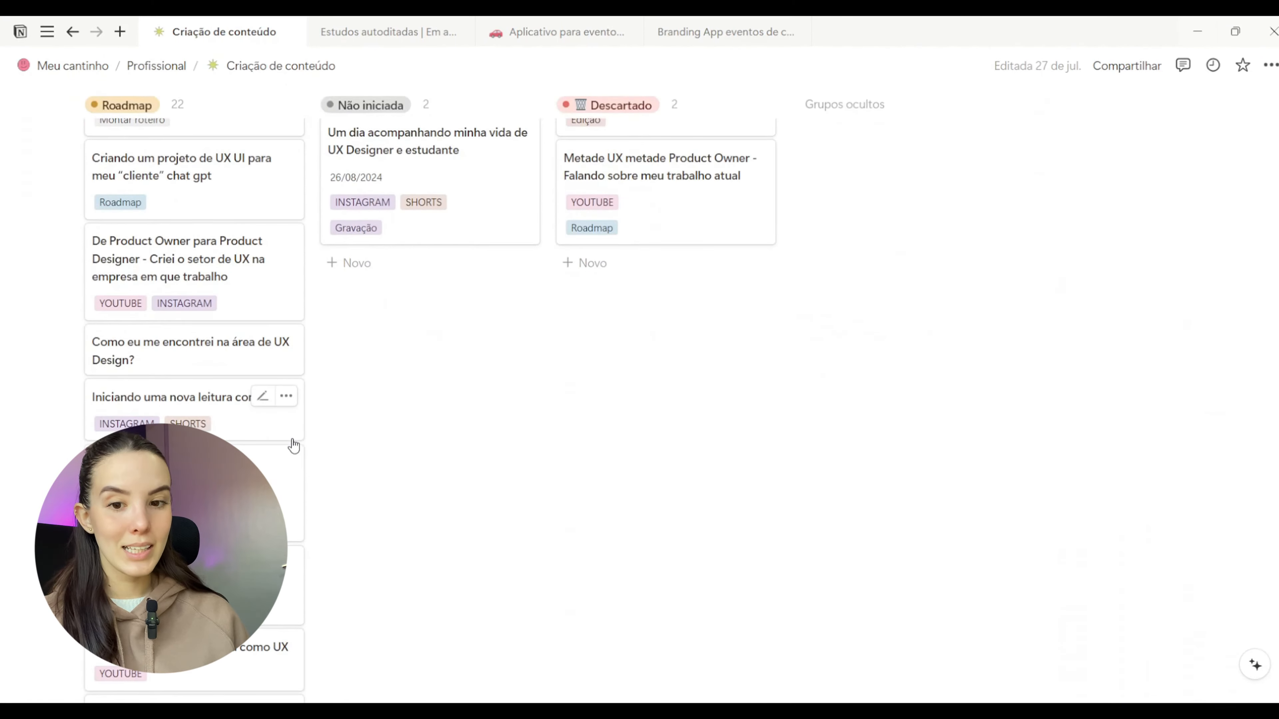
scroll(293, 446, up, 15)
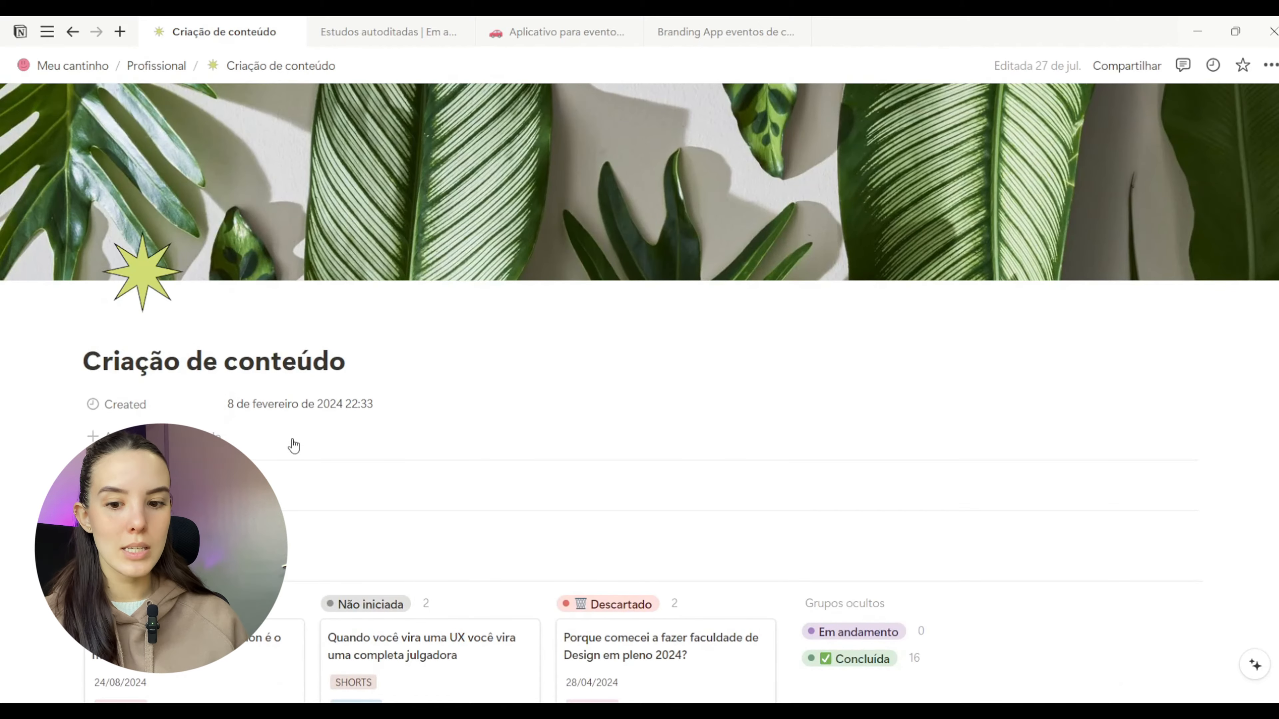
key(alt+Left)
Open the "Estudos individuais" page and look through the Concluídos, Pausados and Pendentes views of Cursos.
click(384, 414)
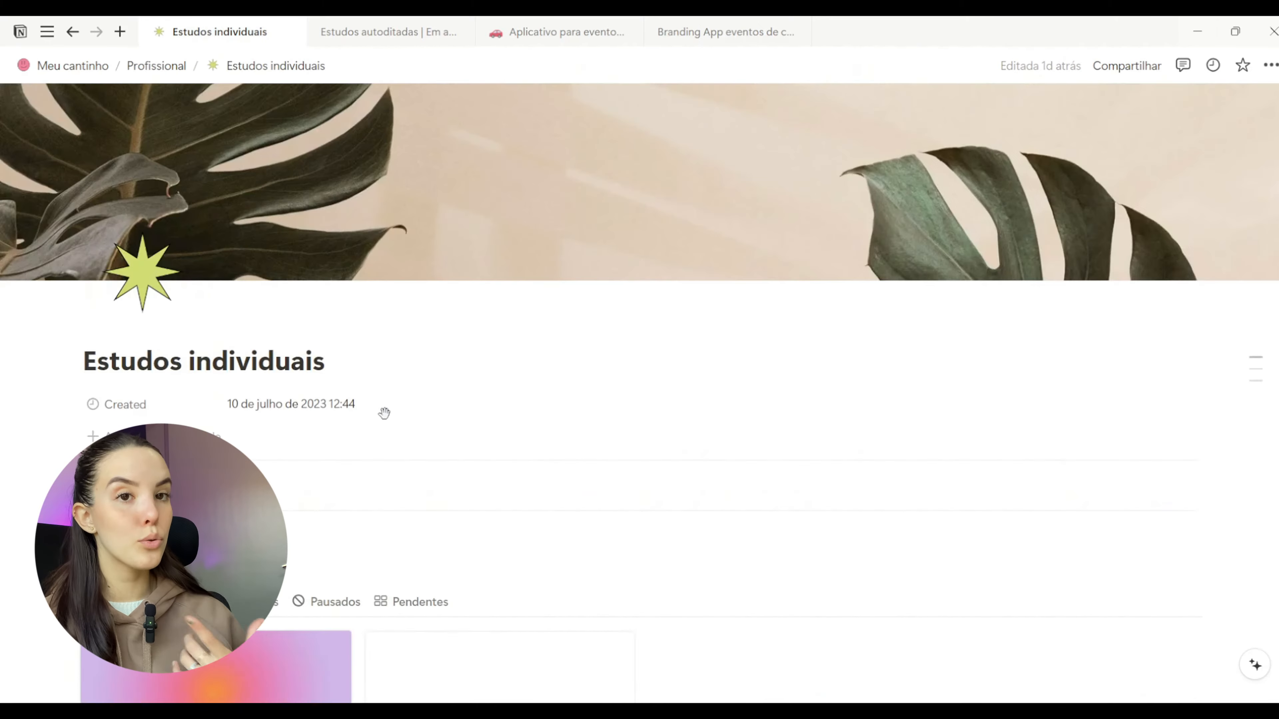
scroll(394, 408, down, 7)
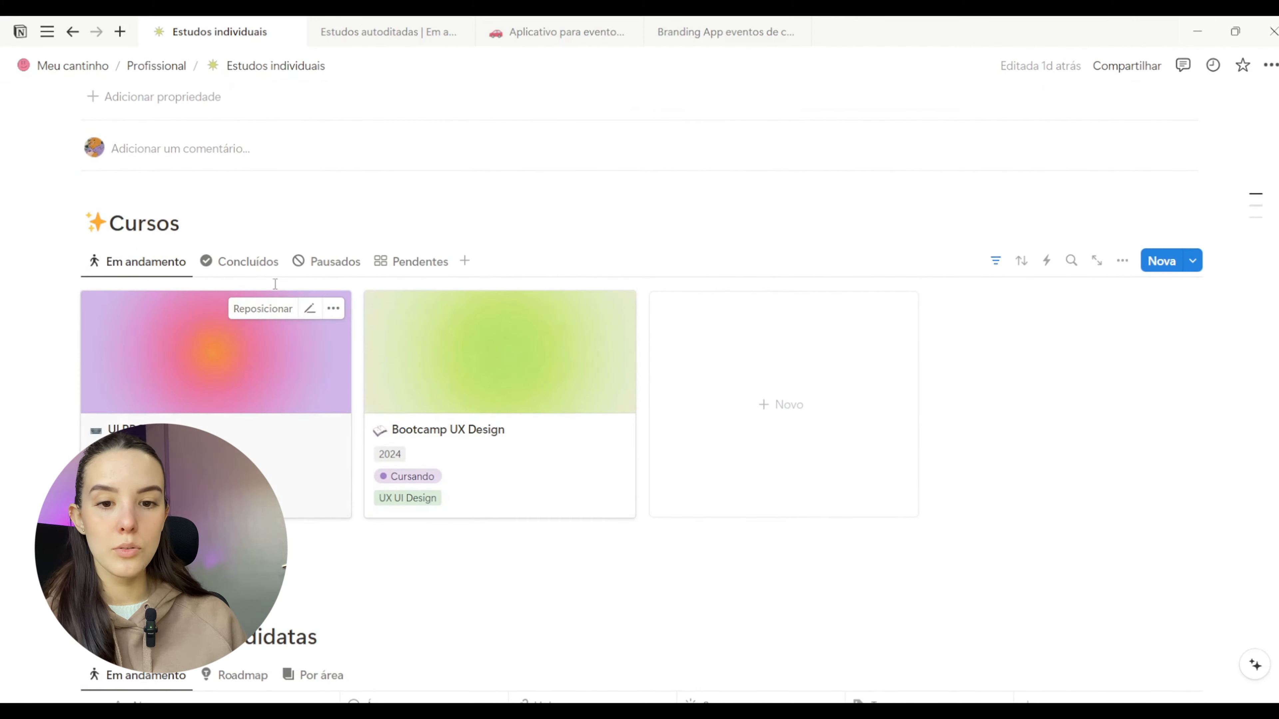
click(261, 267)
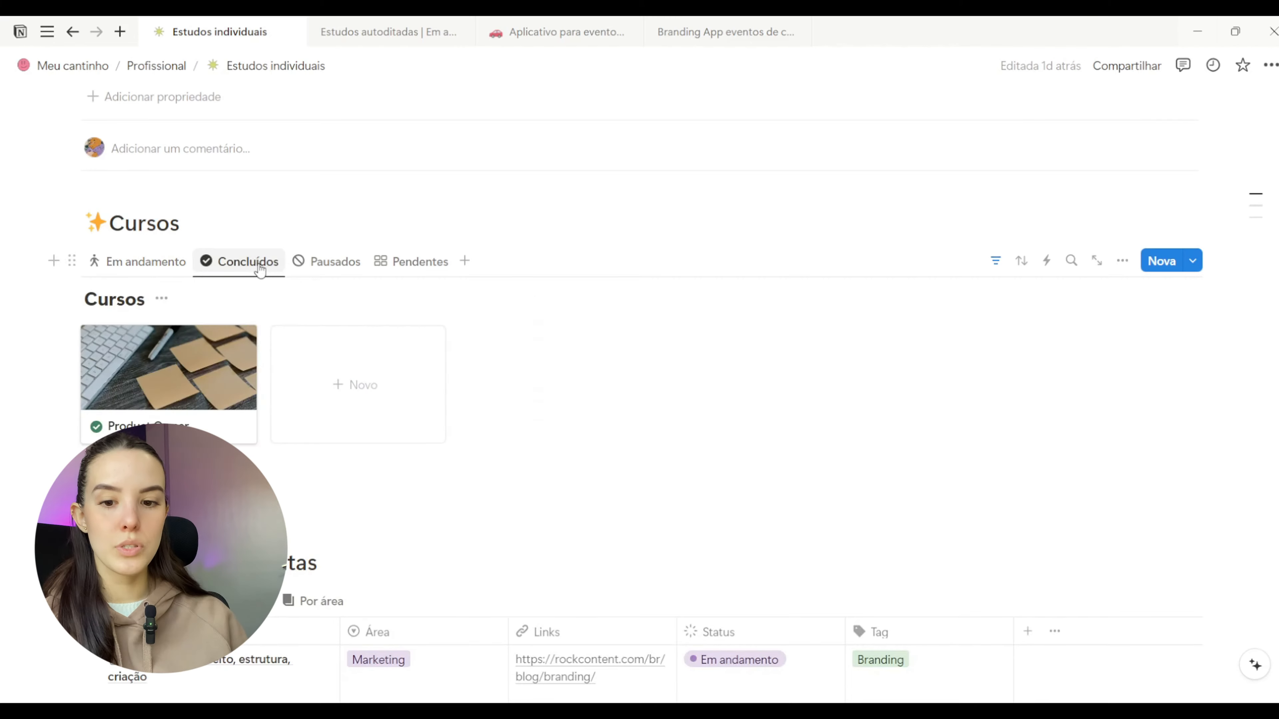
click(335, 261)
click(418, 262)
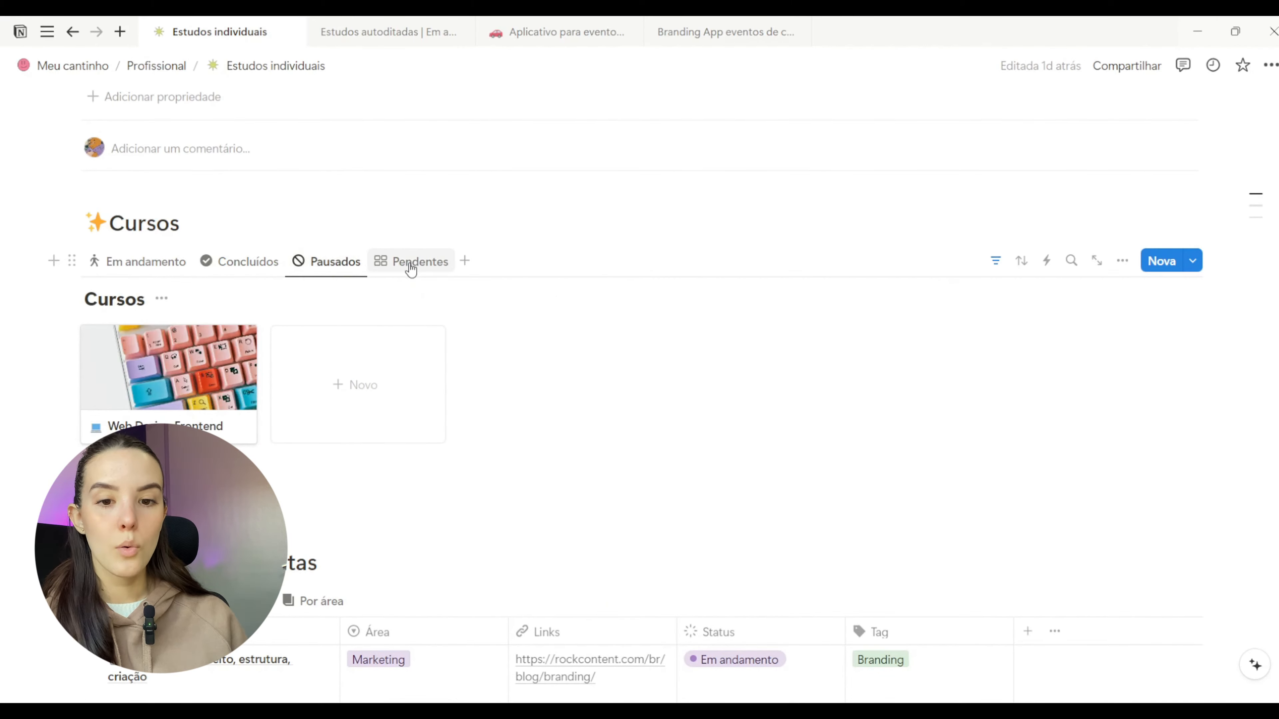
scroll(485, 430, down, 1)
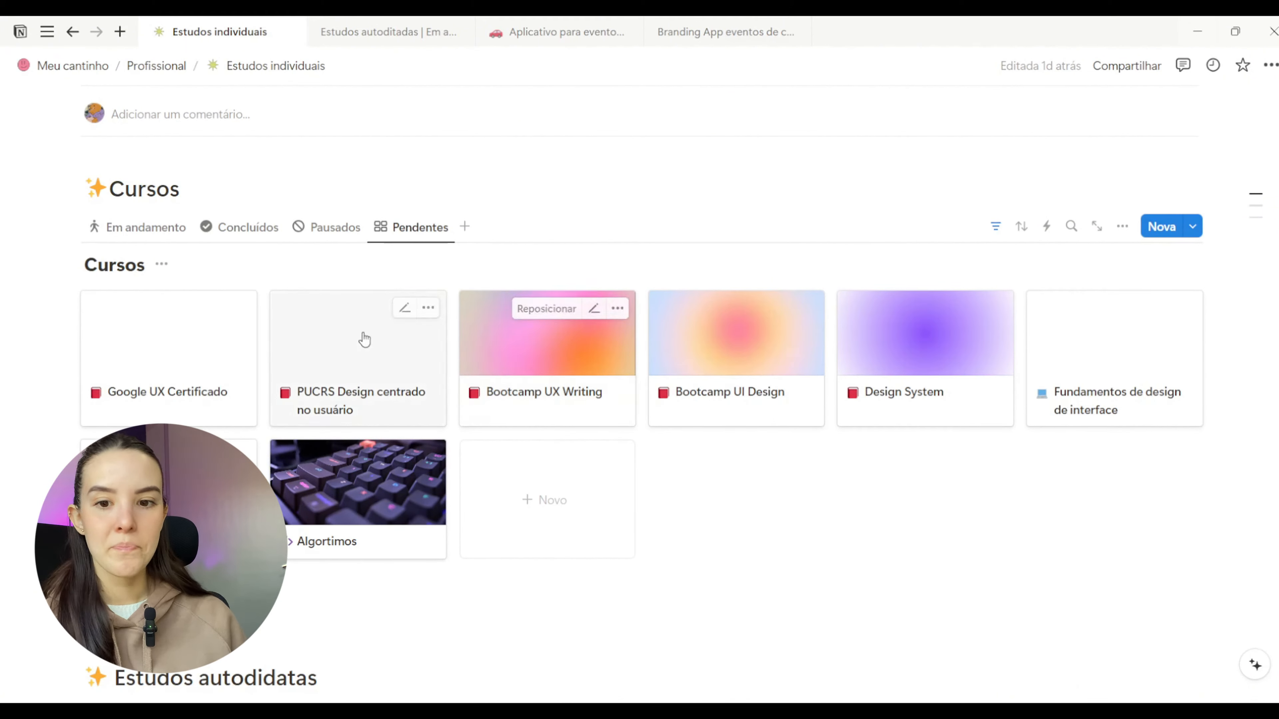
Show the Em andamento courses and preview the "UI PRO Figma" course, reviewing its properties, Conteúdos, Materiais and To do list.
click(145, 227)
click(186, 363)
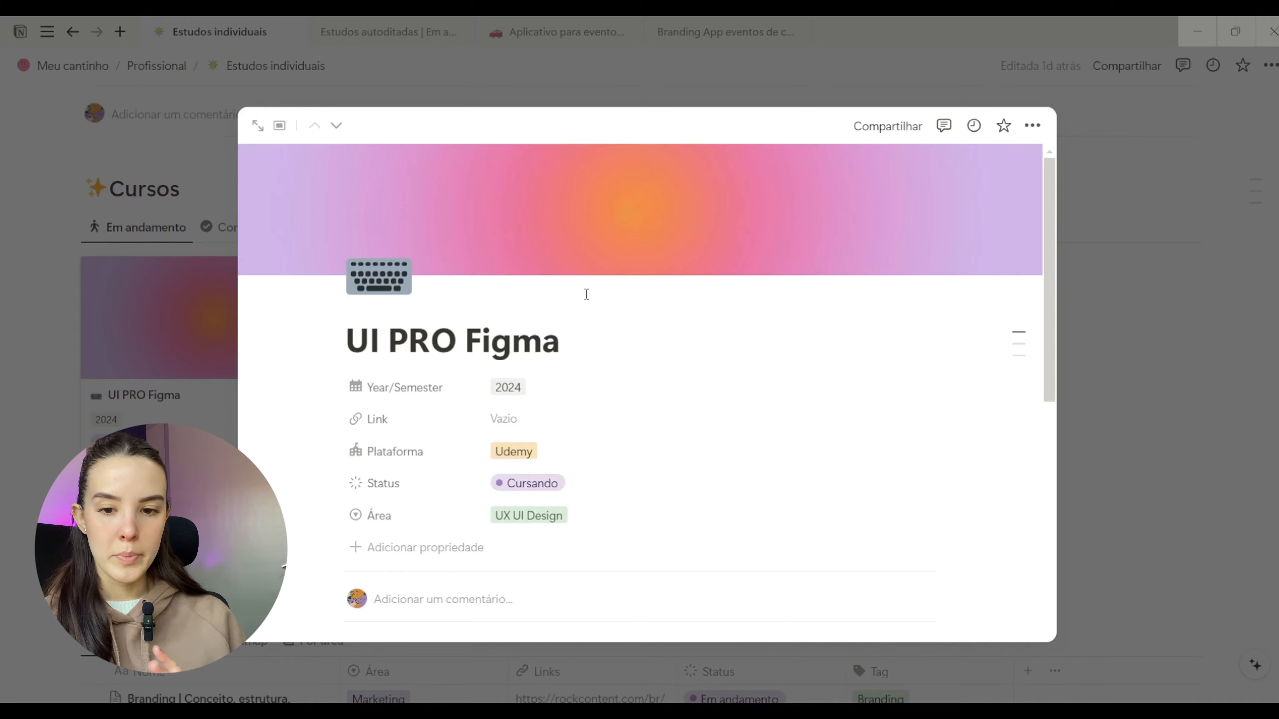
scroll(586, 292, down, 5)
scroll(586, 301, down, 1)
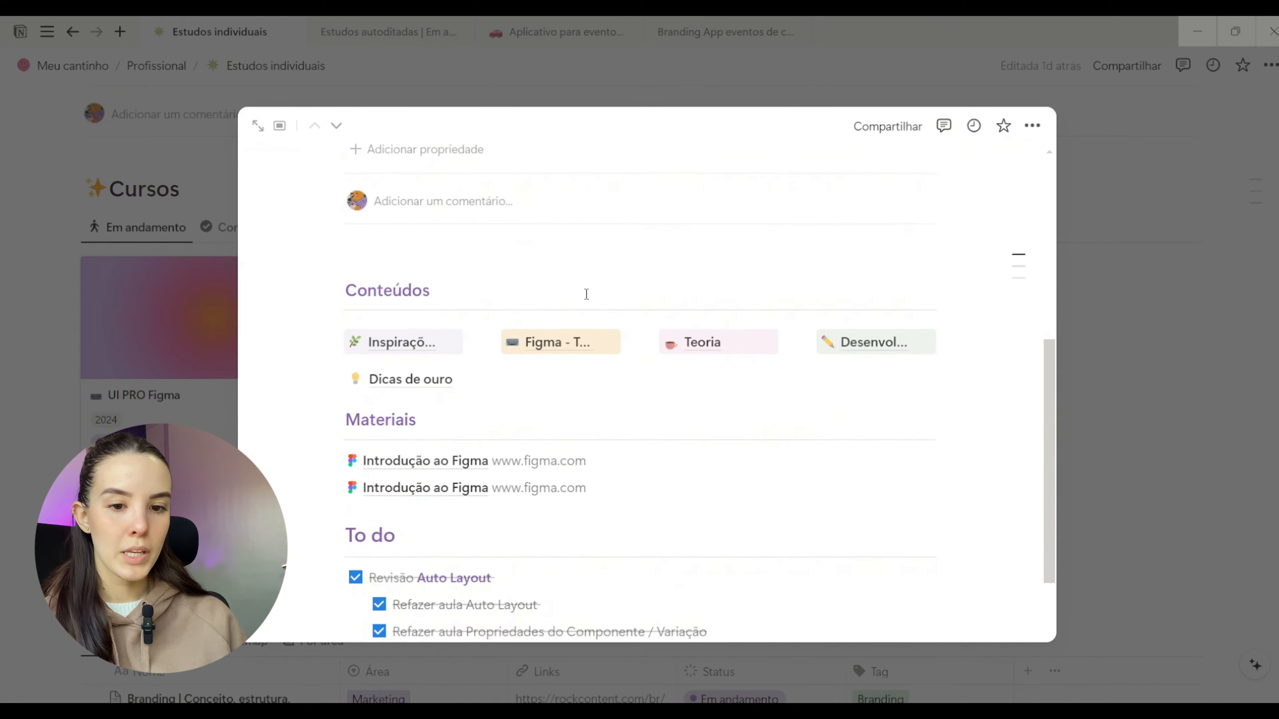
scroll(586, 294, down, 1)
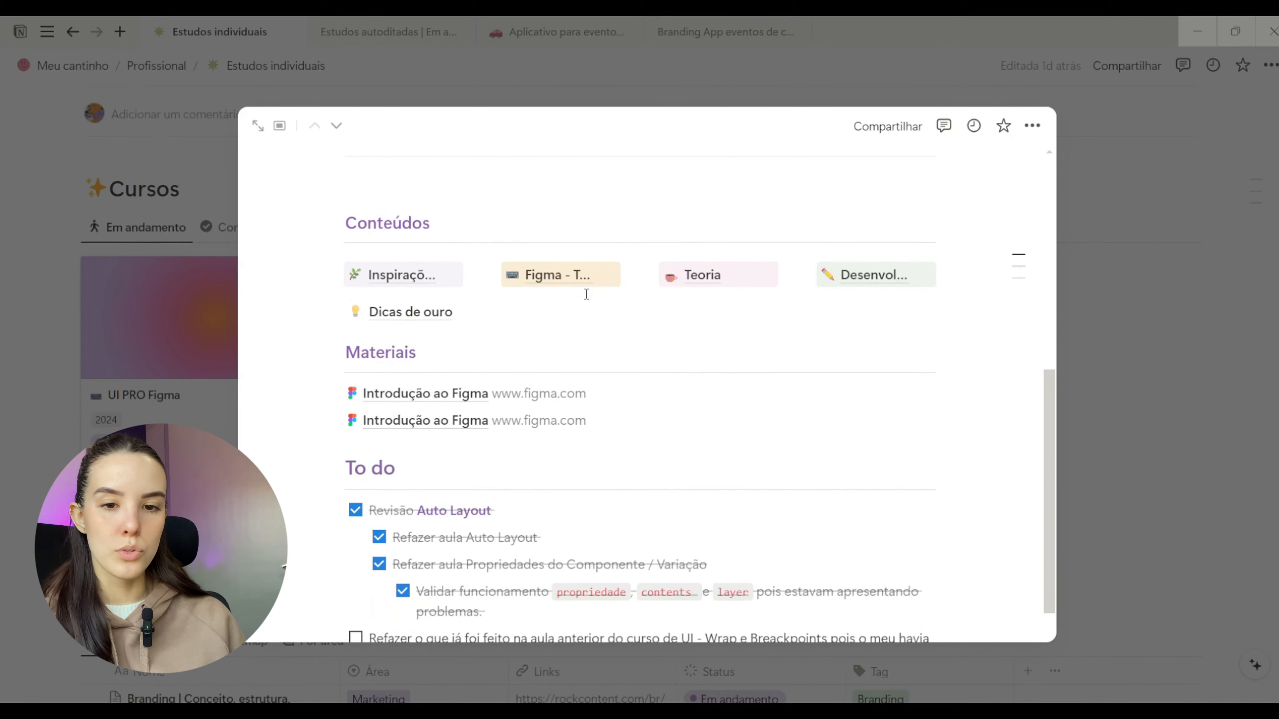
Expand "UI PRO Figma" to a full page, look over its sections and open the "Figma - Técnica" subpage.
click(256, 125)
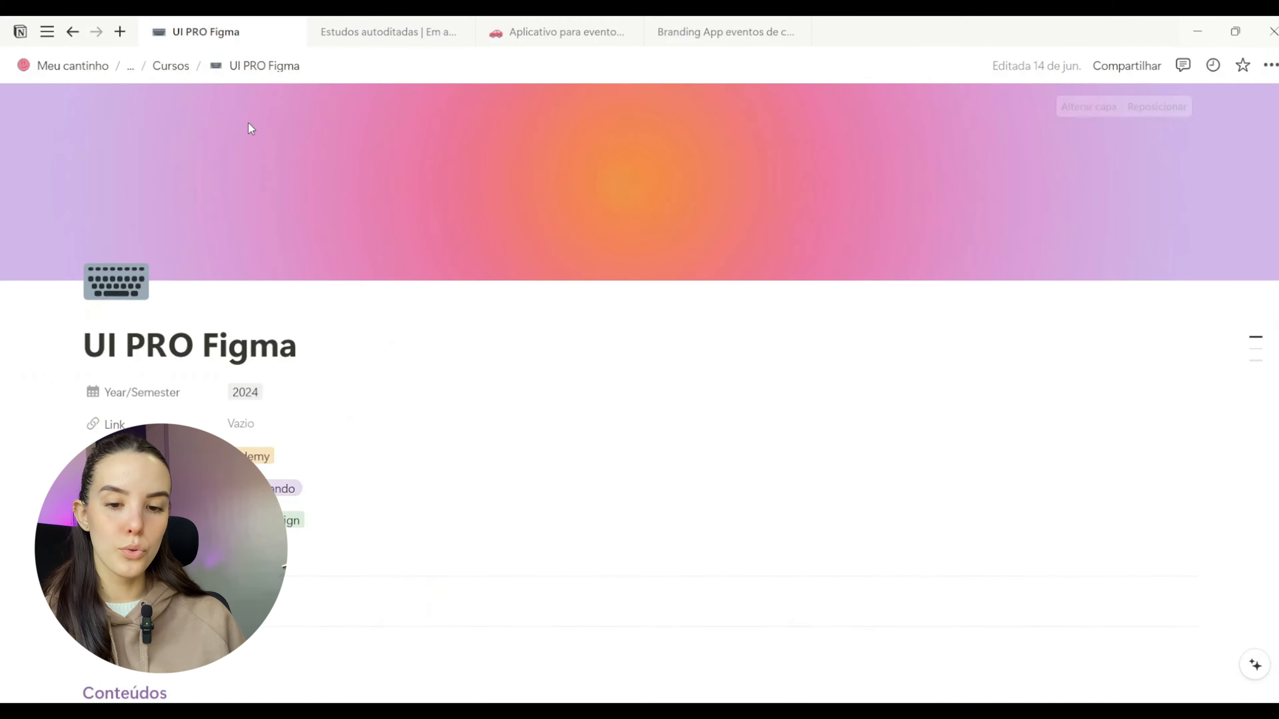
scroll(251, 129, down, 6)
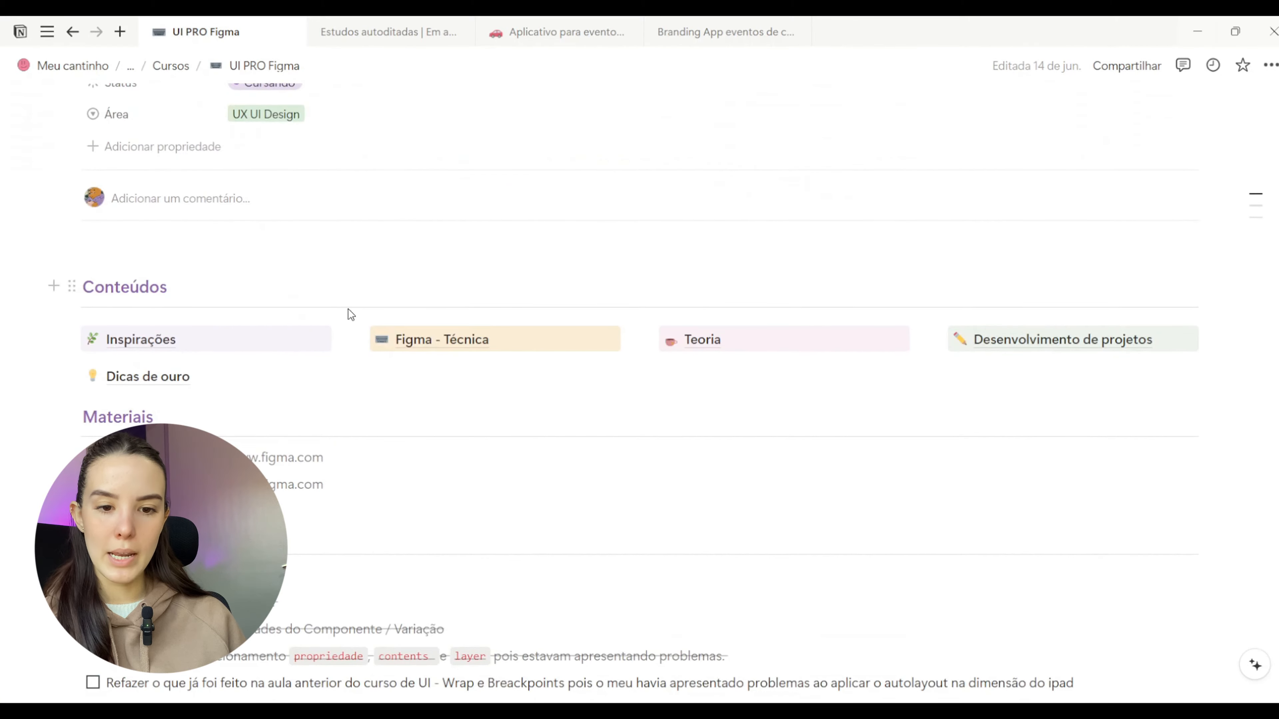
mouse_move(468, 349)
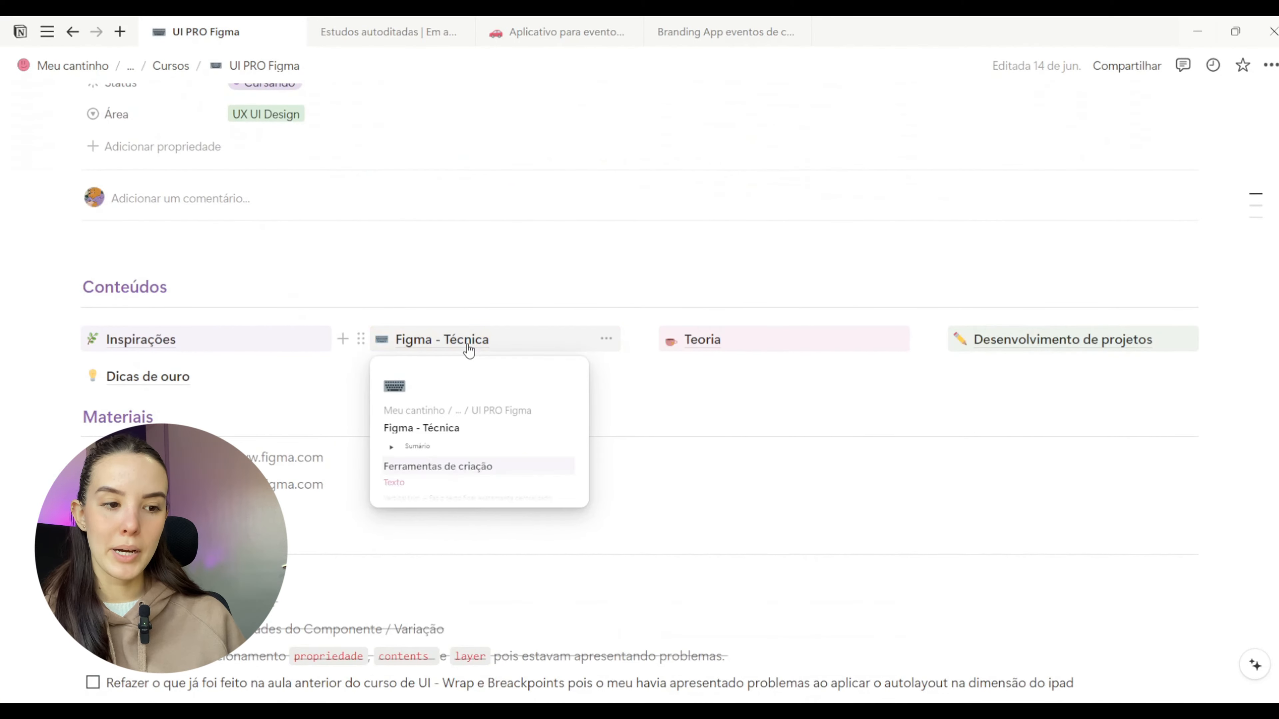
scroll(845, 345, down, 3)
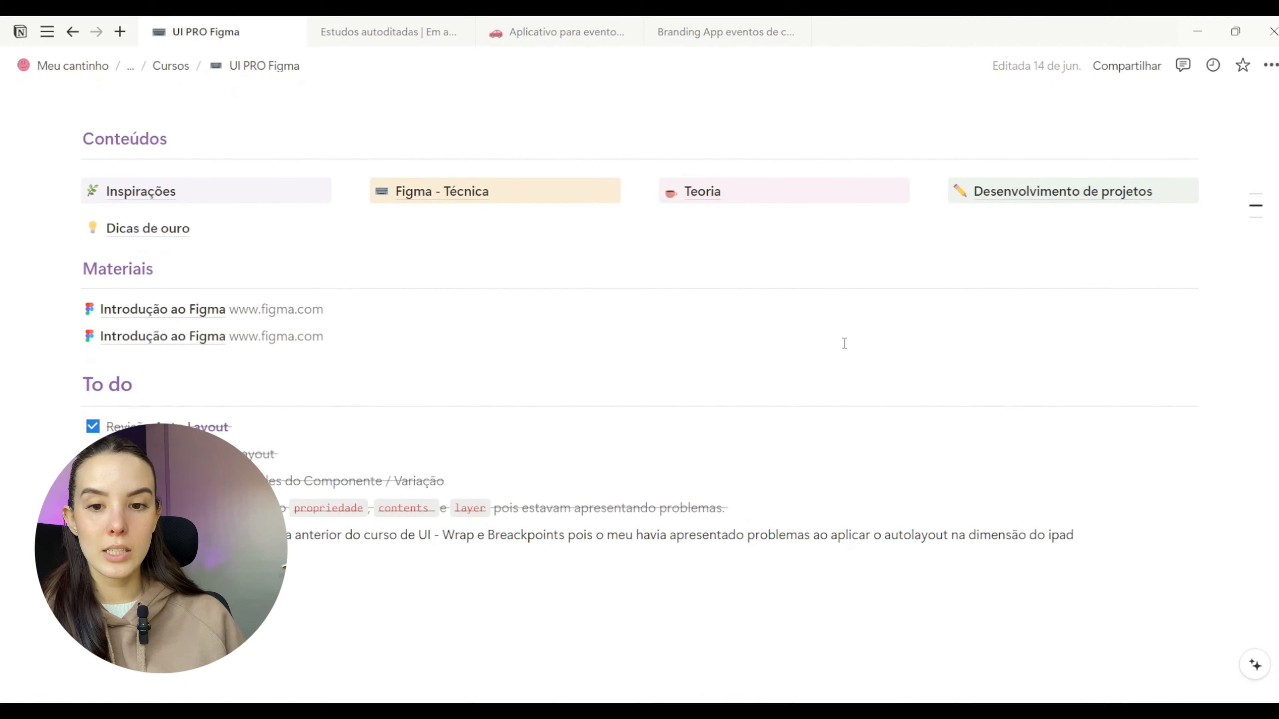
scroll(340, 391, down, 2)
scroll(340, 388, up, 4)
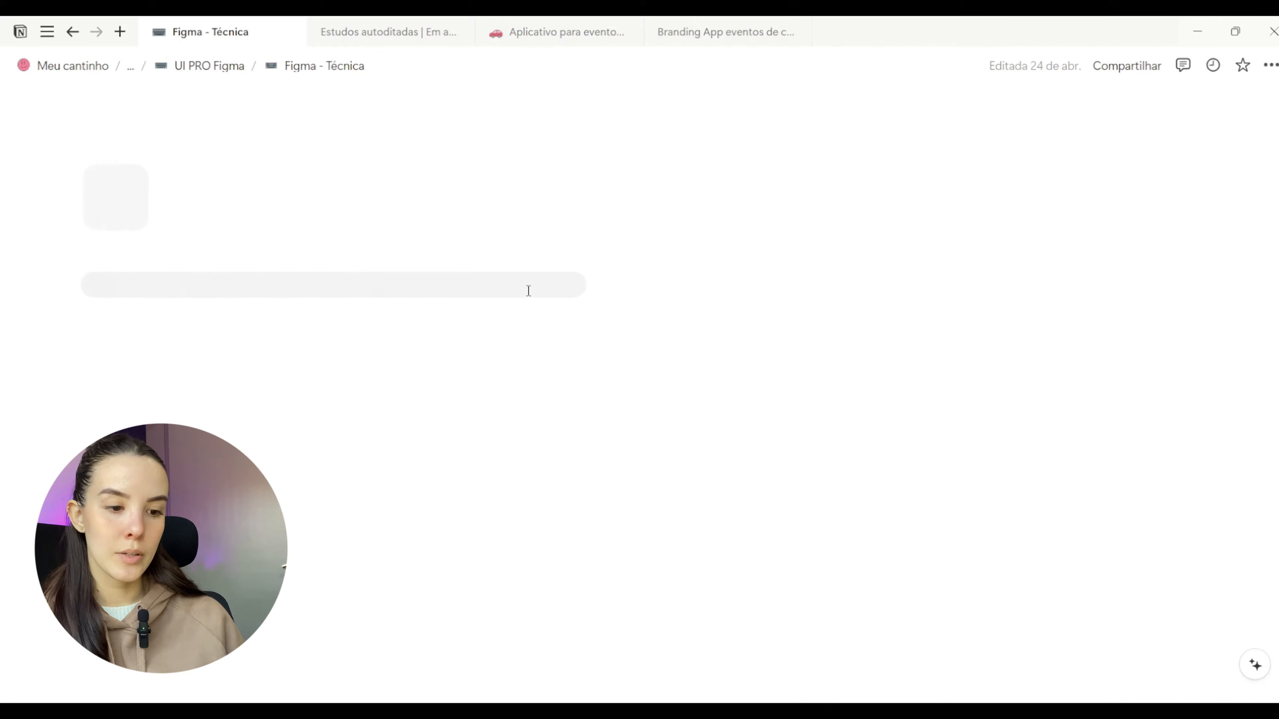
Look through the "Figma - Técnica" notes, from Ferramentas de criação down to Auto Layout 3.0 and Layout grid.
scroll(701, 429, down, 20)
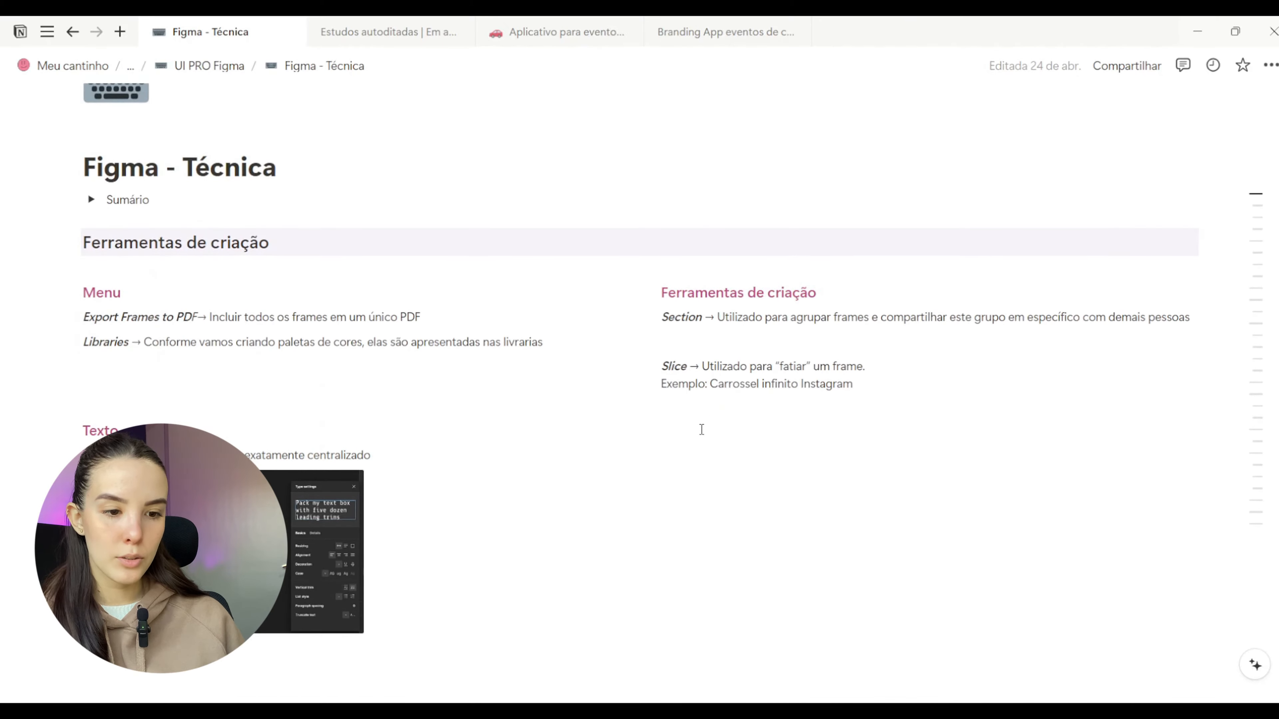
scroll(702, 429, down, 20)
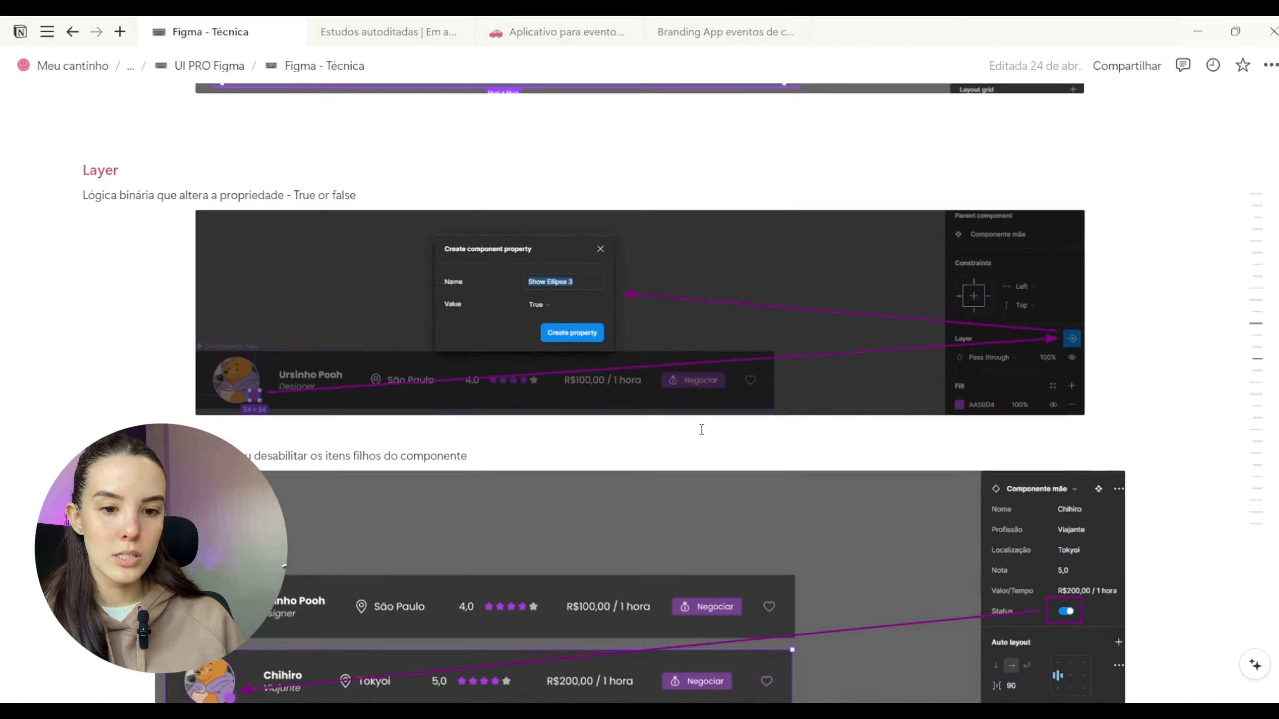
scroll(702, 429, down, 20)
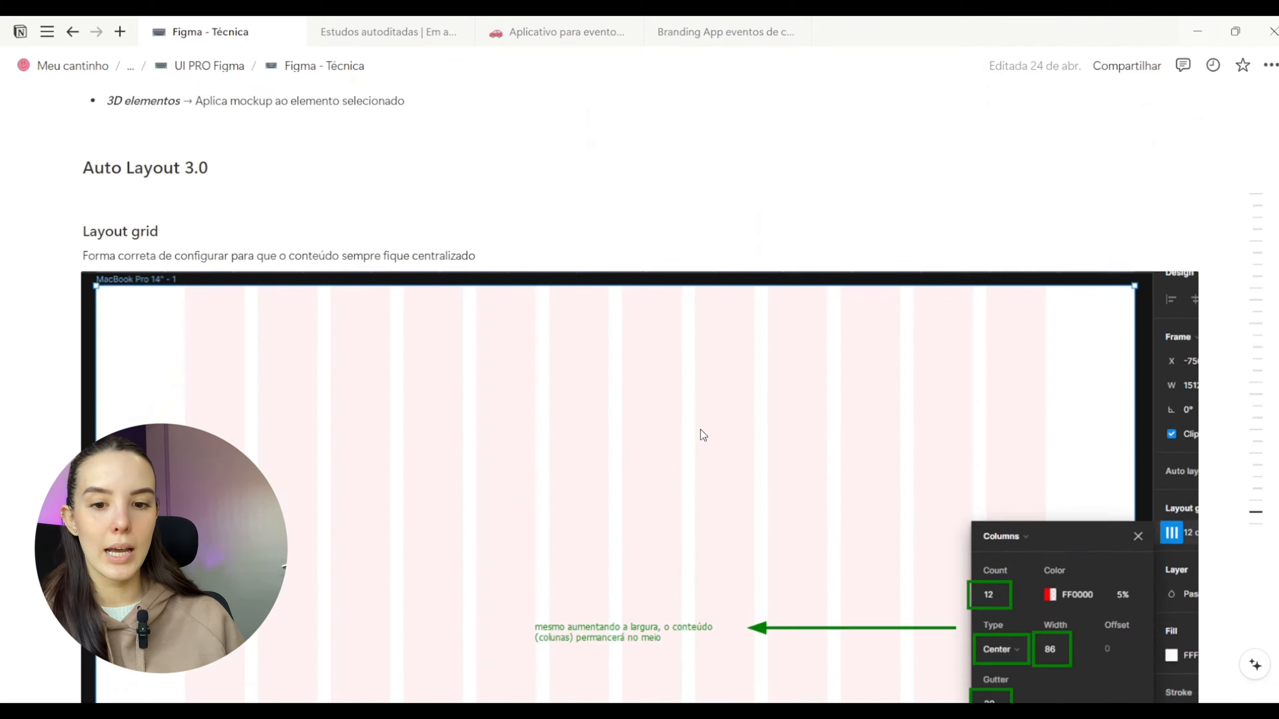
scroll(701, 428, up, 20)
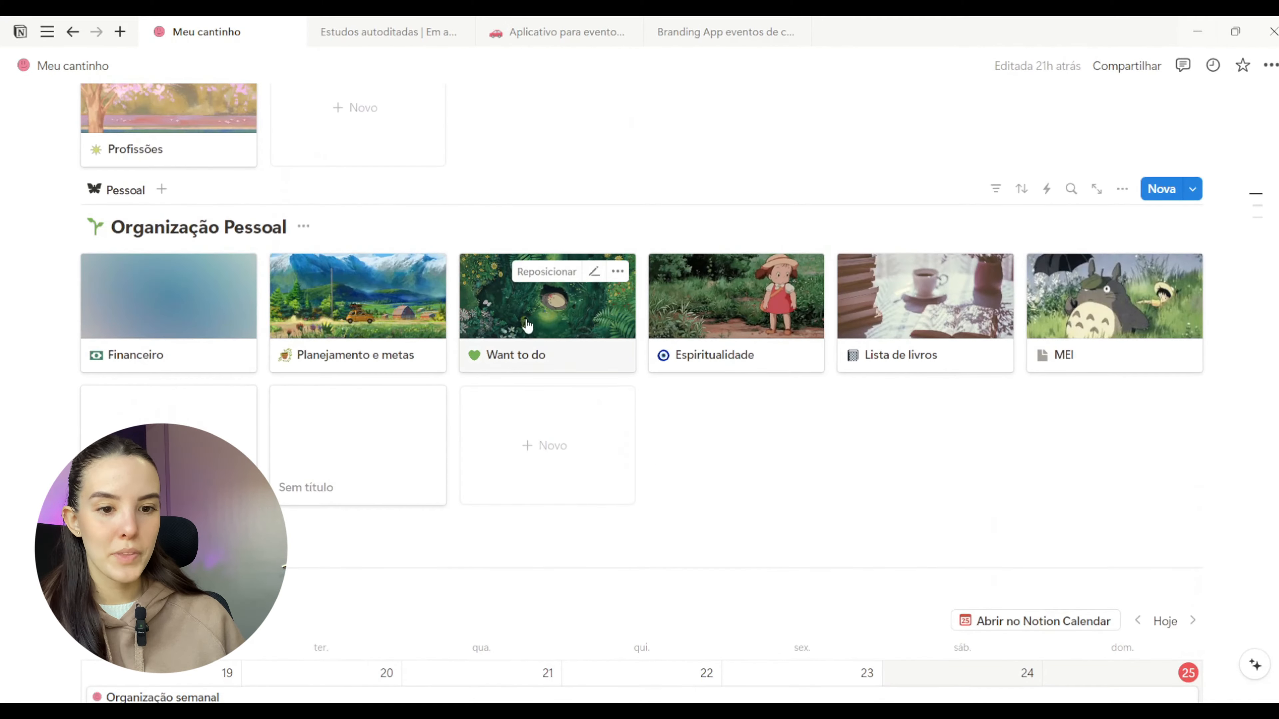
Preview the "Want to do" page from the Organização Pessoal gallery and look through its Pendentes list.
click(527, 333)
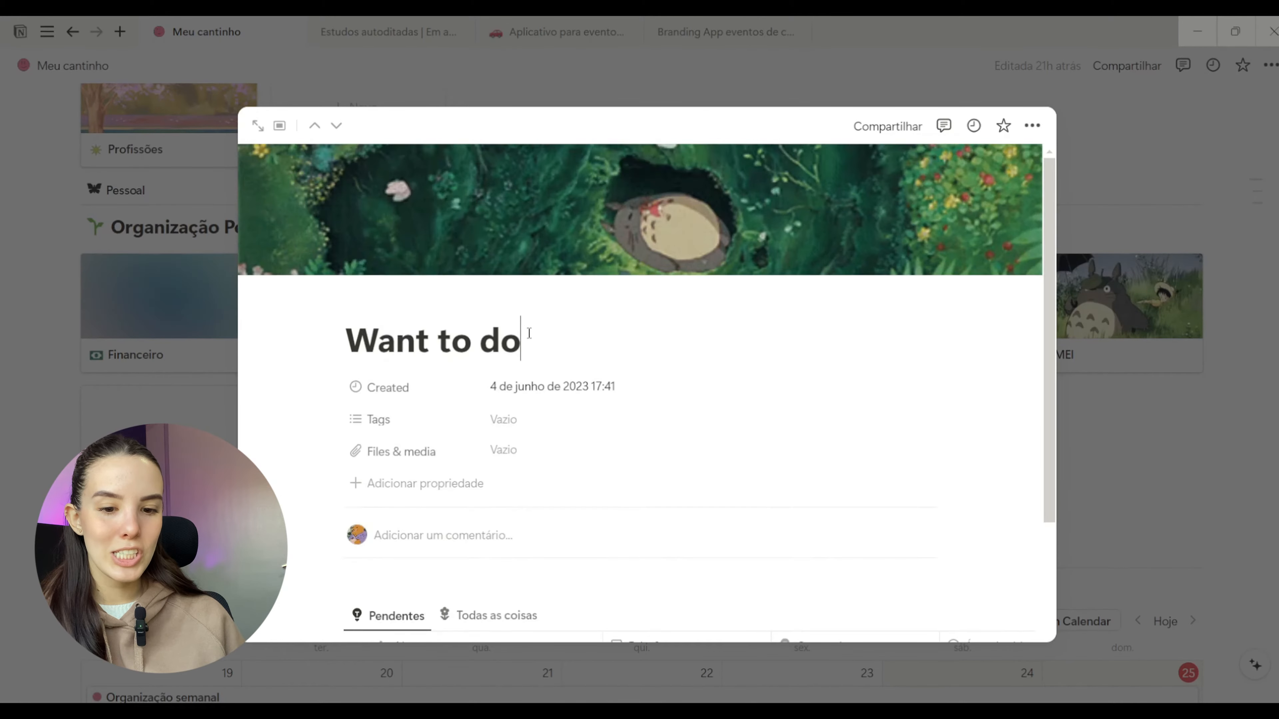
scroll(528, 333, down, 5)
scroll(528, 340, down, 5)
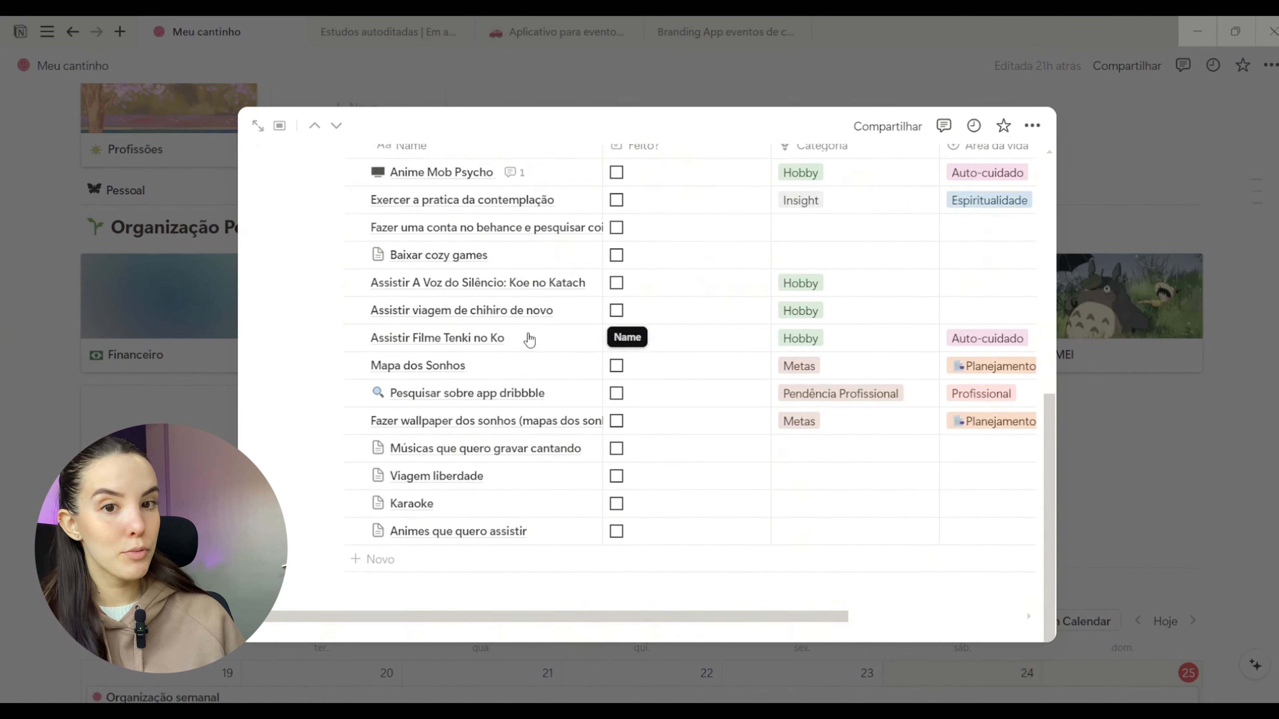
scroll(529, 340, up, 3)
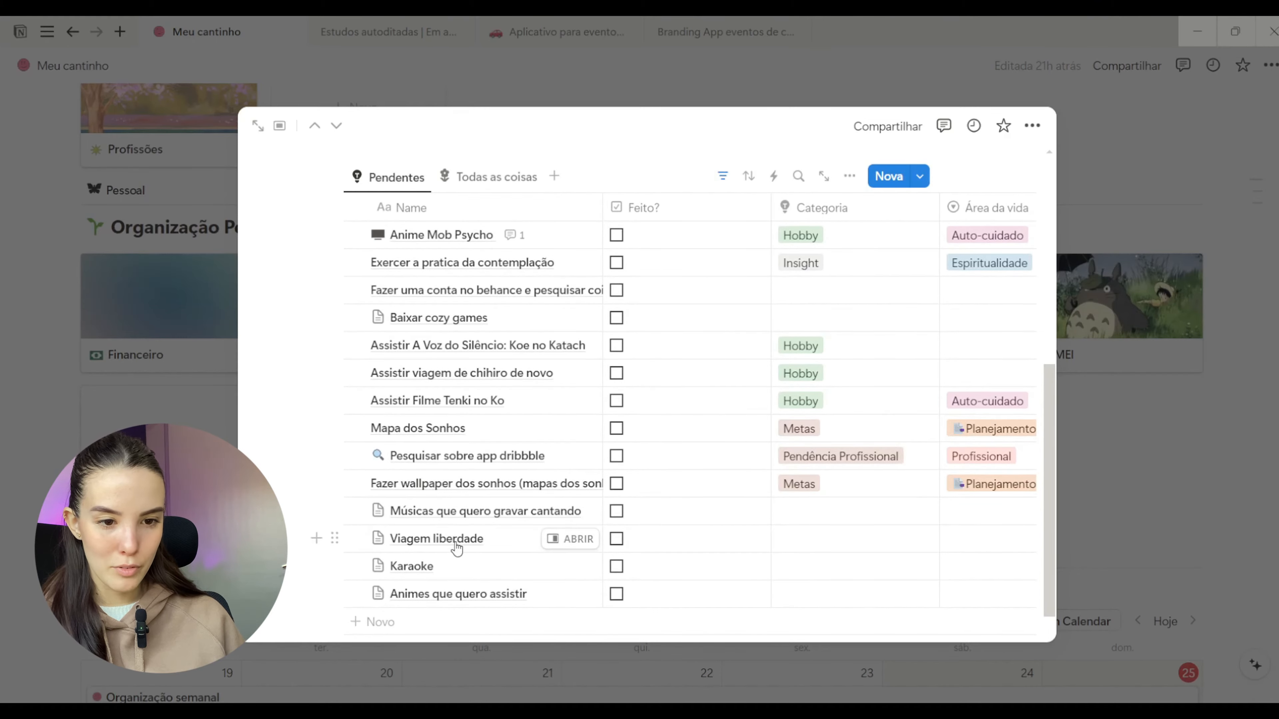
scroll(456, 544, up, 2)
scroll(457, 549, down, 2)
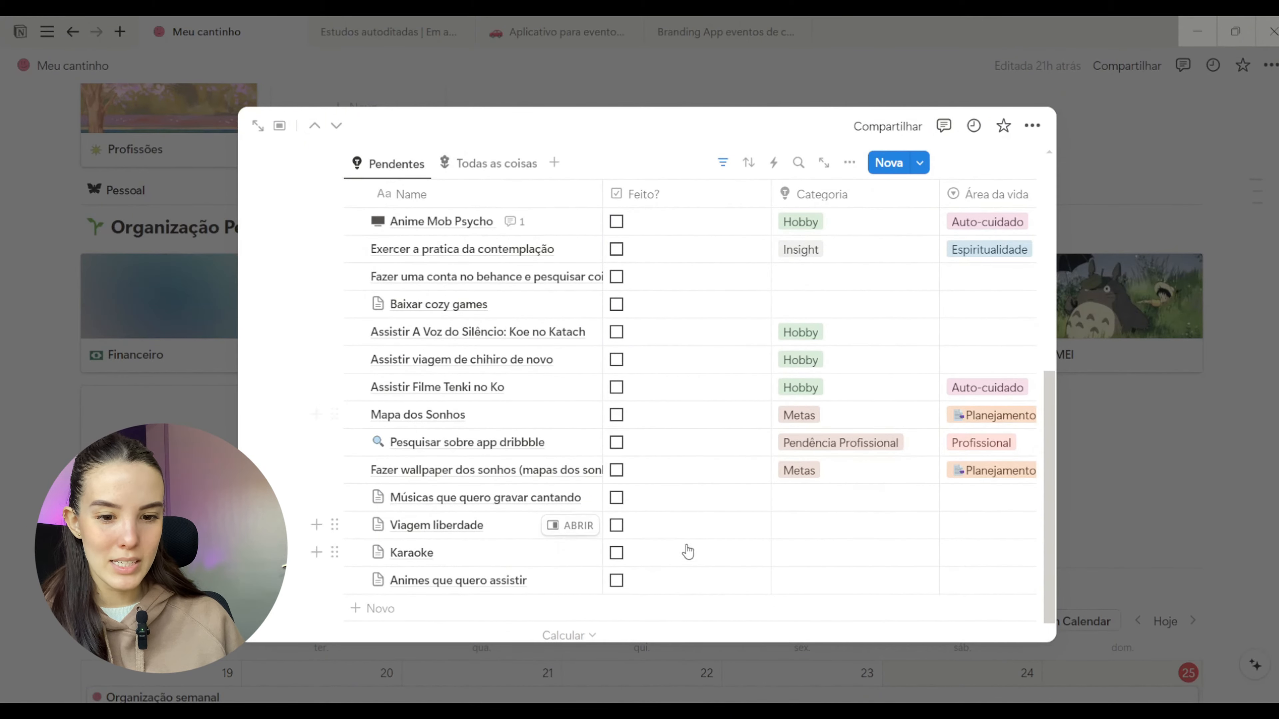
Mark "Viagem liberdade" as done in the Pendentes list, look over the remaining items and close the "Want to do" preview.
click(614, 528)
scroll(549, 302, up, 2)
scroll(536, 304, down, 3)
scroll(536, 305, up, 3)
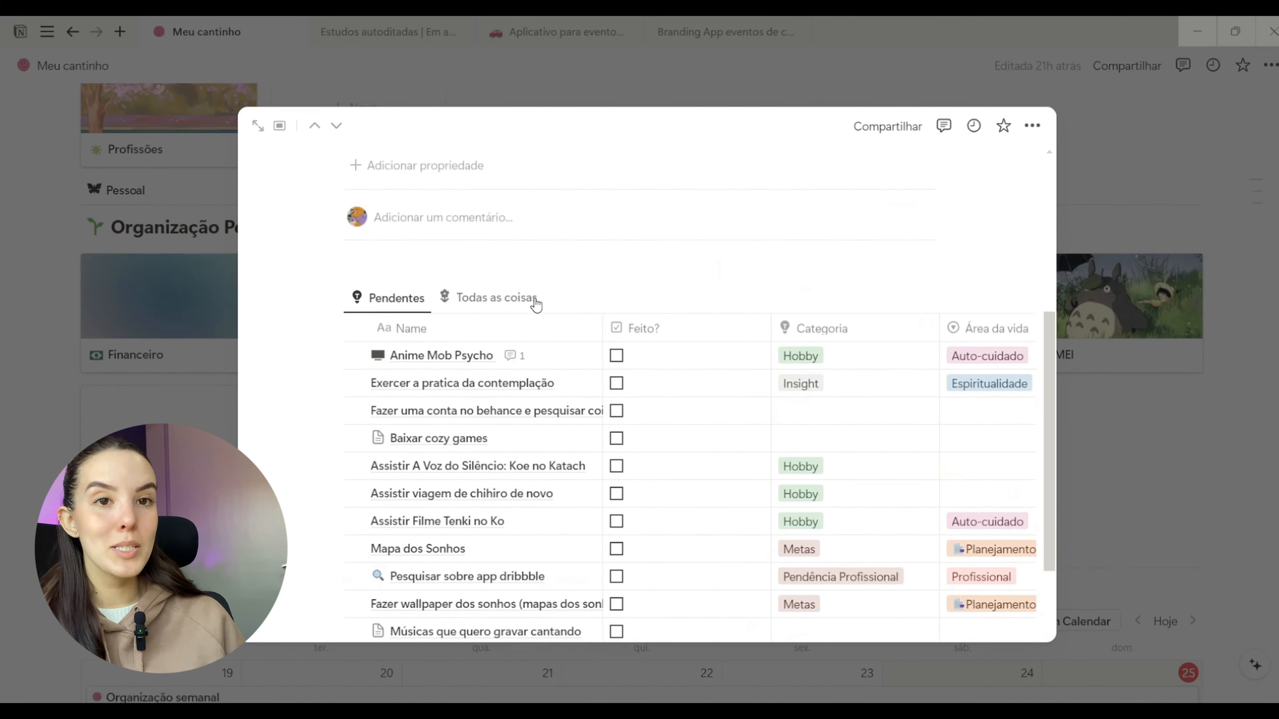
scroll(536, 305, down, 2)
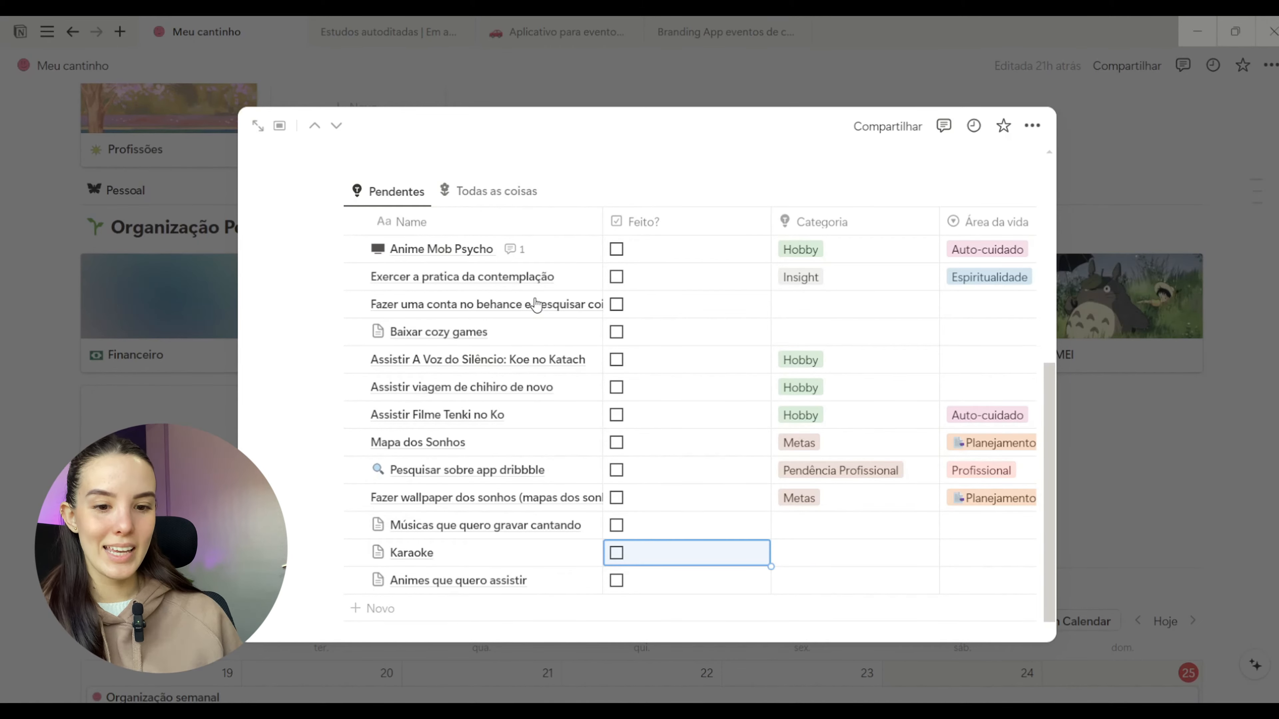
key(Escape)
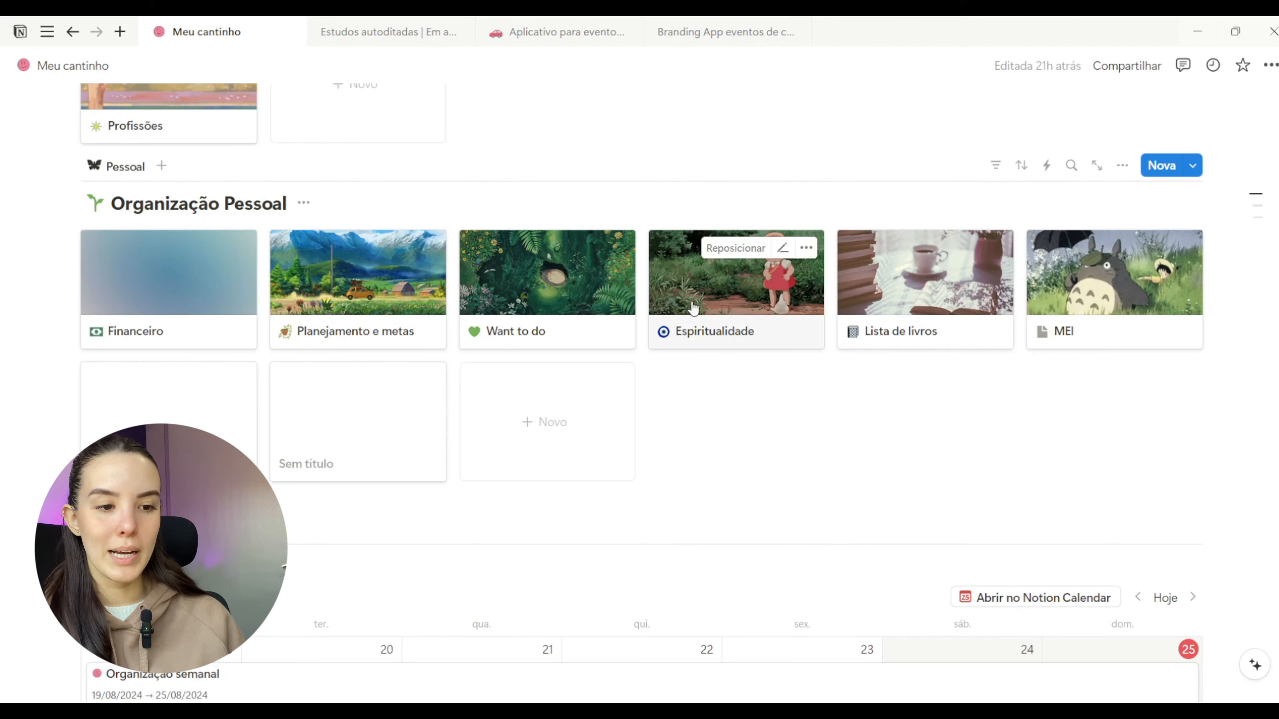
Preview the "Lista de livros" page, examine the bought and not-yet-bought groups of the Livros table, and close the preview.
click(983, 273)
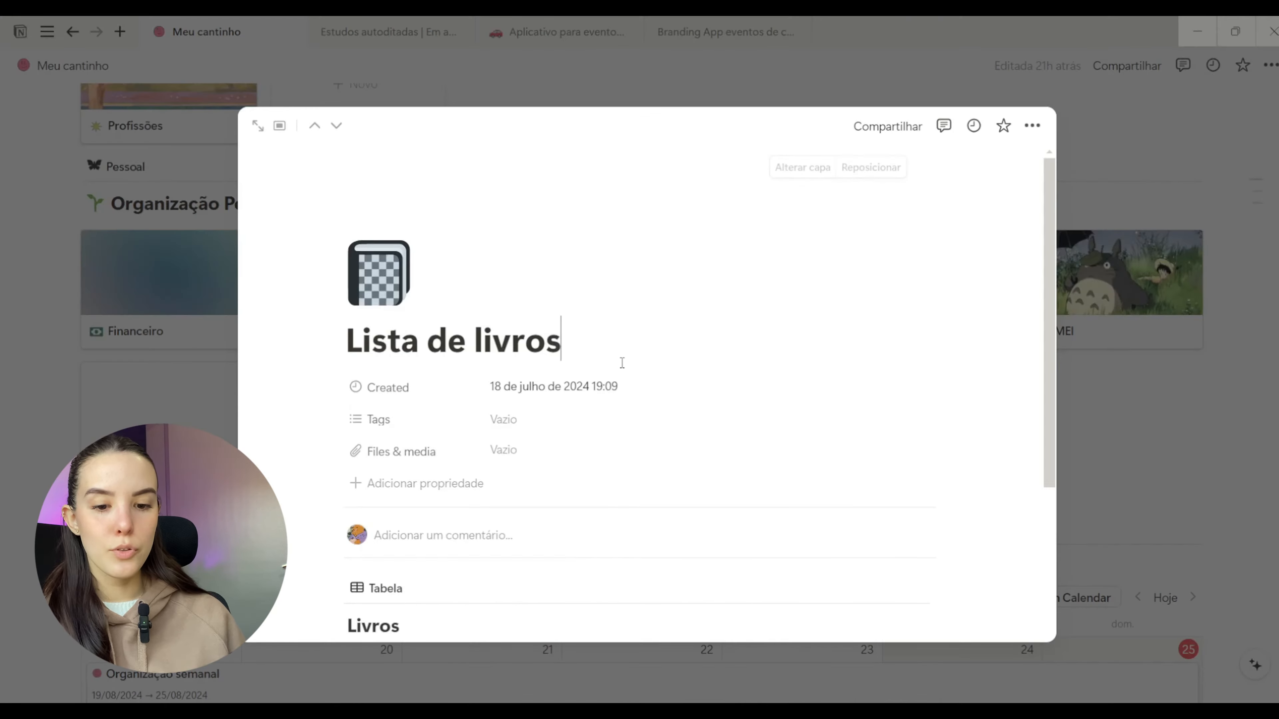
scroll(622, 366, down, 9)
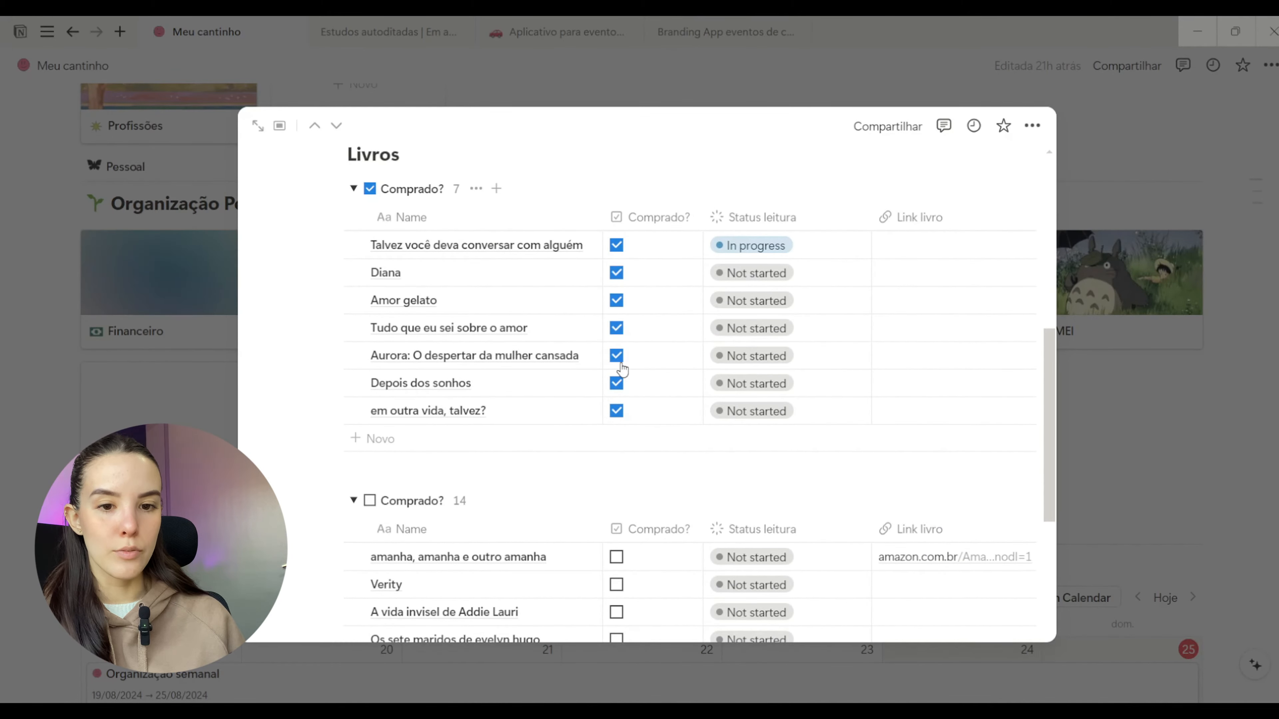
scroll(622, 369, up, 4)
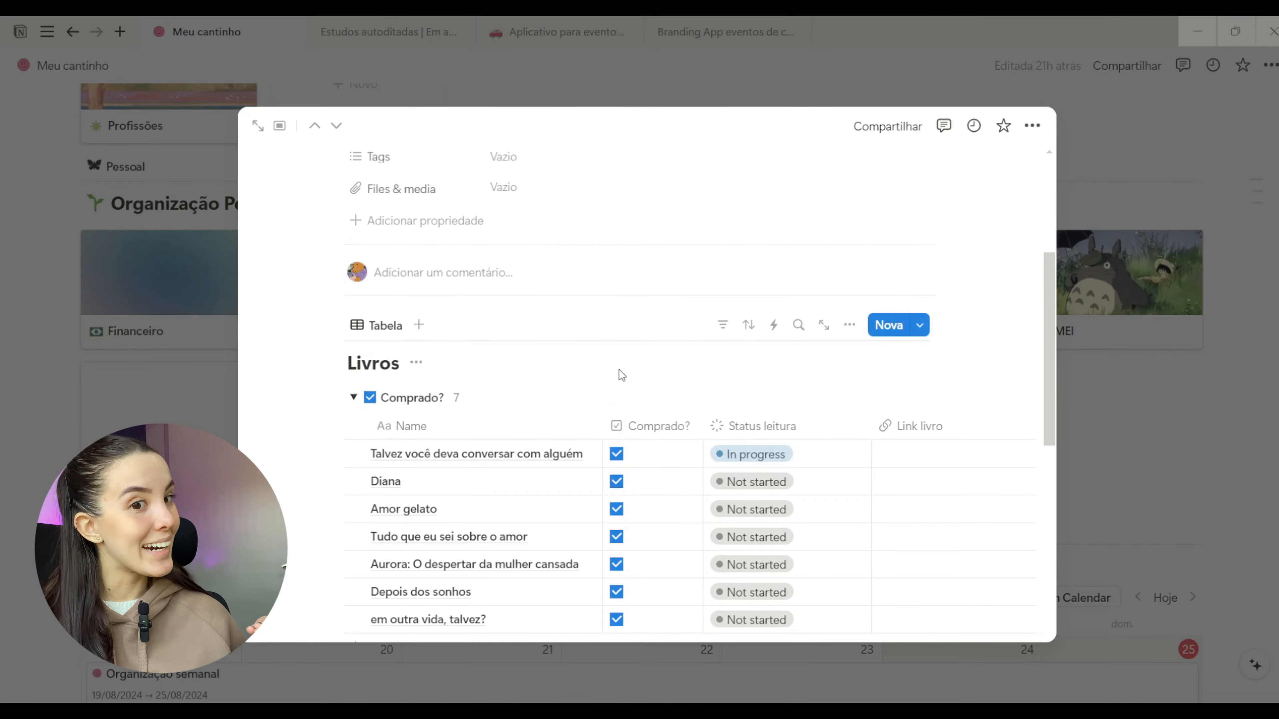
scroll(621, 375, down, 5)
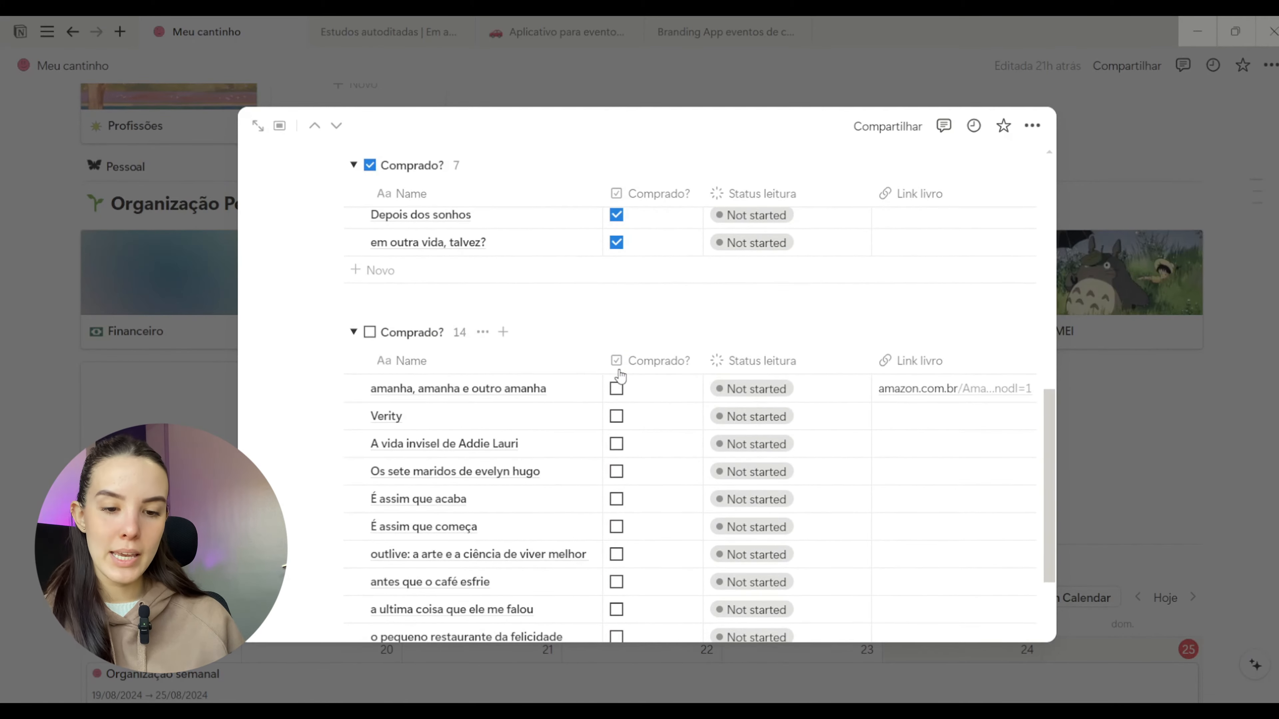
scroll(620, 376, down, 4)
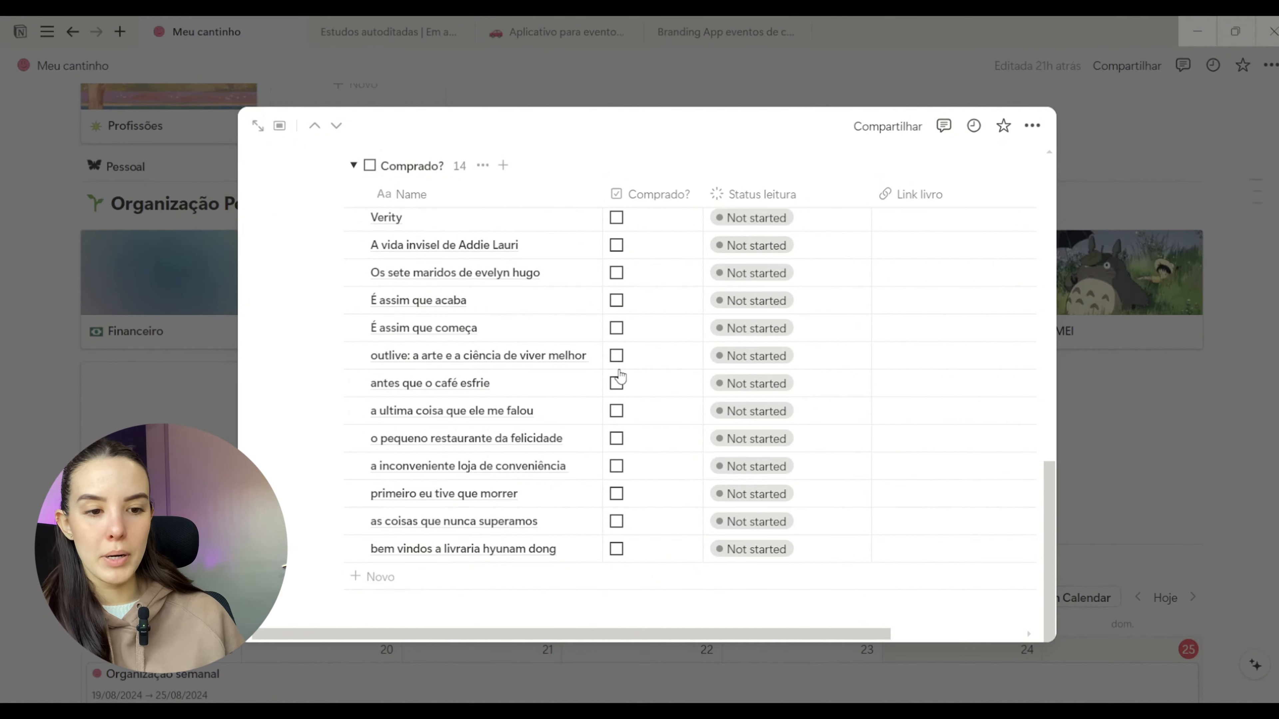
scroll(621, 377, up, 8)
scroll(621, 377, down, 7)
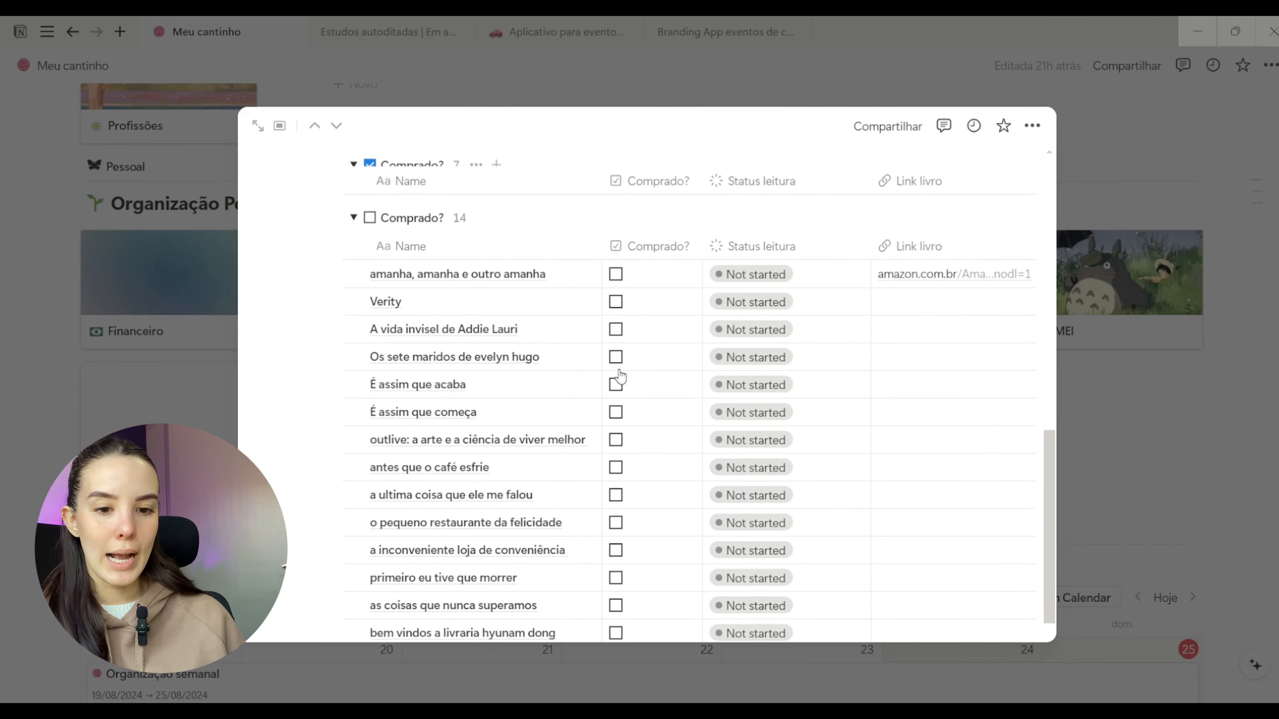
scroll(619, 377, down, 1)
scroll(615, 373, up, 7)
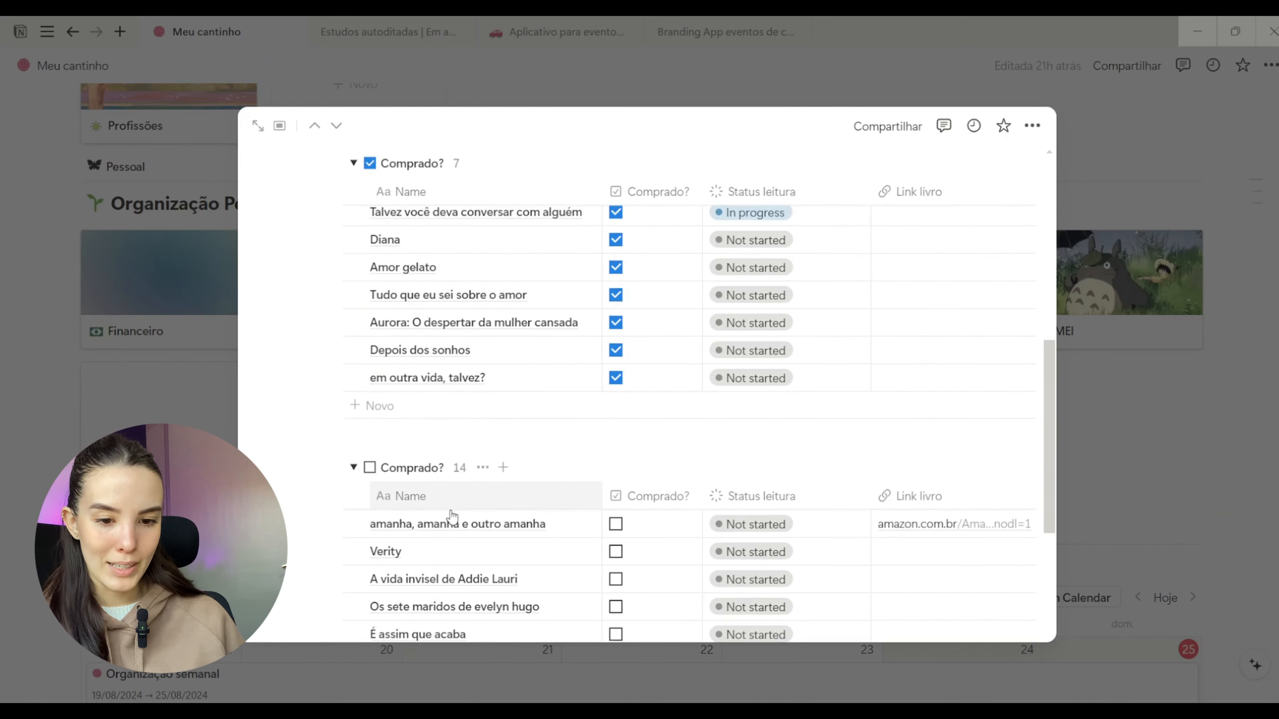
scroll(451, 515, down, 6)
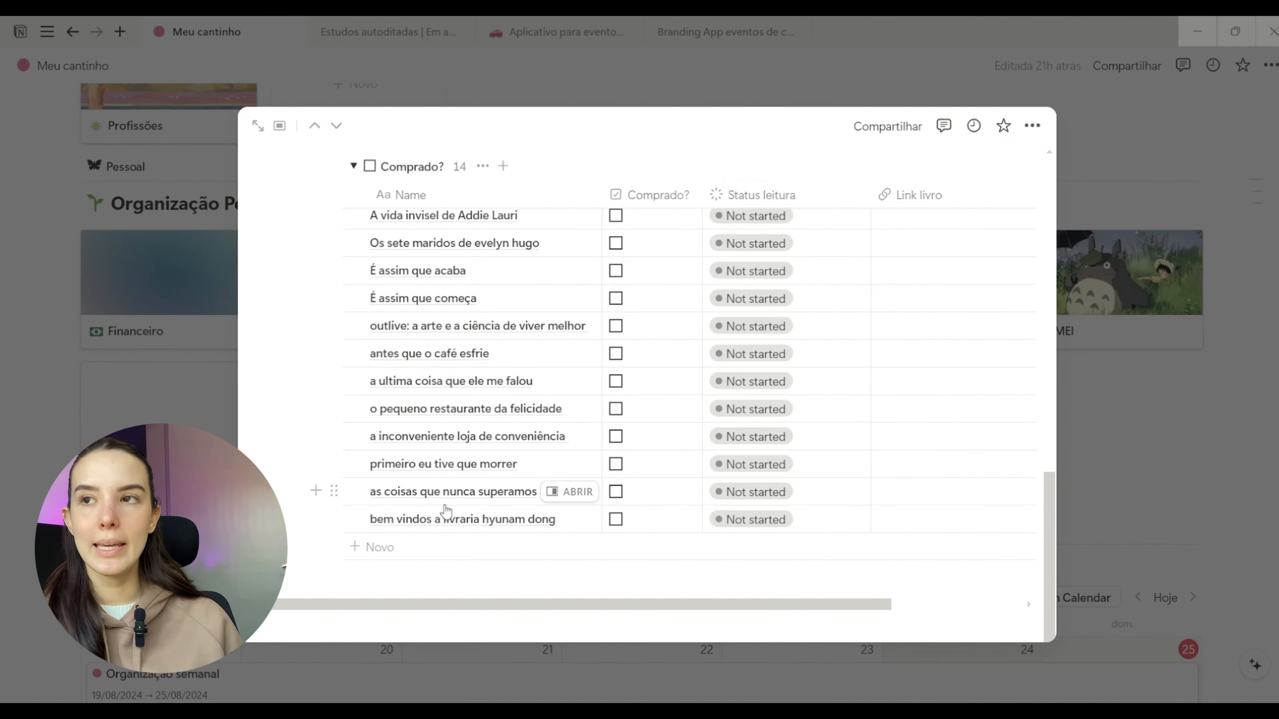
click(1110, 463)
Preview the "Templates" page from the Organização Pessoal gallery and look through its contents.
scroll(1111, 463, up, 1)
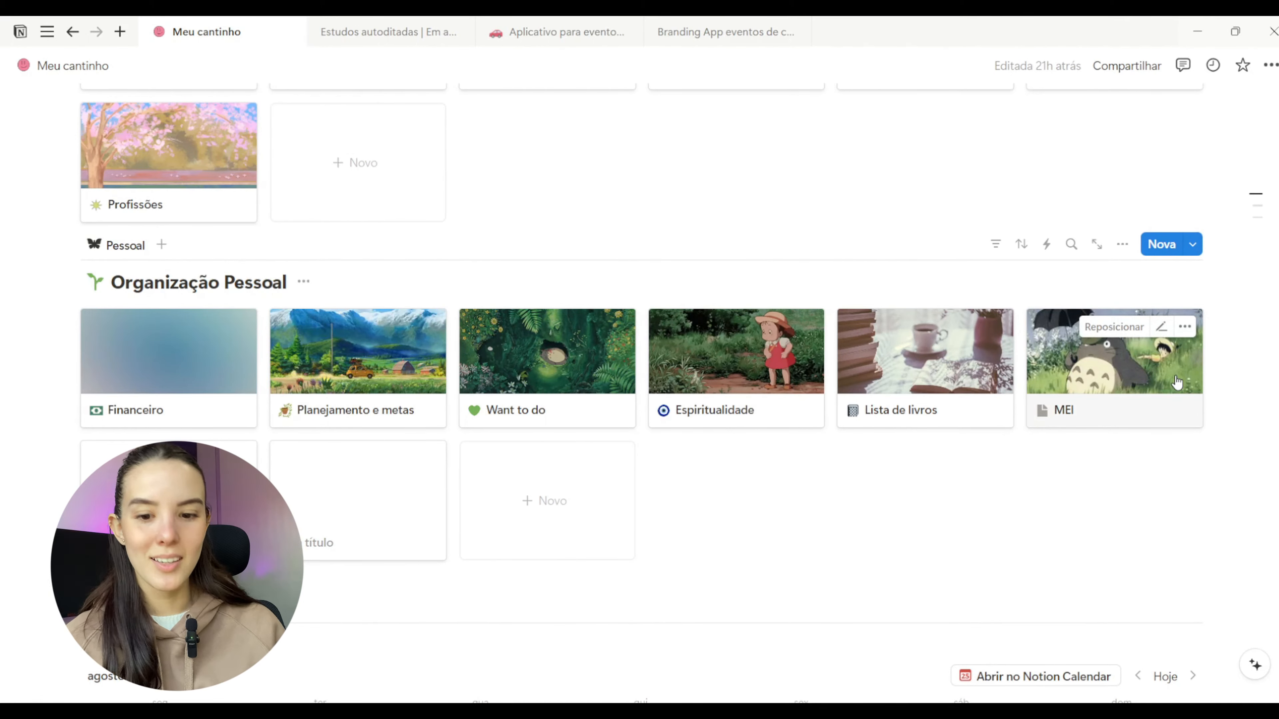
click(176, 504)
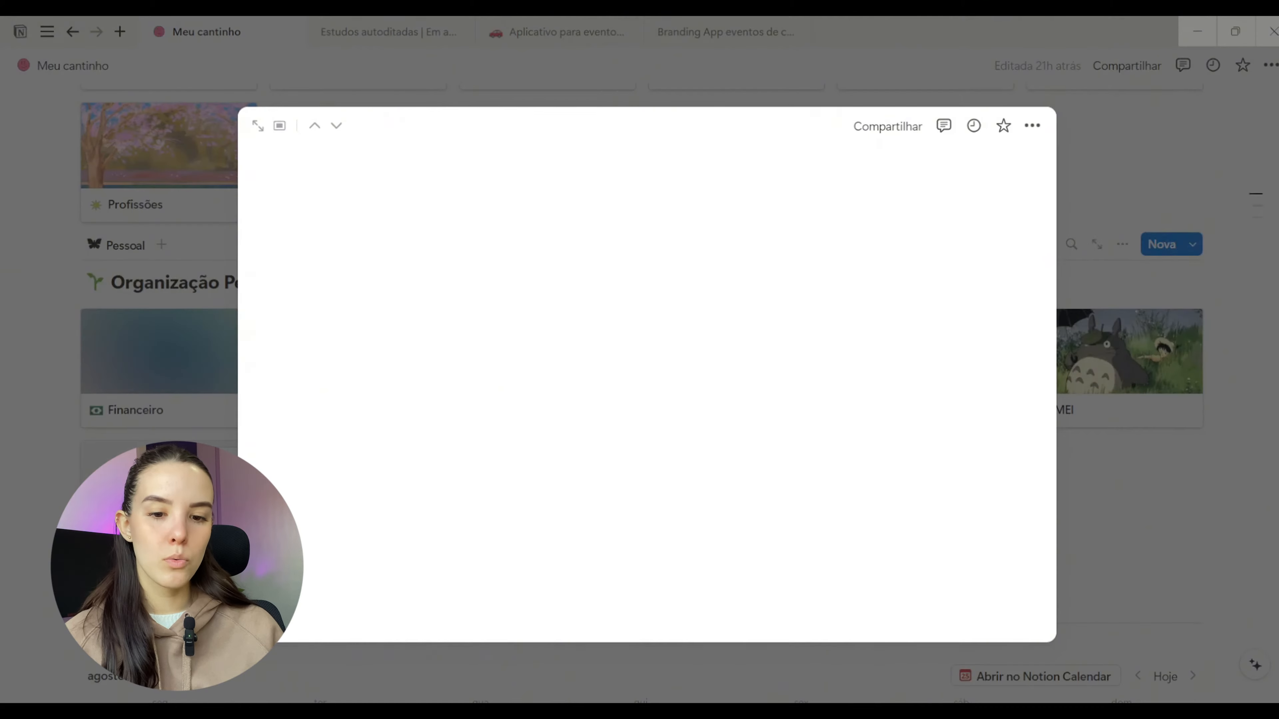
scroll(542, 380, down, 4)
click(512, 481)
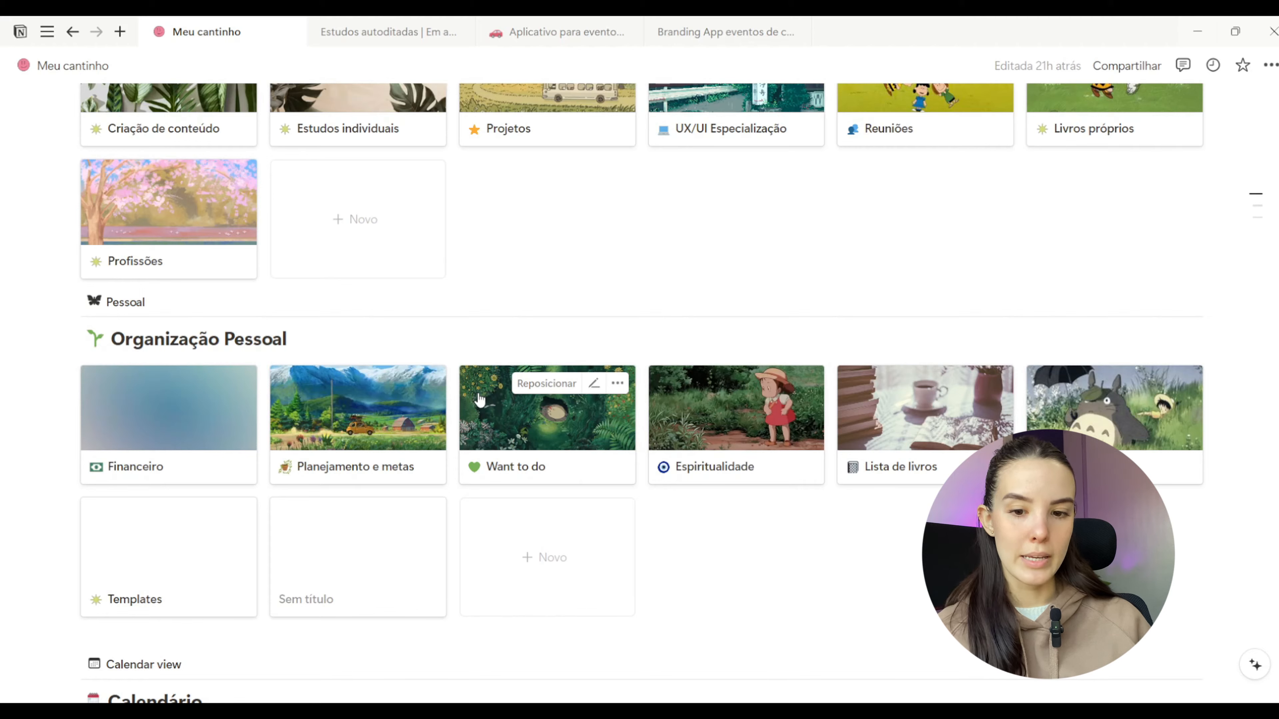
Preview the "Financeiro" page, open its "Lista de compras" subpage and look over the Não comprado table.
click(152, 447)
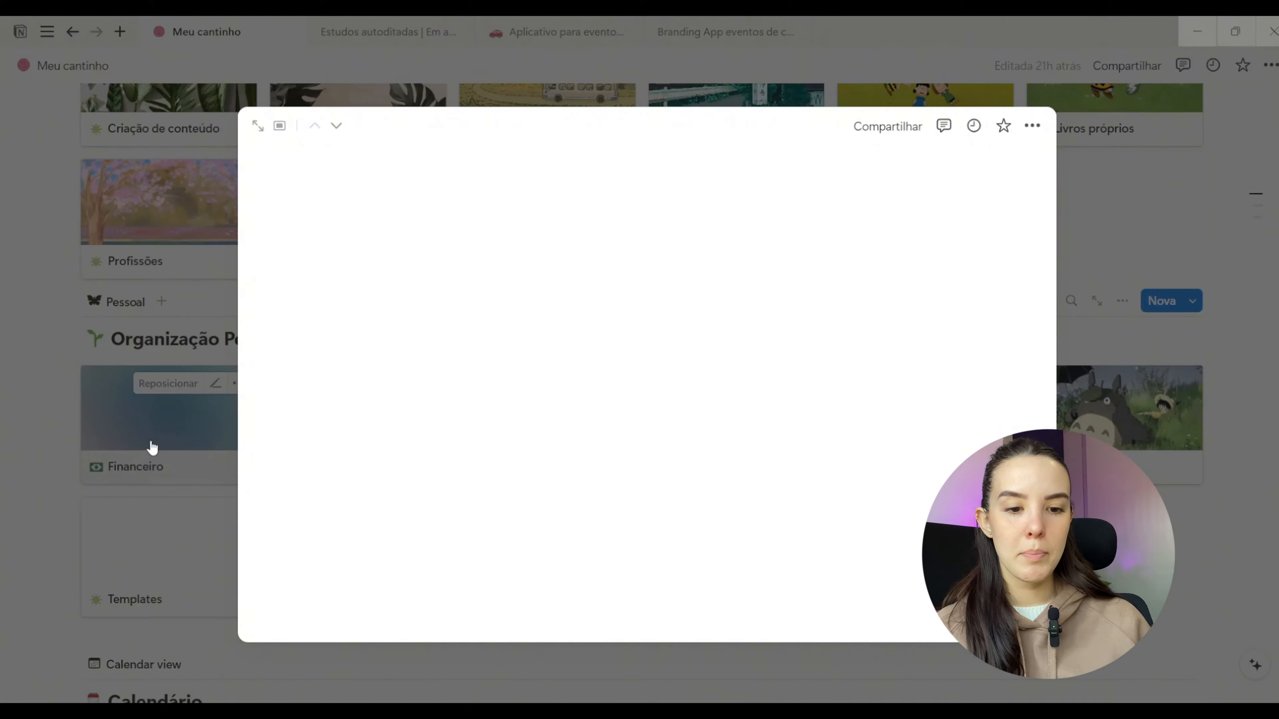
scroll(504, 353, down, 3)
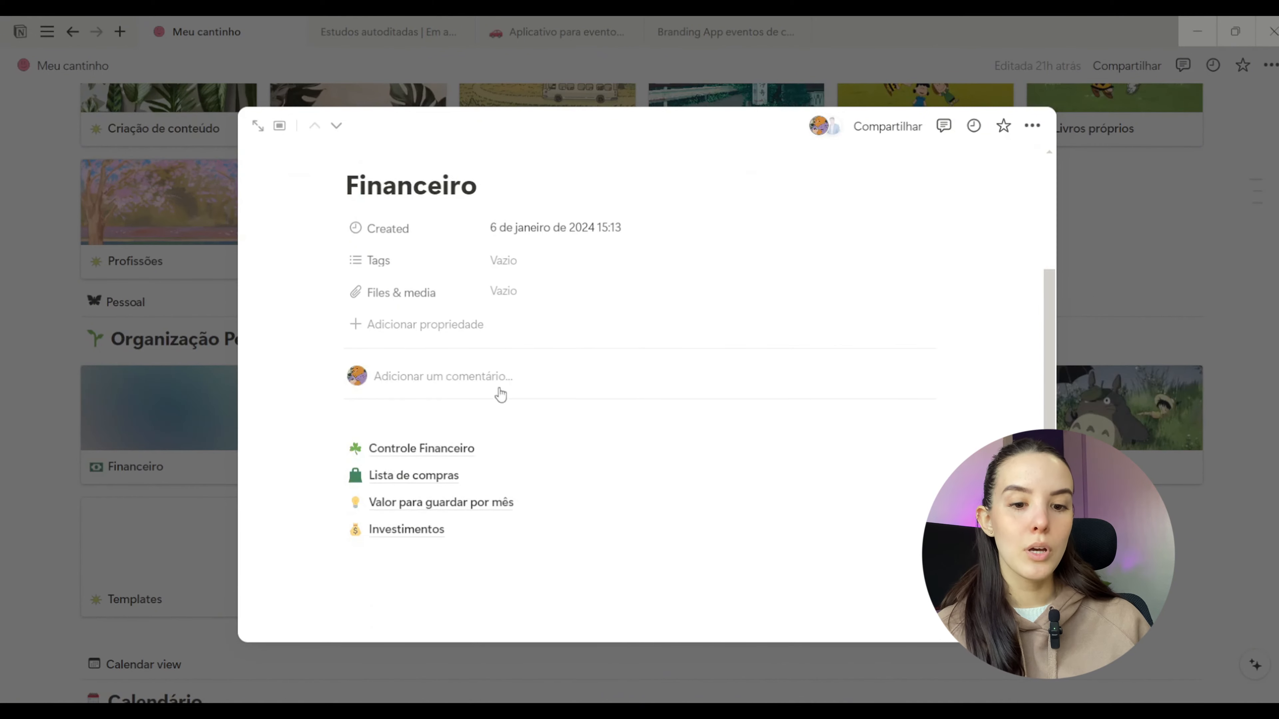
click(469, 478)
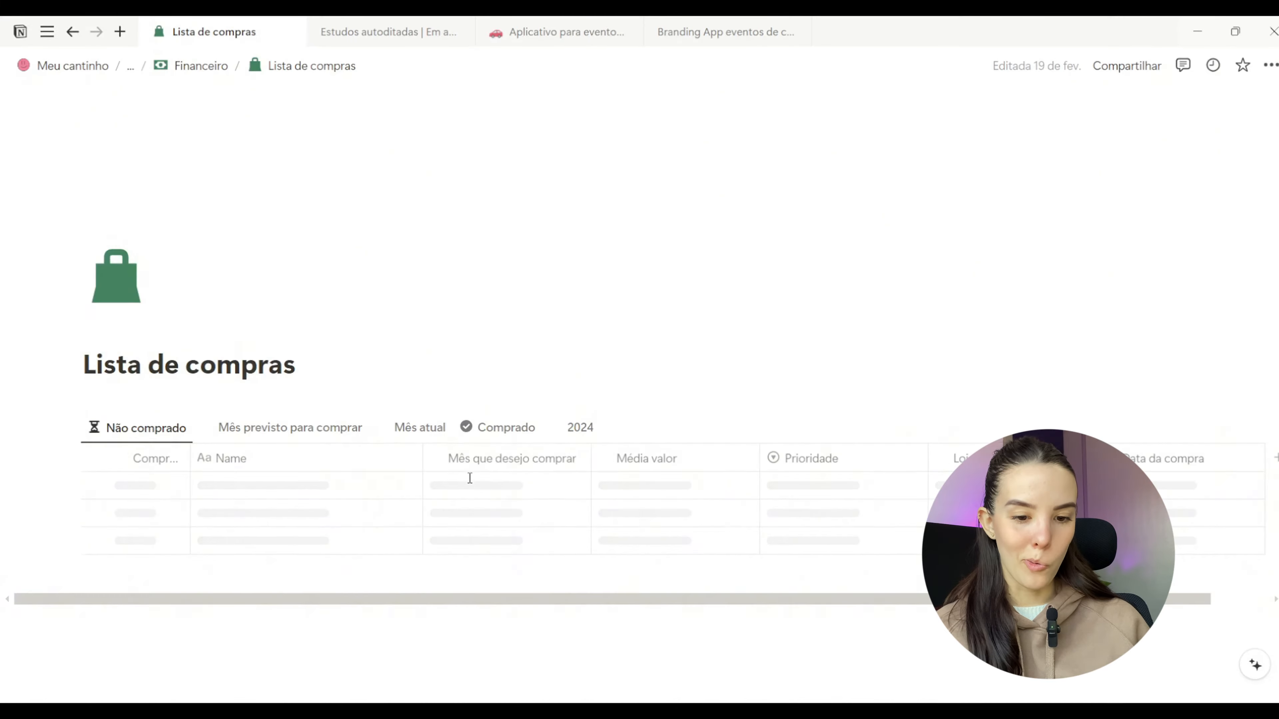
scroll(586, 458, down, 4)
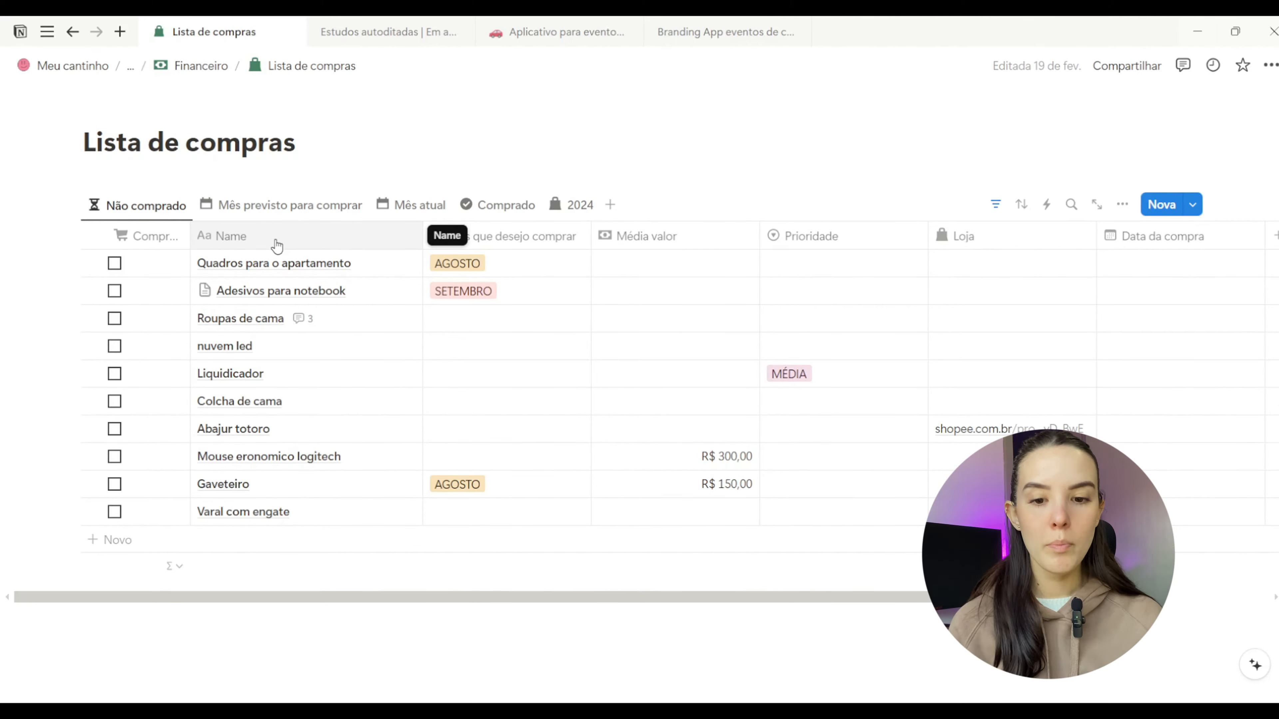
Show the Mês previsto para comprar view of the shopping list, then switch back to Não comprado and review its items.
click(298, 206)
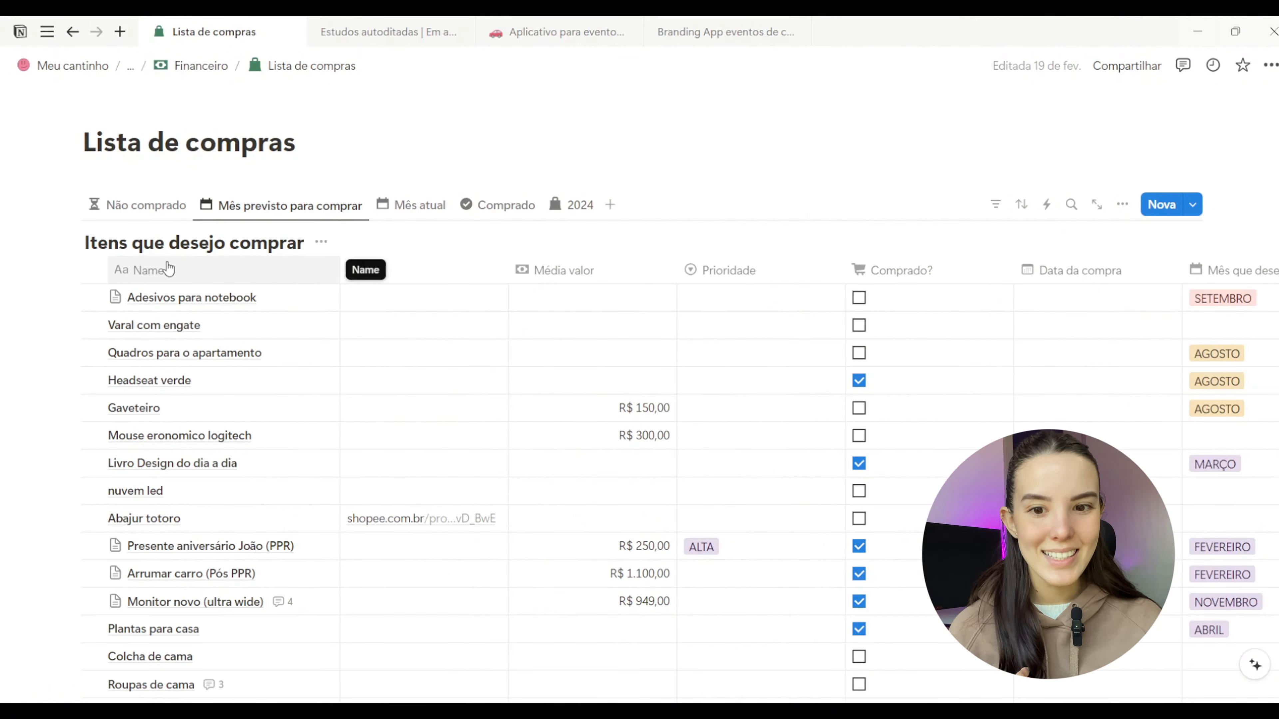
click(126, 205)
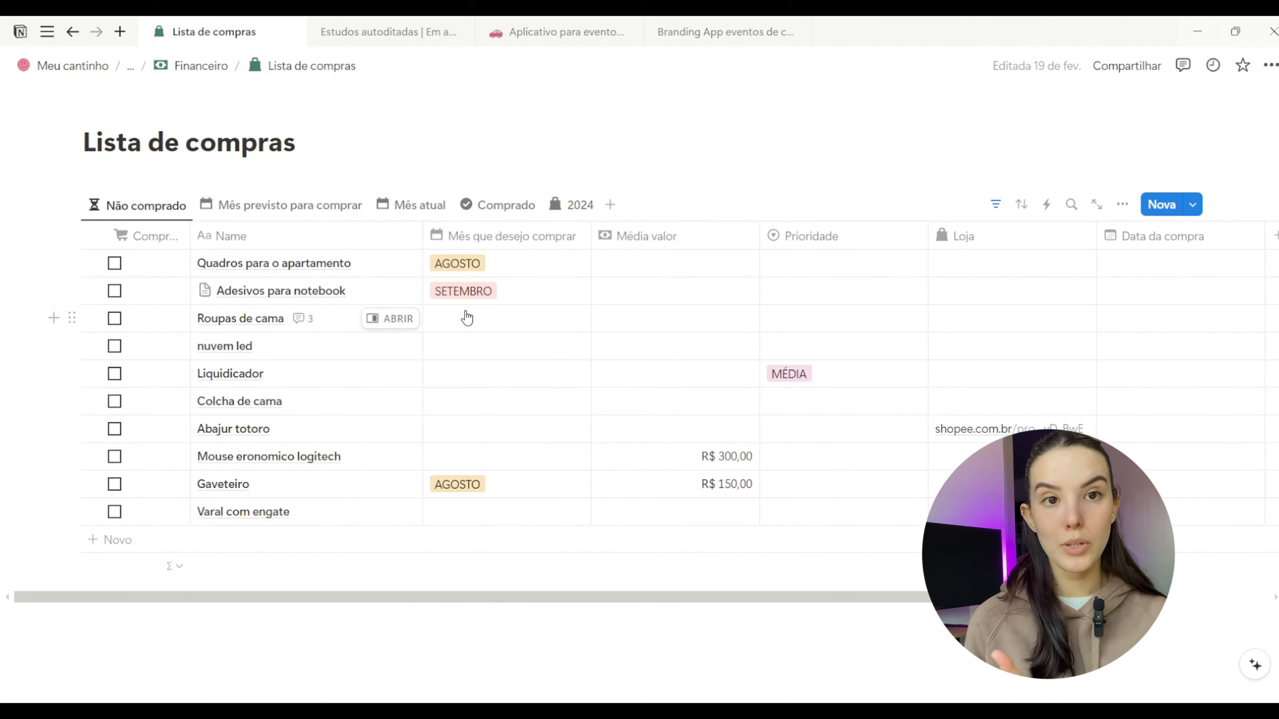
scroll(348, 366, down, 3)
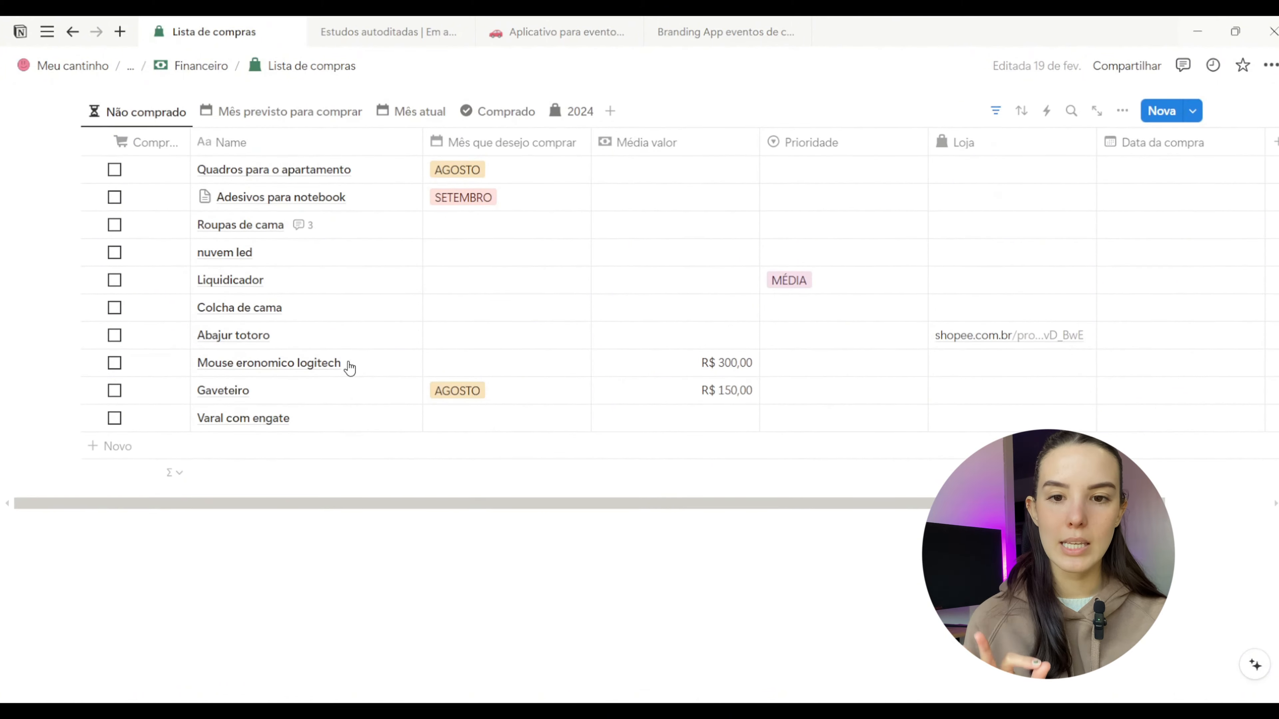
scroll(350, 369, up, 6)
scroll(350, 368, down, 5)
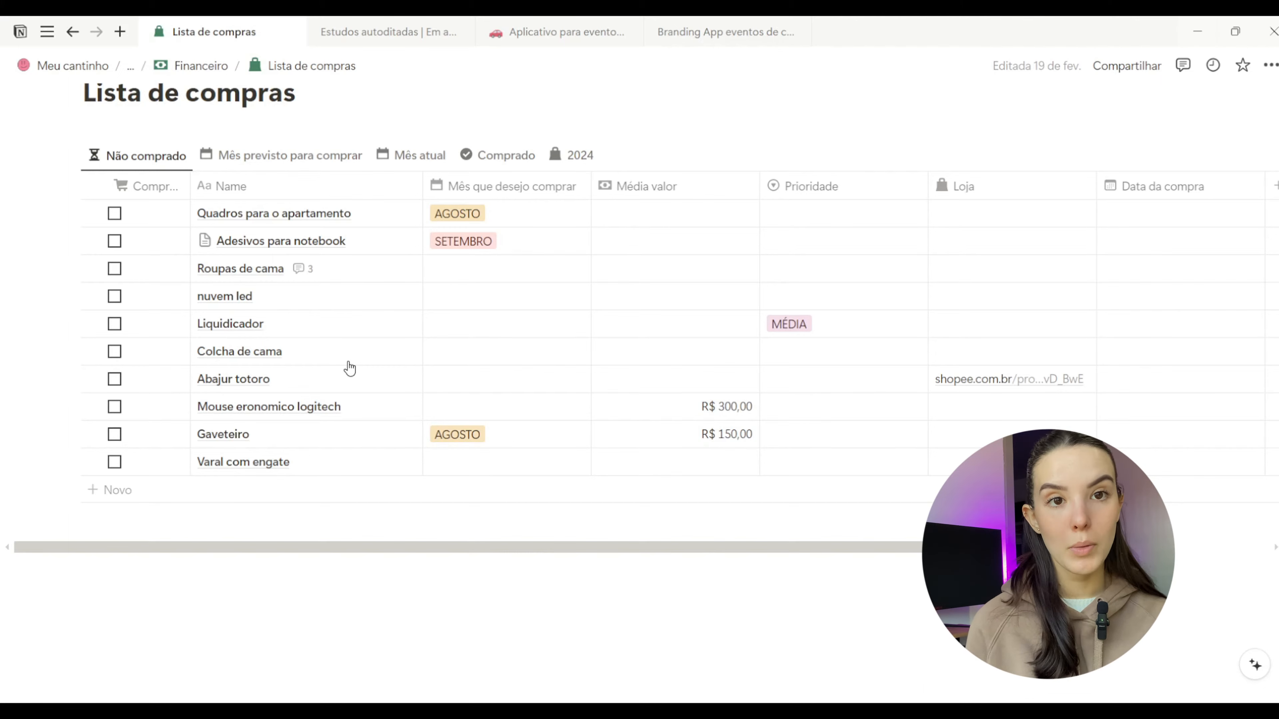
scroll(350, 369, up, 1)
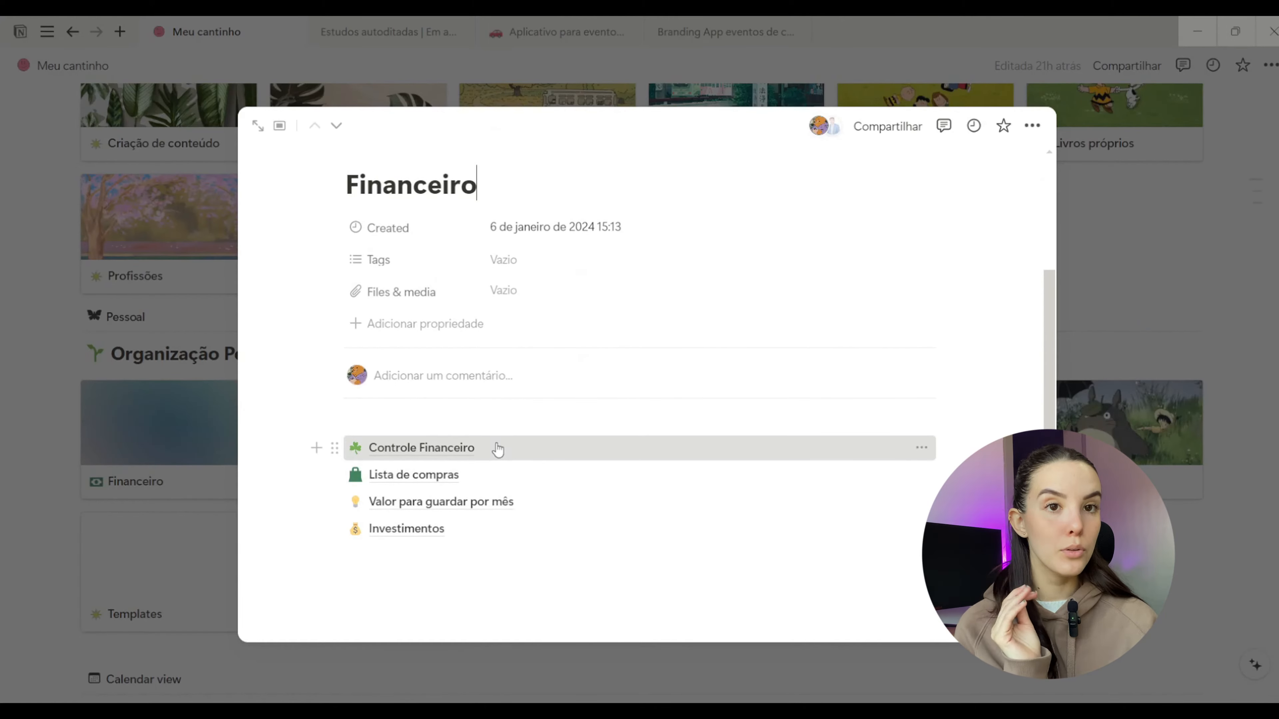
Open the "Controle Financeiro" page from Financeiro and examine the Setembro view's GANHO, GASTO and POUPANÇA groups.
click(498, 448)
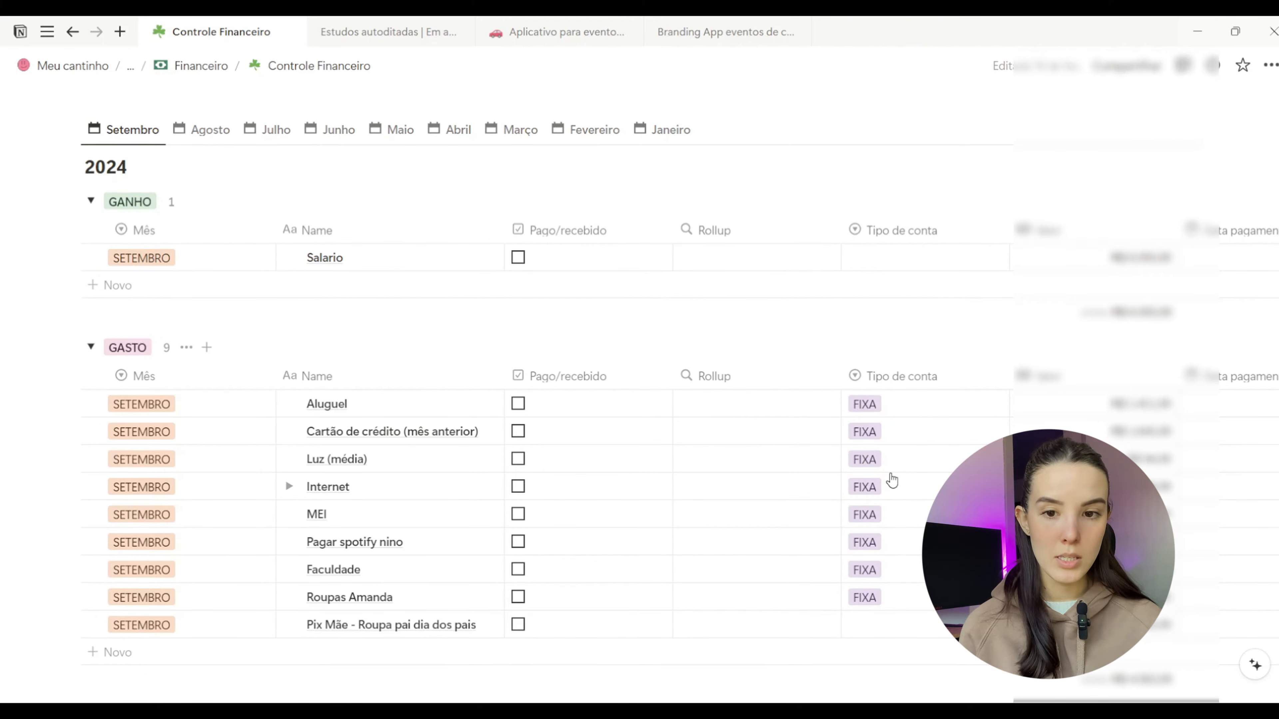
scroll(892, 481, down, 2)
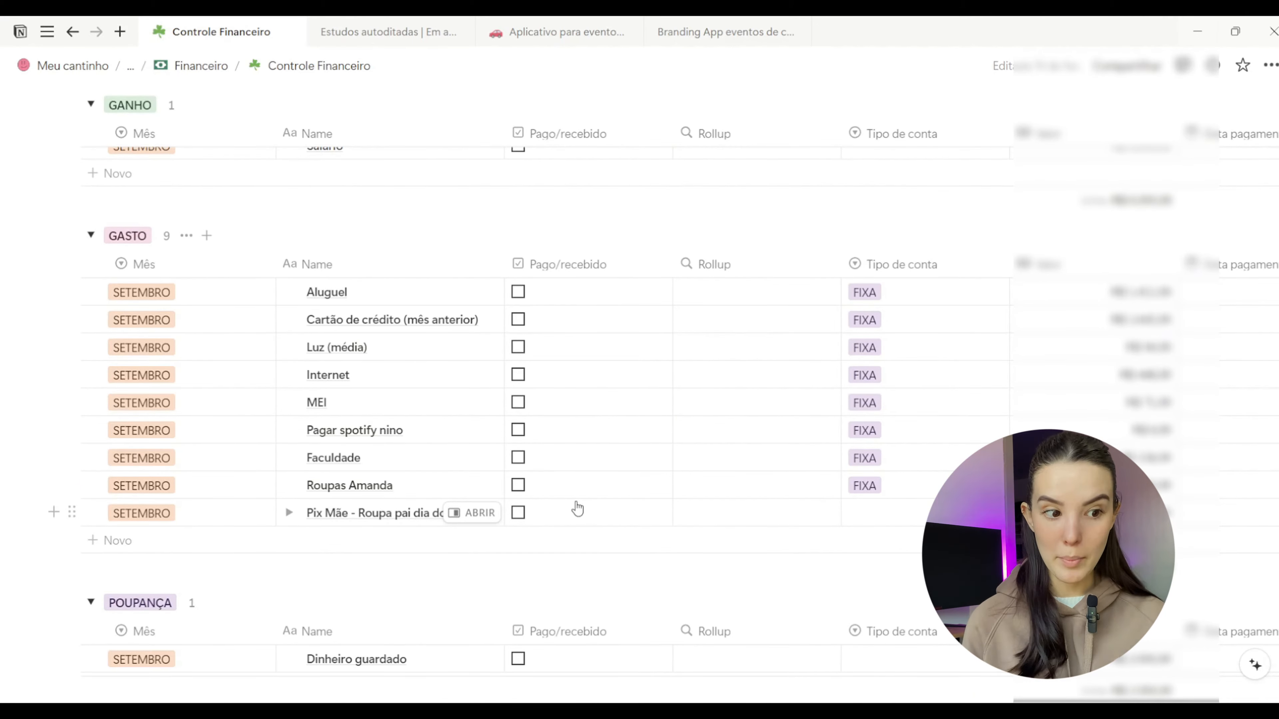
scroll(577, 509, up, 3)
scroll(578, 509, down, 2)
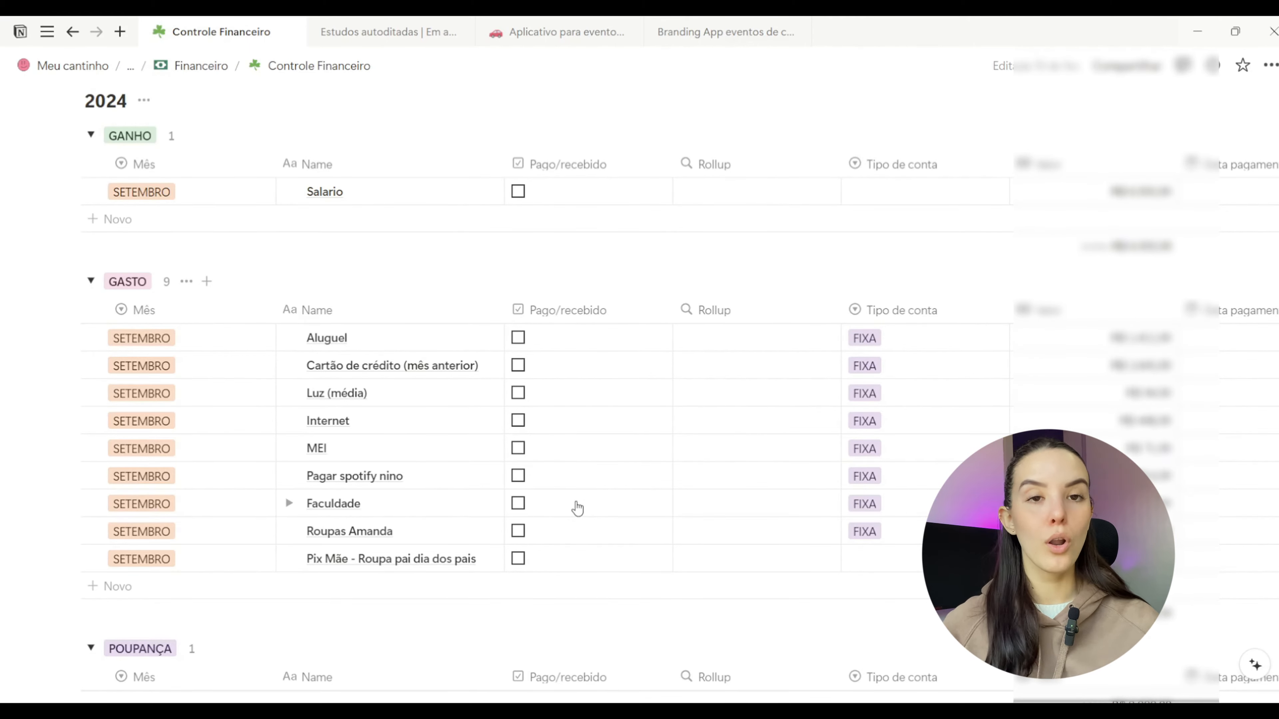
scroll(605, 420, down, 5)
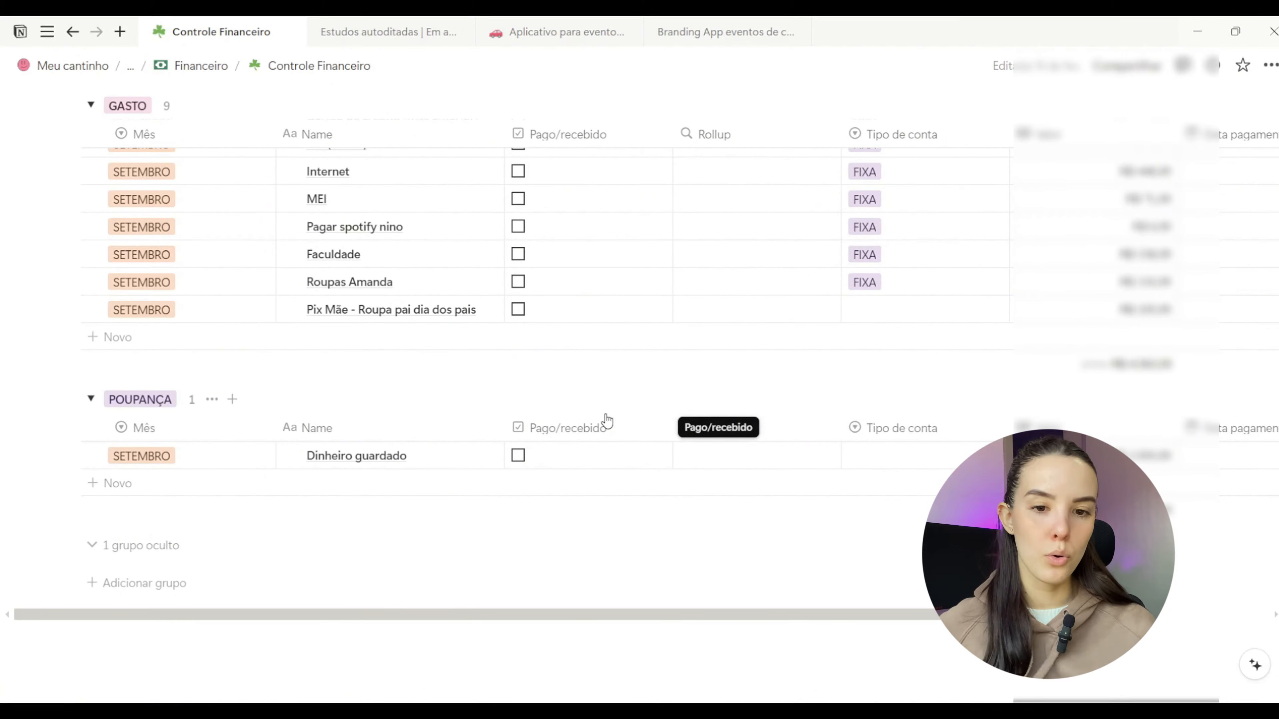
Preview the "Planejamento e metas" page from the Organização Pessoal gallery and examine its Metas progress table.
scroll(607, 421, up, 5)
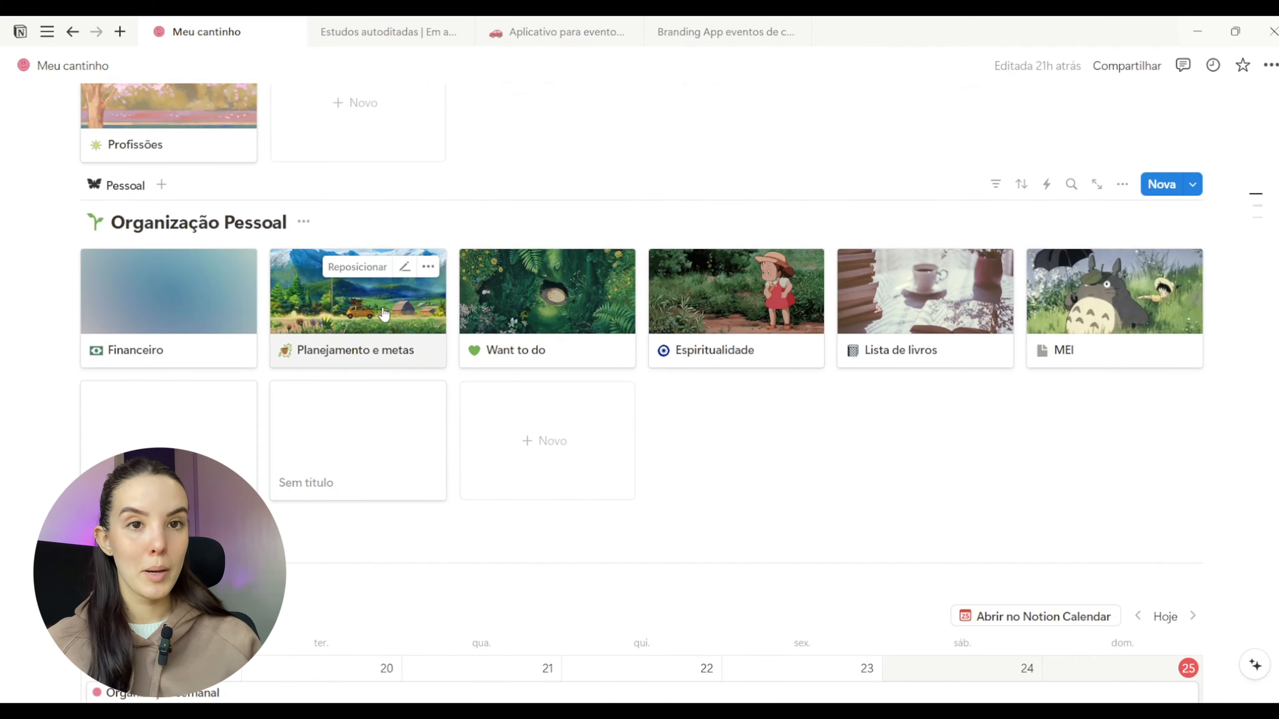
click(384, 314)
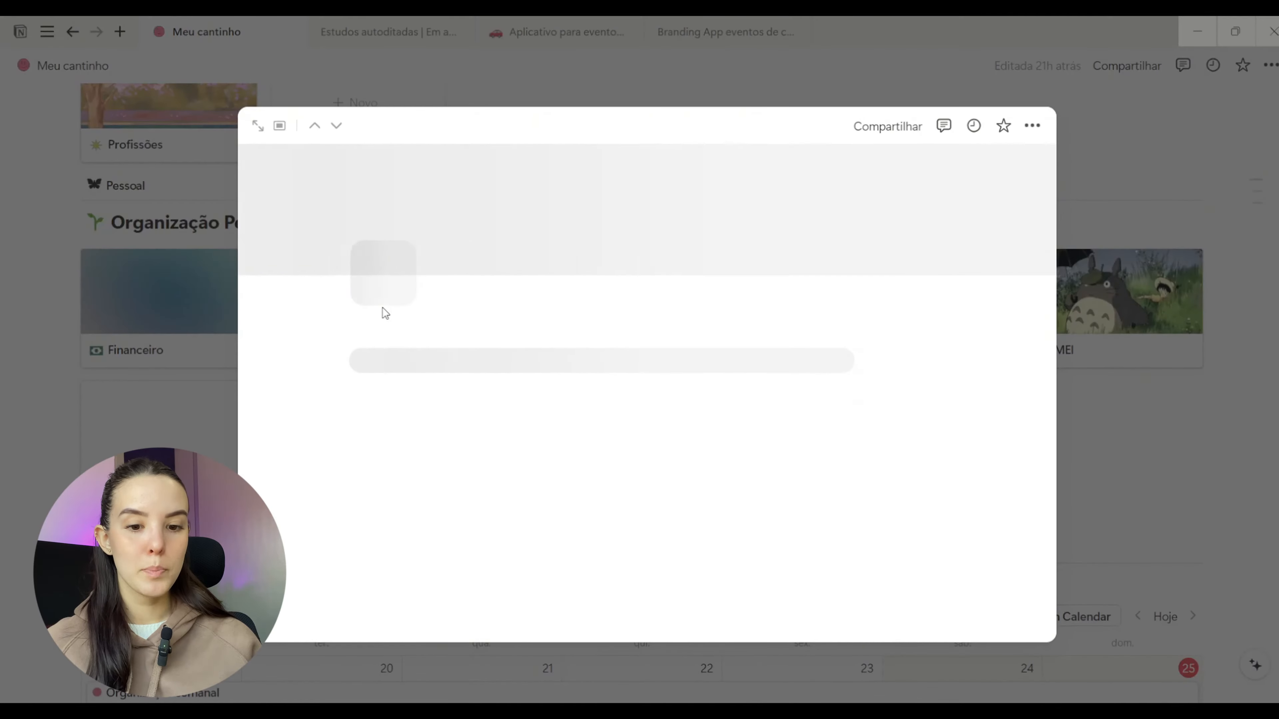
scroll(385, 313, down, 6)
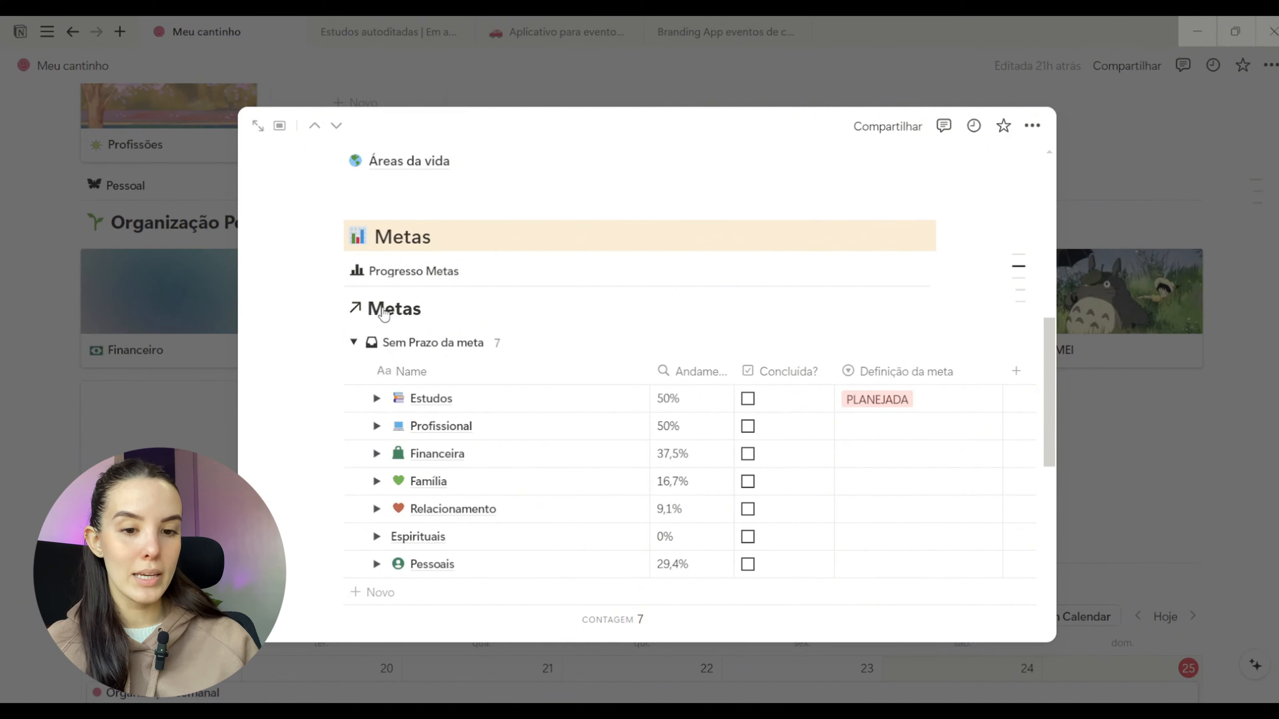
scroll(450, 484, down, 2)
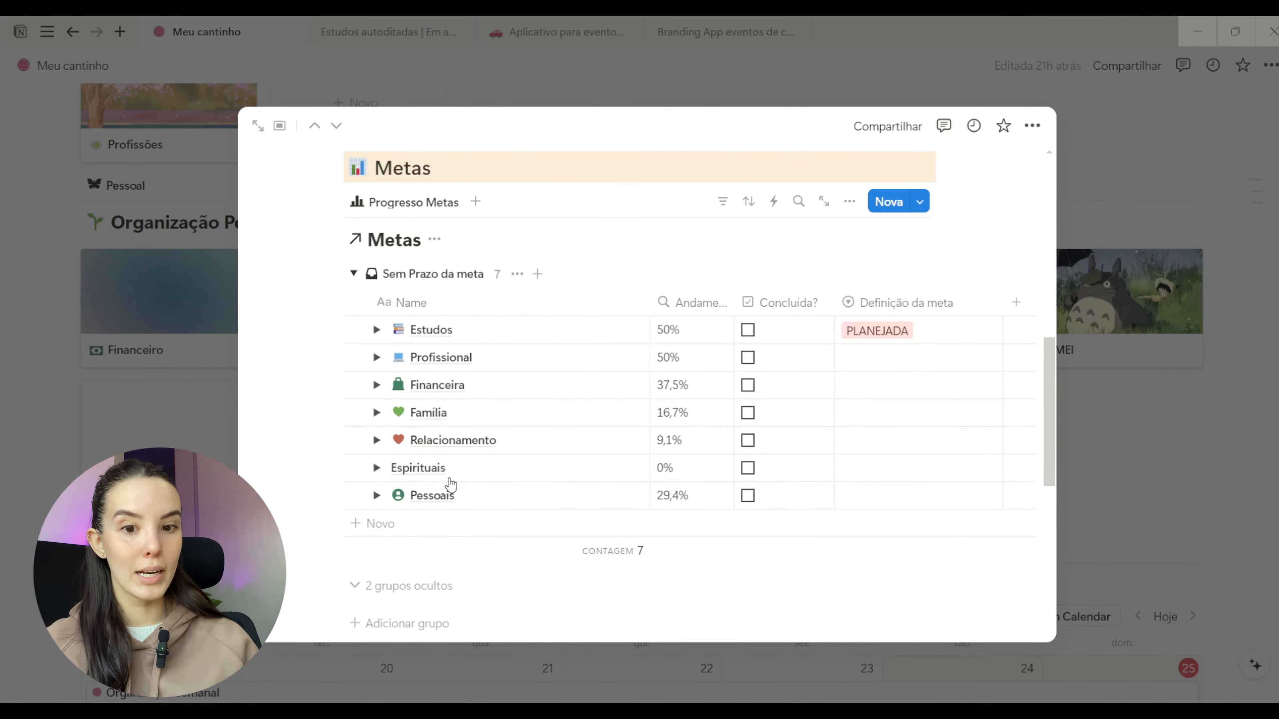
key(Escape)
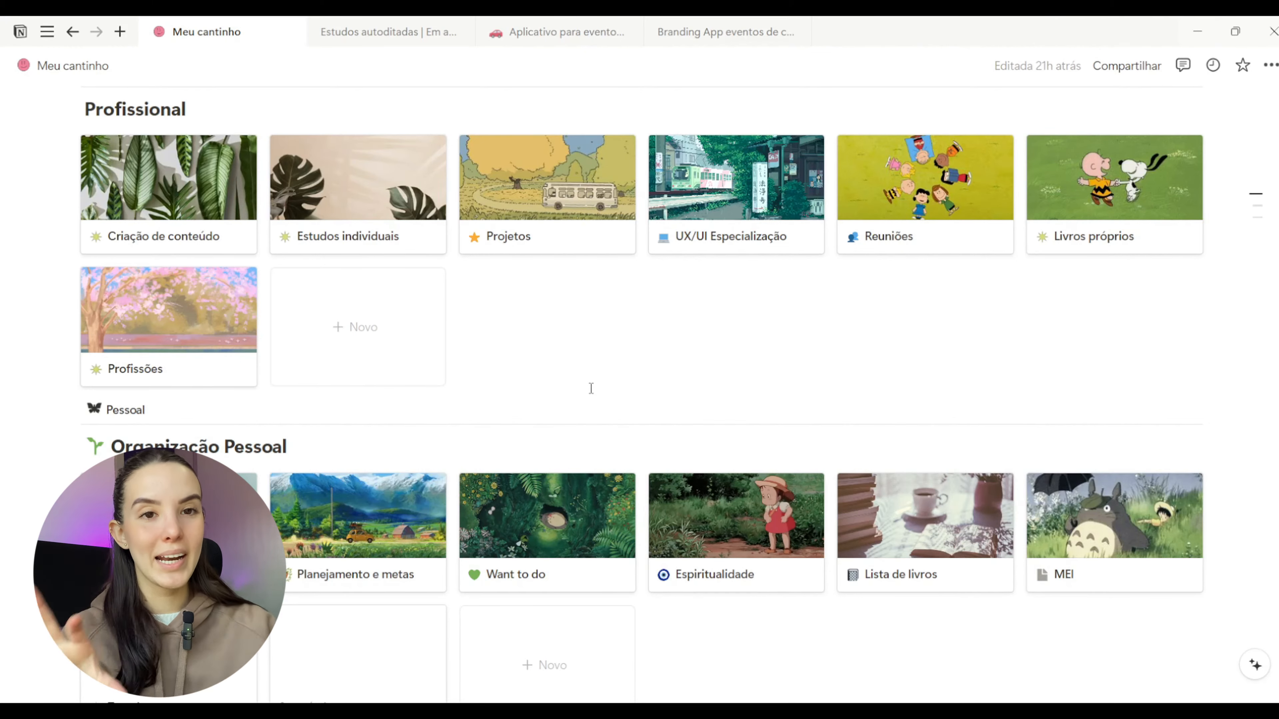
Open the "Faculdade" page and look over its Conteúdos links, Pendências list and Calendário.
scroll(591, 389, up, 5)
click(95, 378)
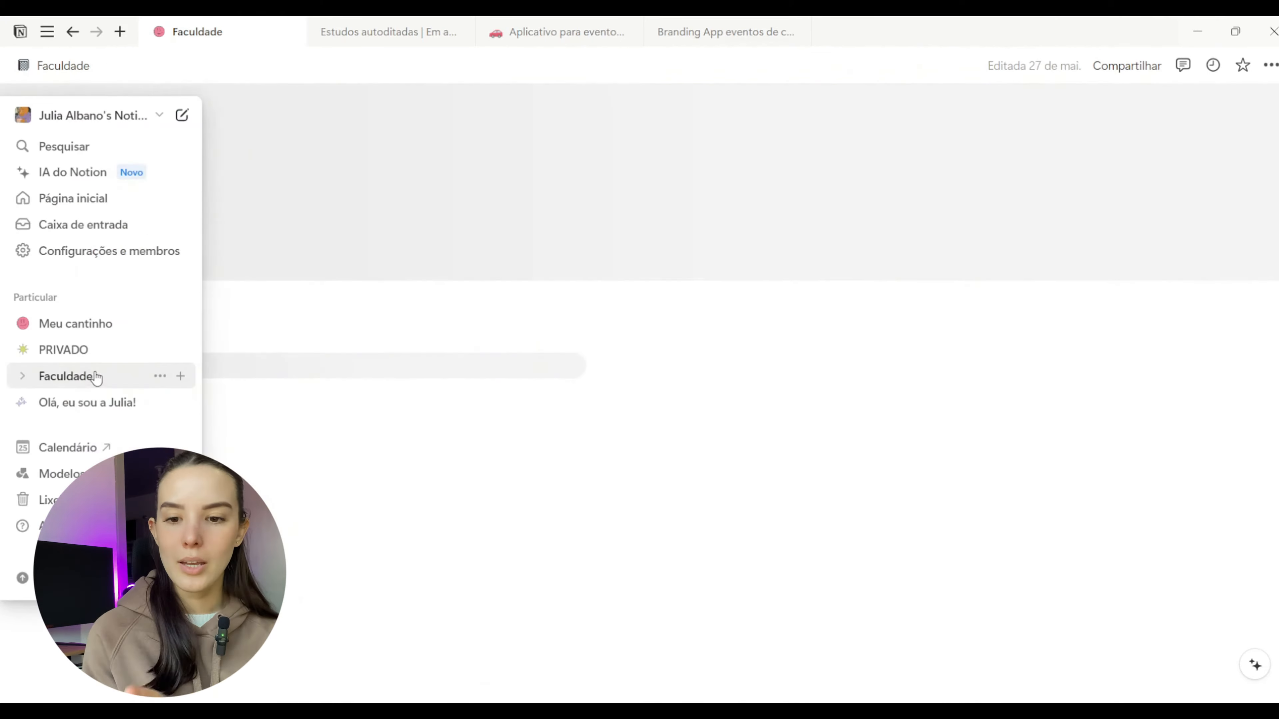
scroll(492, 523, down, 5)
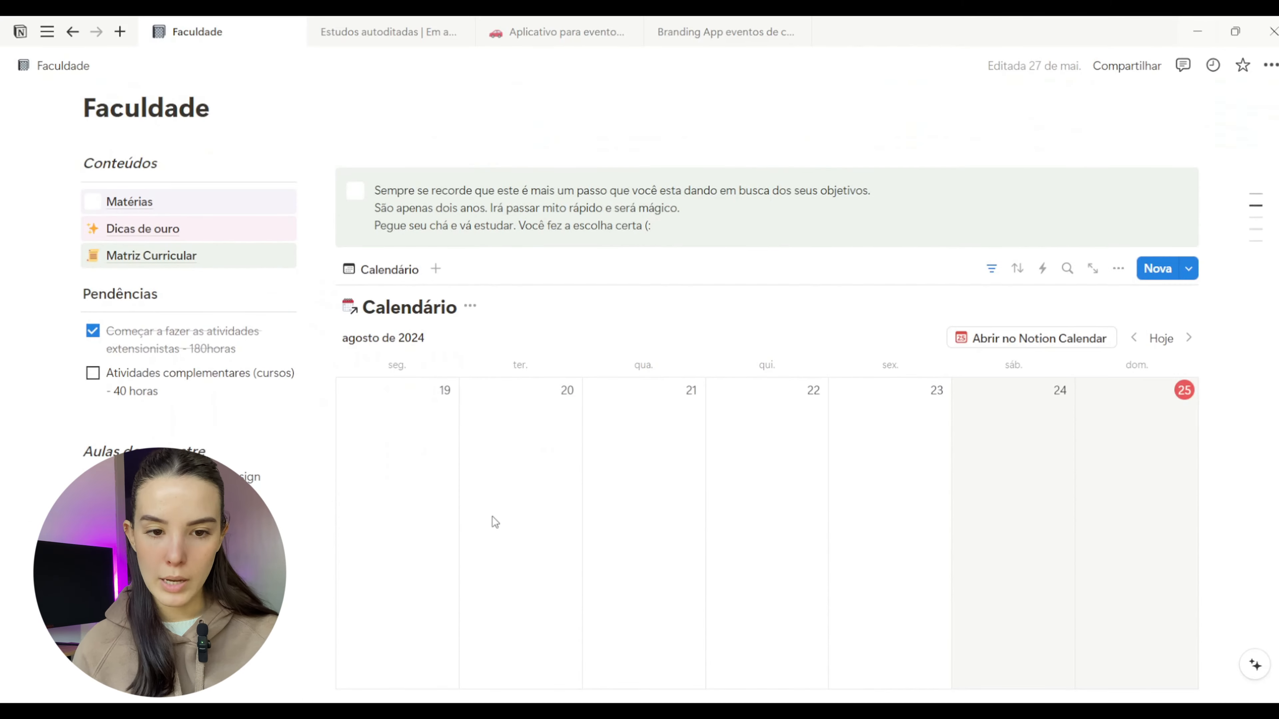
scroll(493, 519, down, 8)
scroll(493, 516, up, 12)
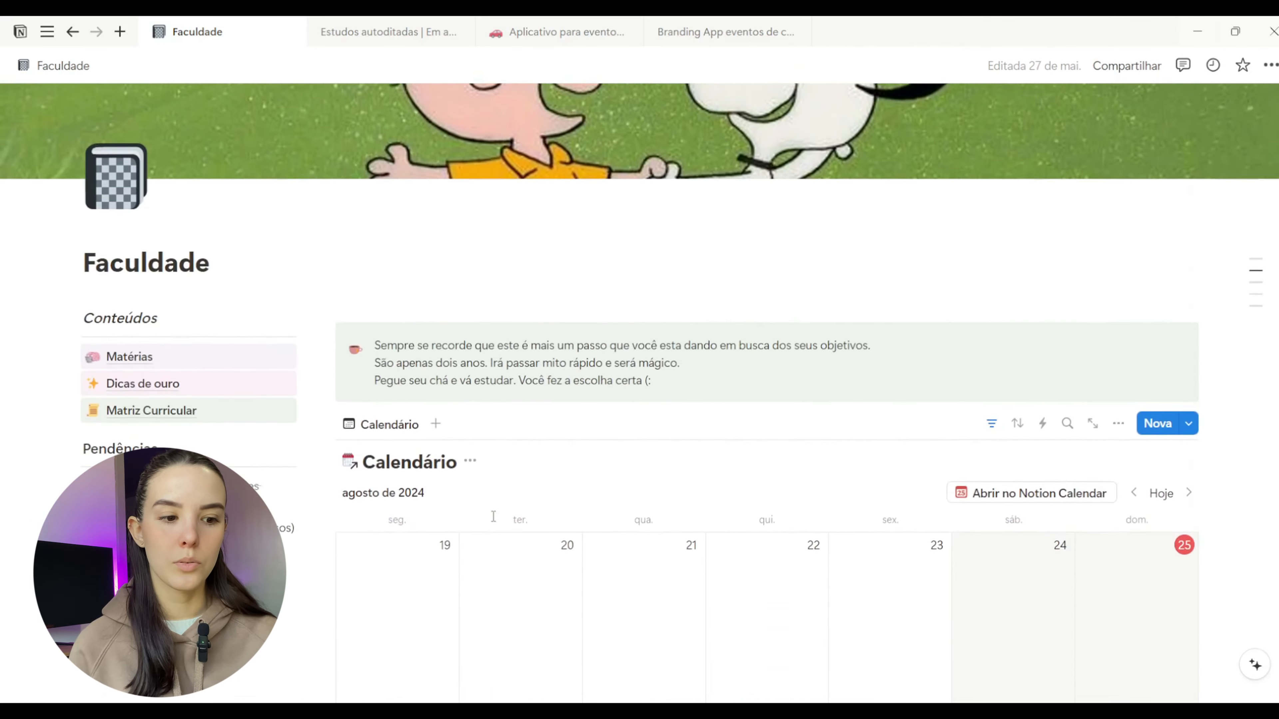
scroll(493, 517, up, 1)
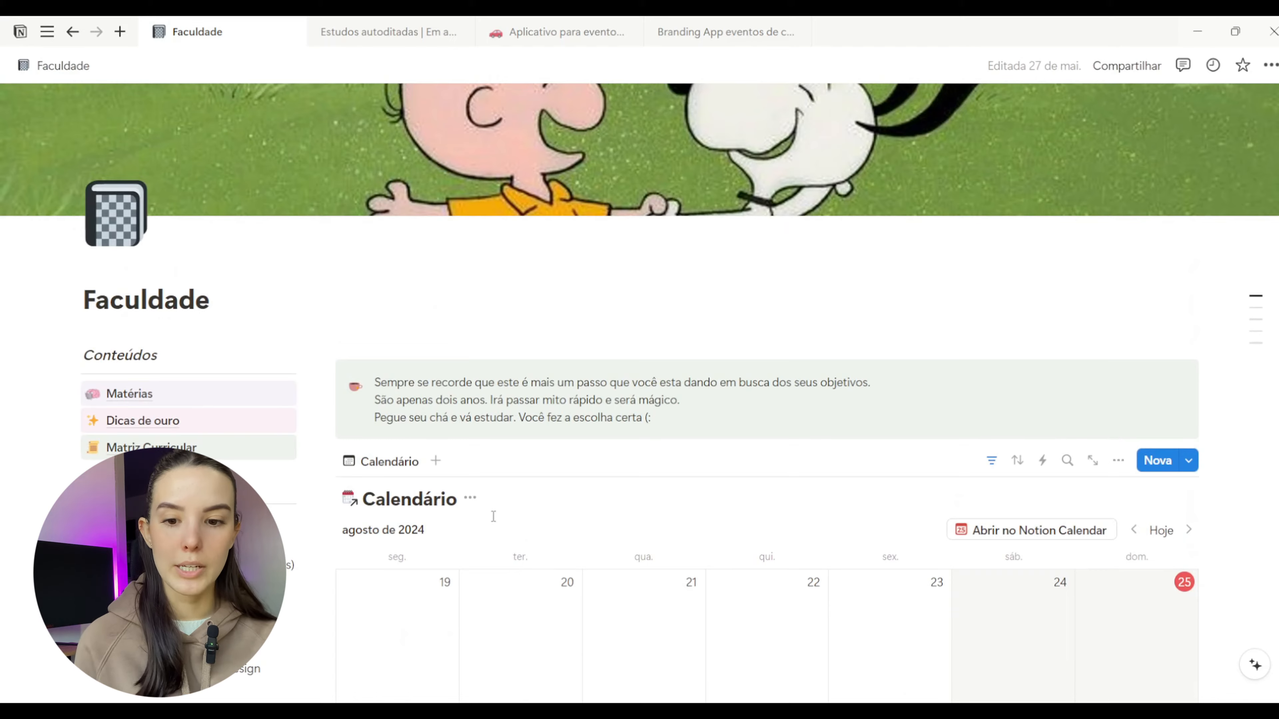
Open the "Matriz Curricular" subpage, look through its semester and summary tables, and return to the Faculdade page.
click(197, 448)
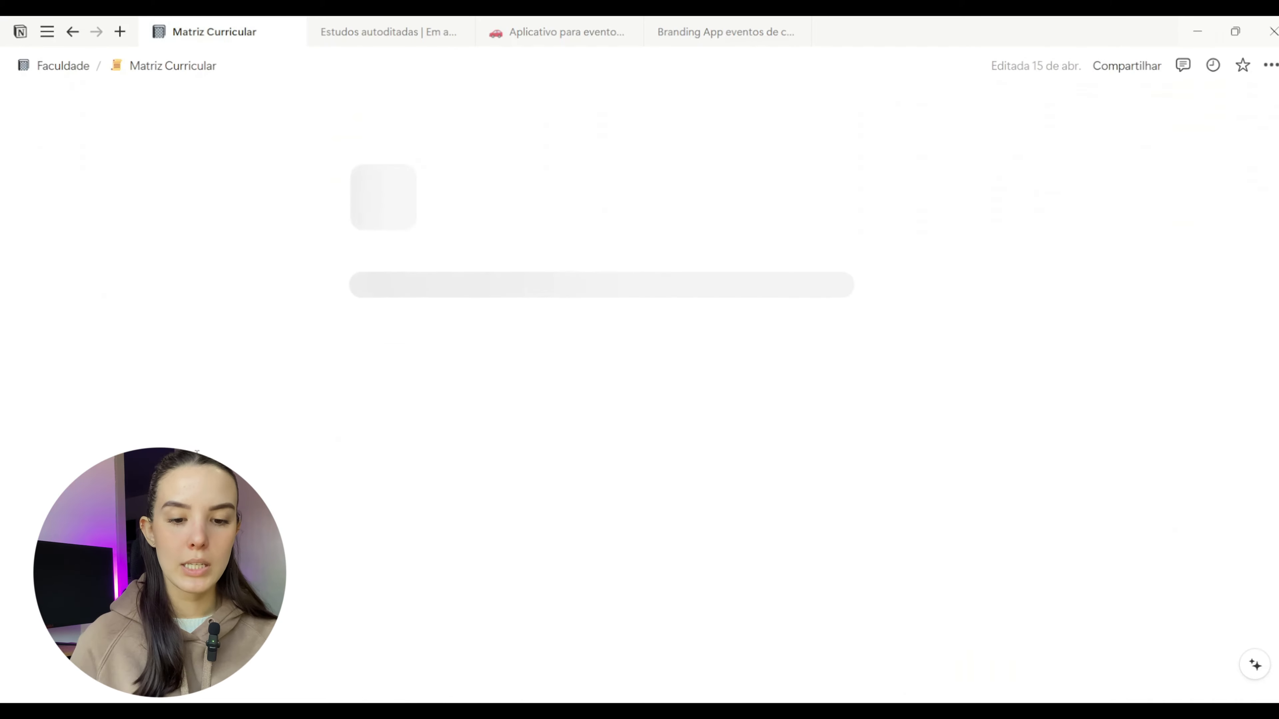
scroll(623, 373, down, 15)
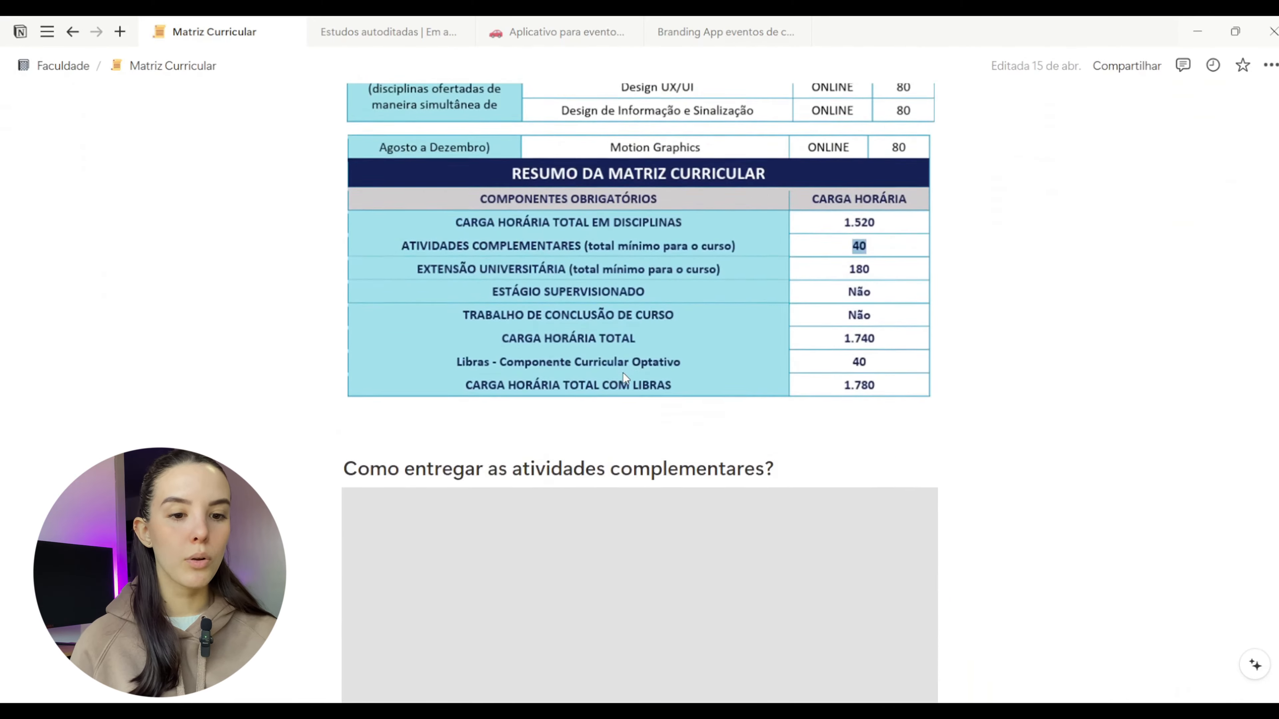
scroll(622, 373, up, 15)
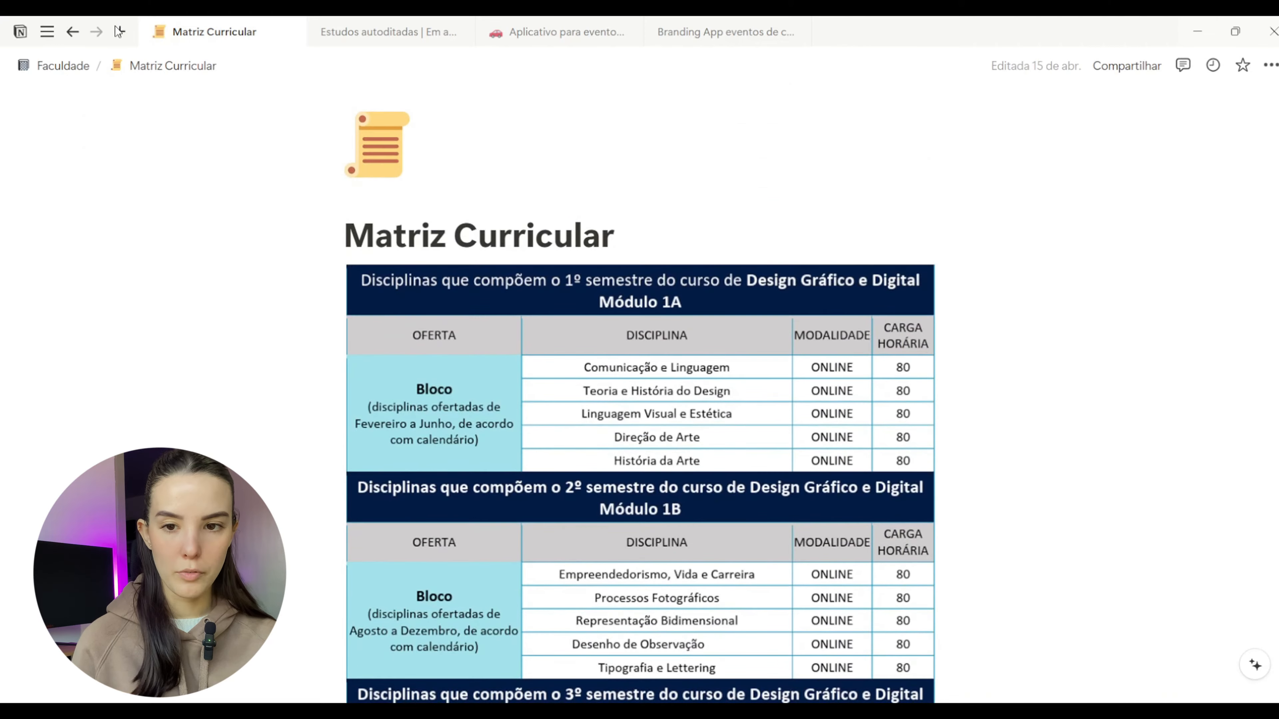
click(63, 66)
Examine the Entregas board under Atividades para entregar and the Matérias do semestre atual gallery on the Faculdade page.
scroll(499, 684, down, 15)
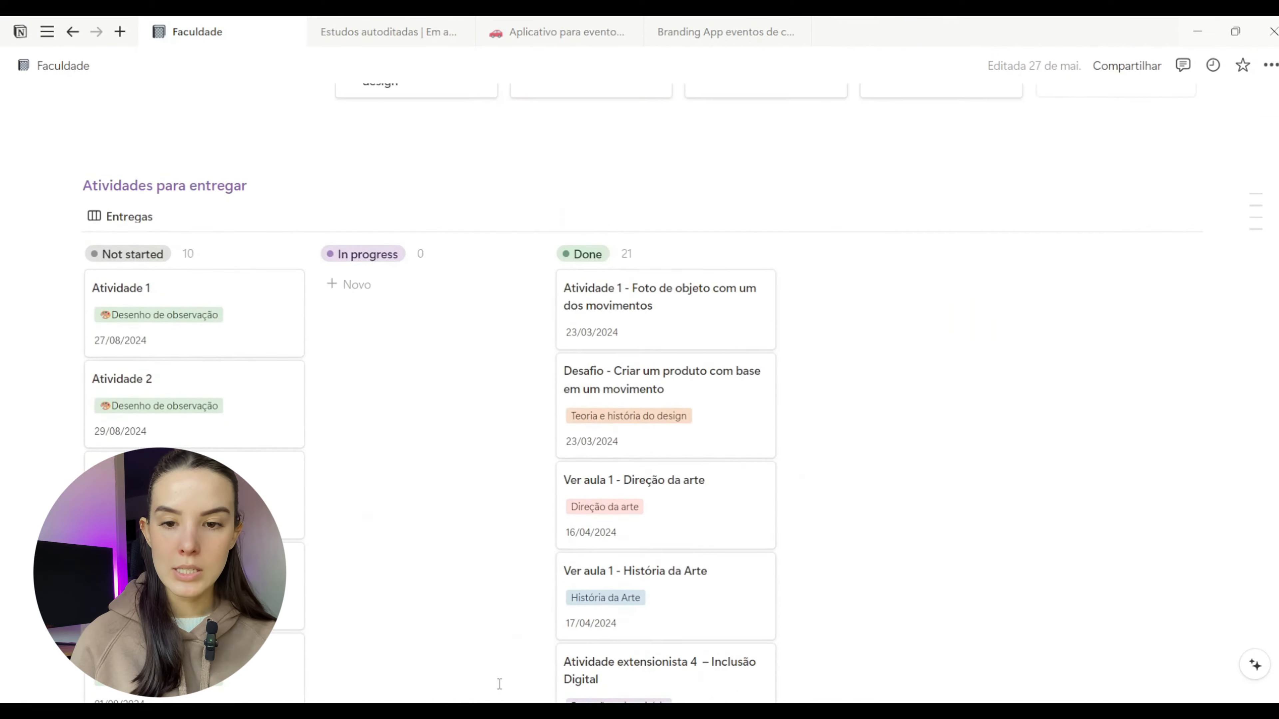
scroll(500, 685, right, 3)
scroll(499, 685, left, 3)
scroll(500, 685, down, 5)
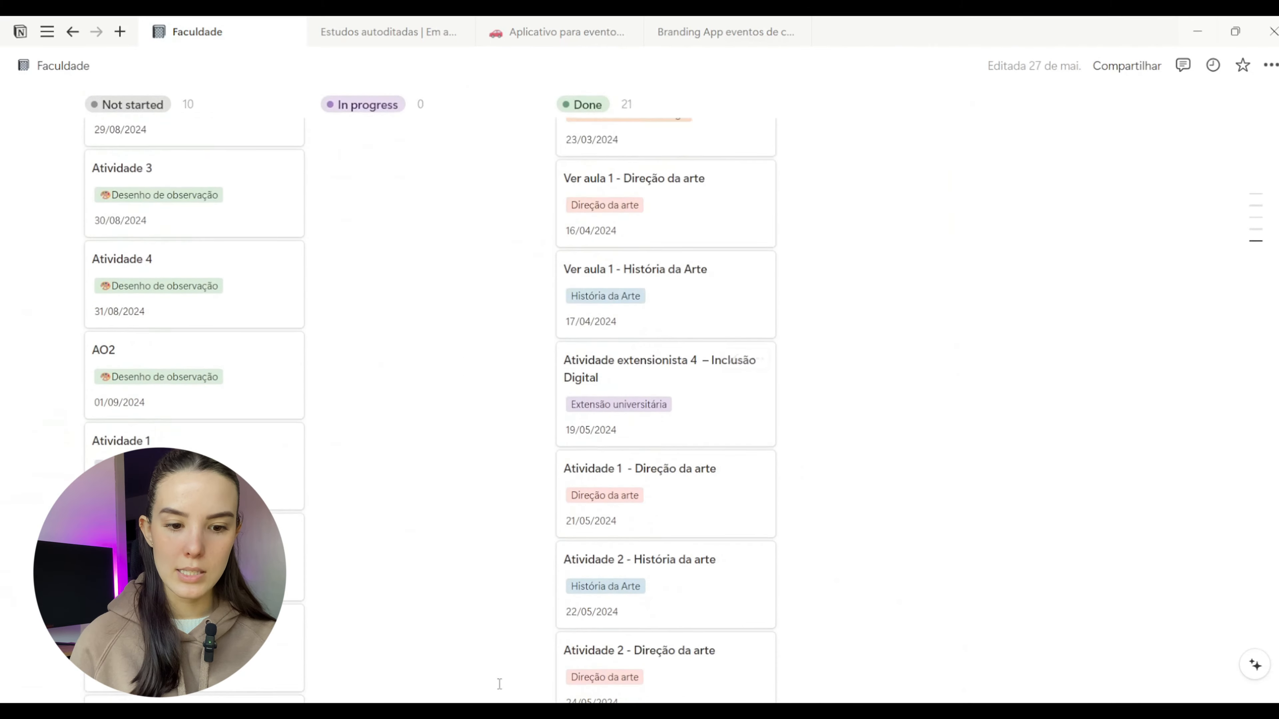
scroll(500, 684, down, 8)
scroll(500, 684, up, 15)
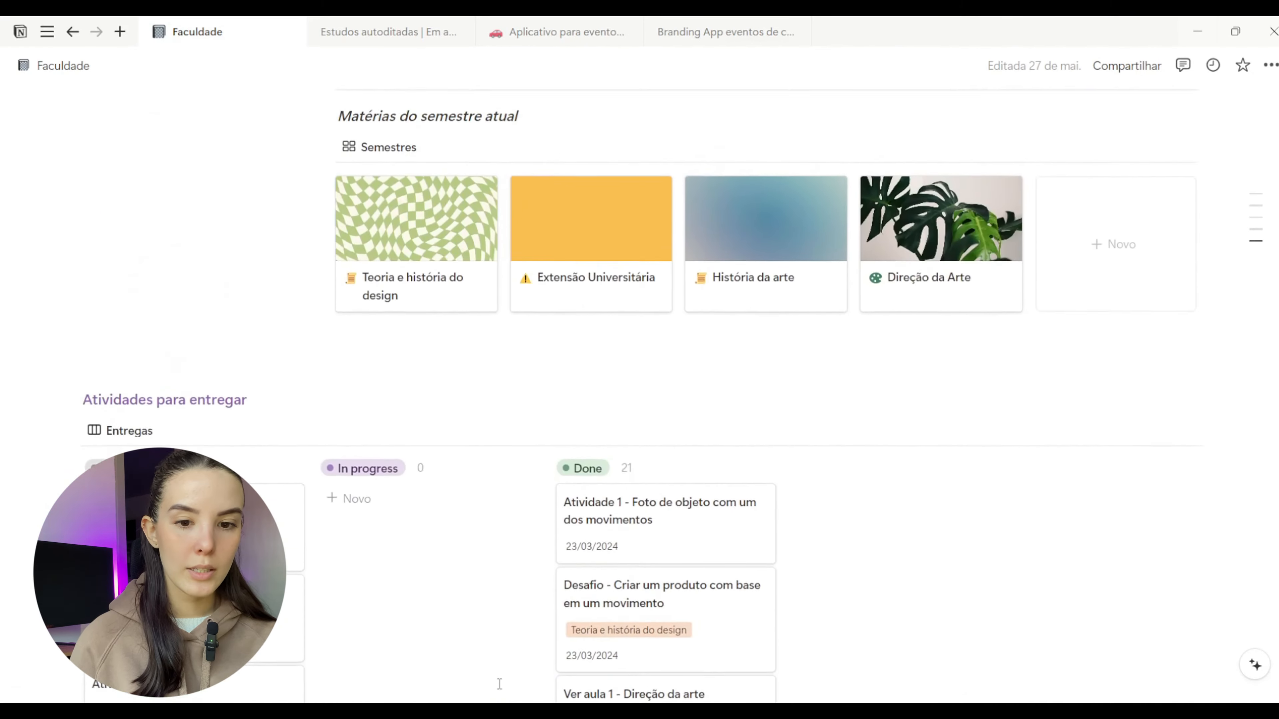
scroll(500, 685, up, 2)
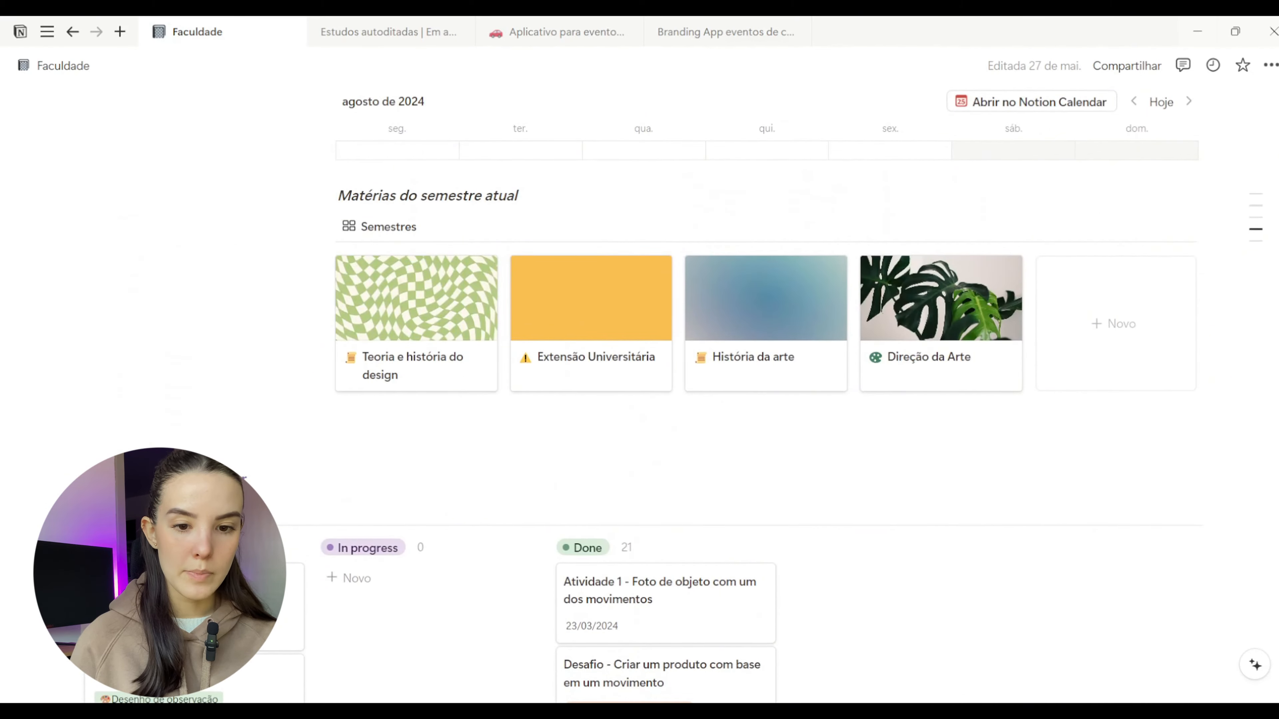
Preview the "Teoria e história do design" subject, jump to its Movimento Art Noveau section, look through the notes and close the preview.
click(442, 341)
scroll(813, 434, down, 6)
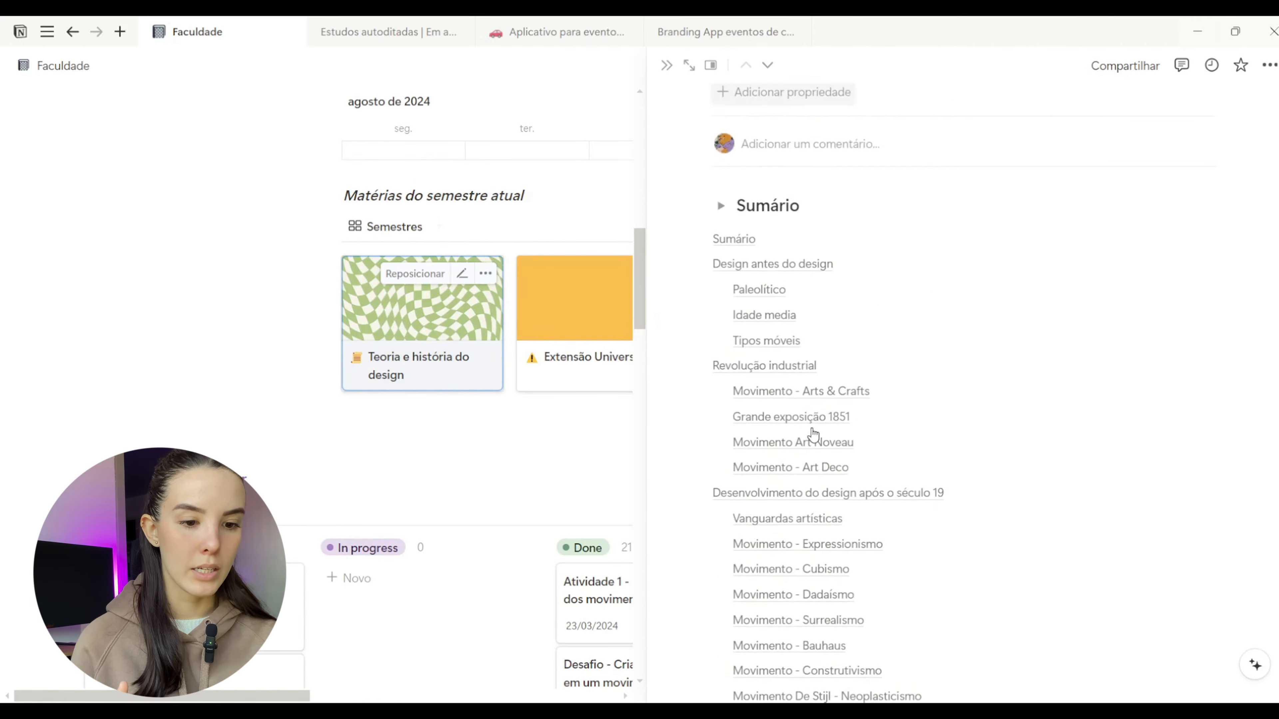
click(812, 434)
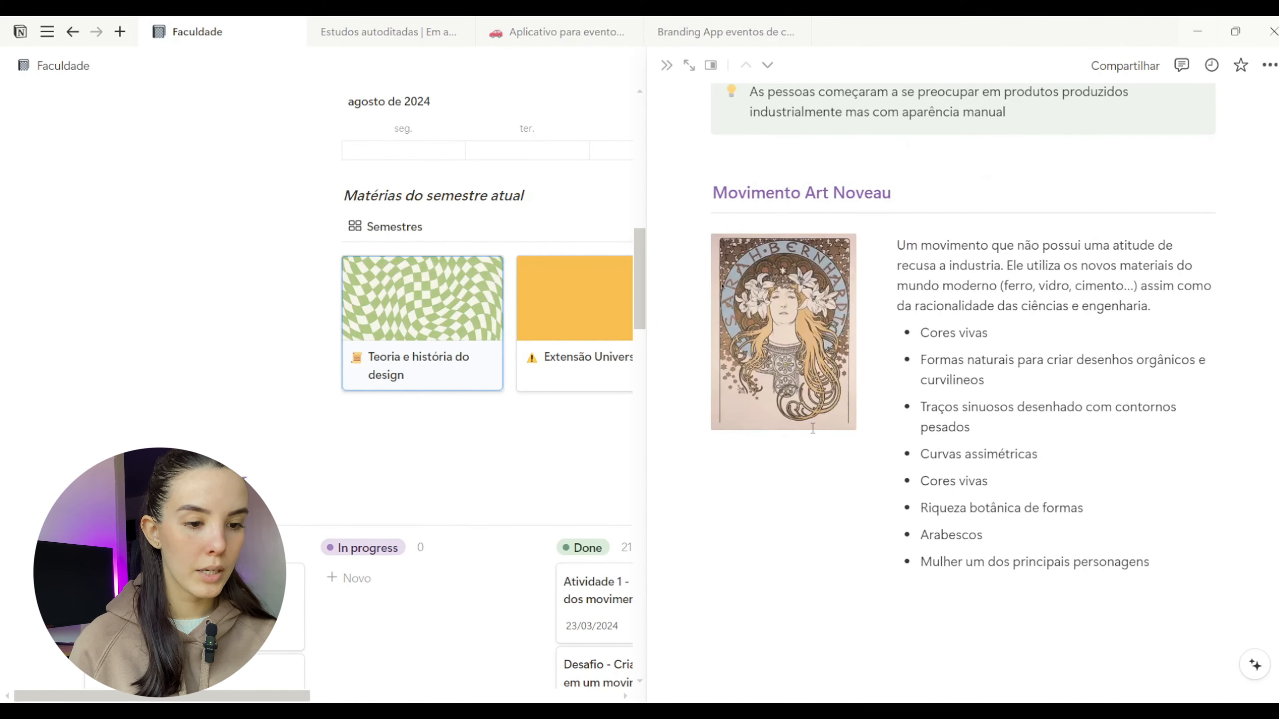
scroll(813, 428, down, 15)
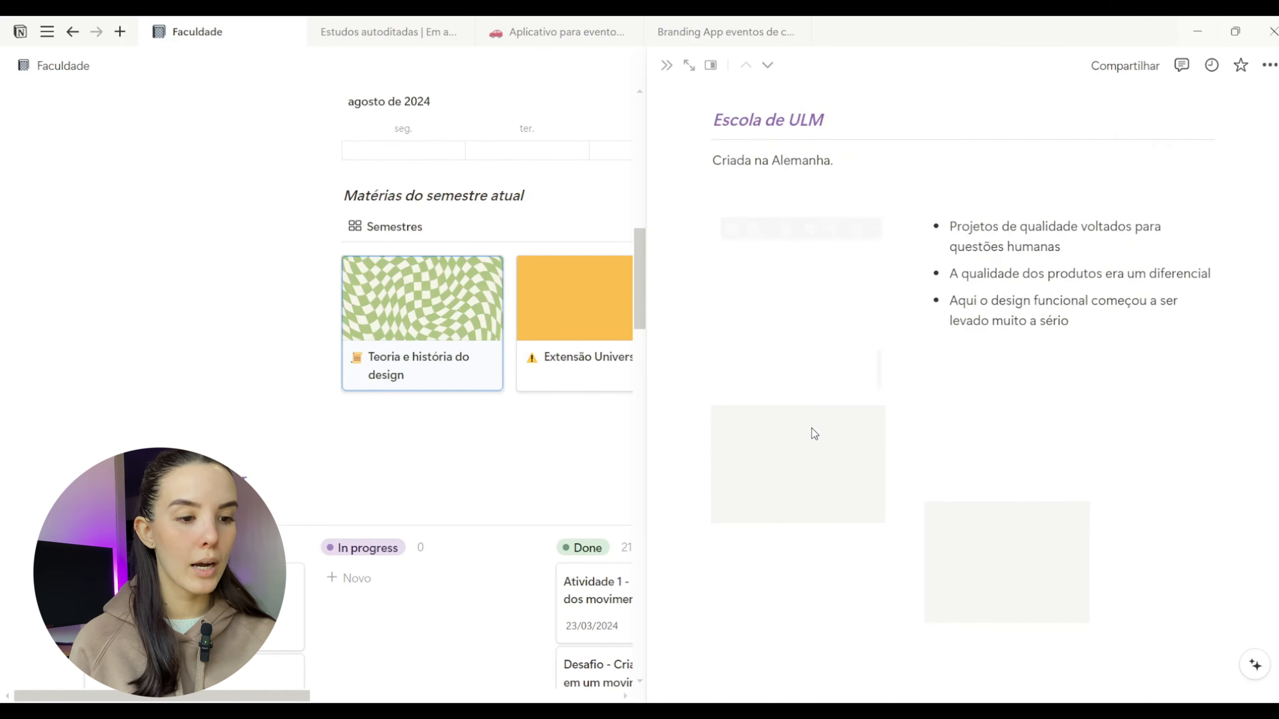
scroll(815, 433, up, 15)
scroll(812, 431, up, 5)
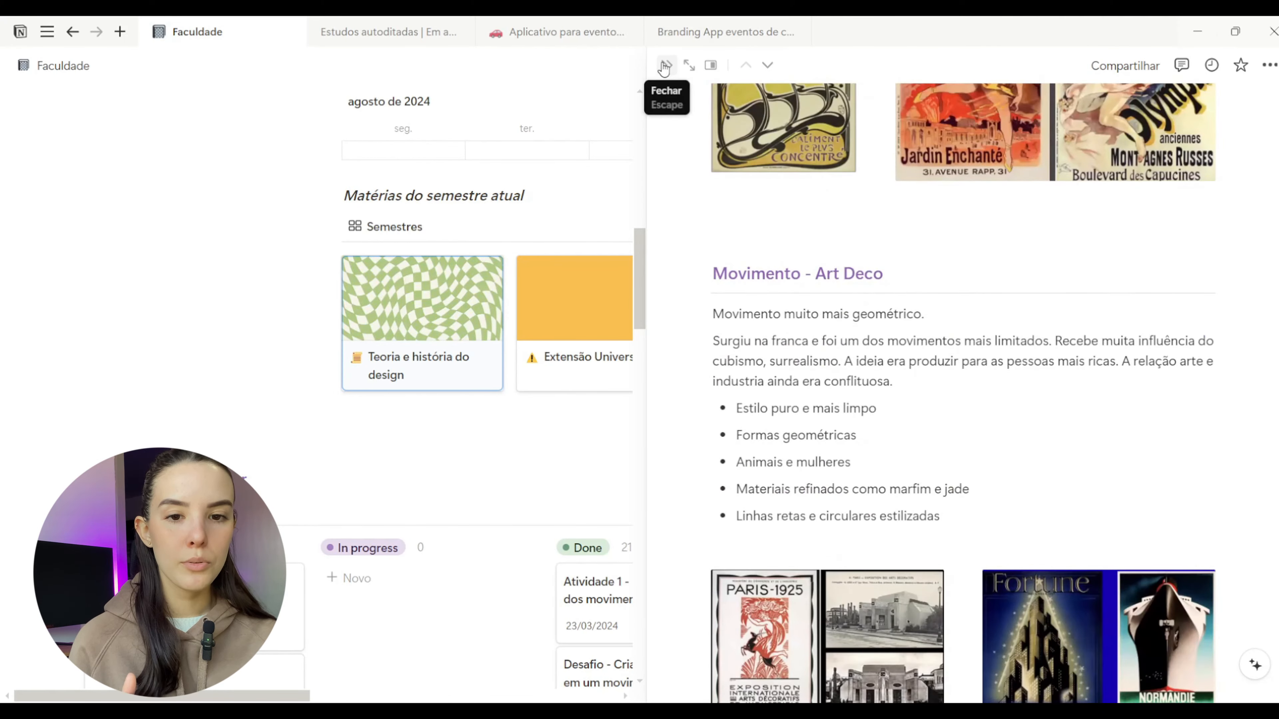
click(594, 458)
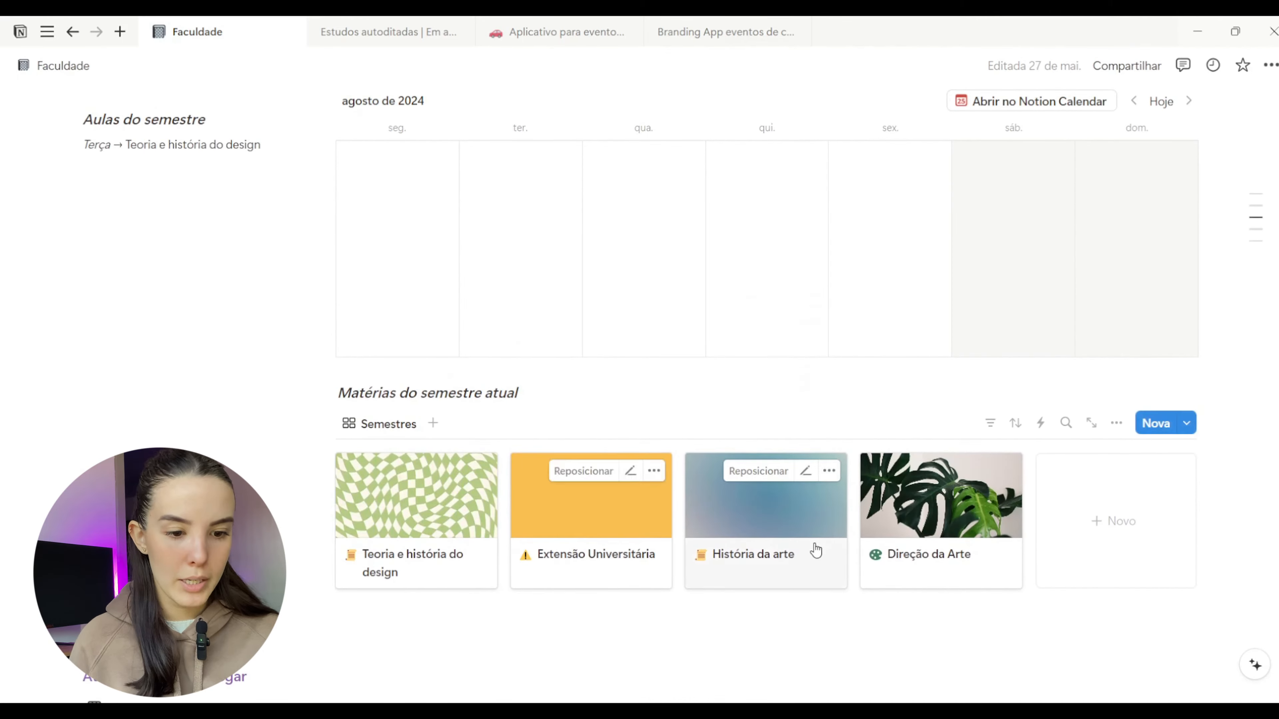
Preview the "História da arte" subject from the Matérias do semestre atual gallery and look over its class notes.
click(815, 549)
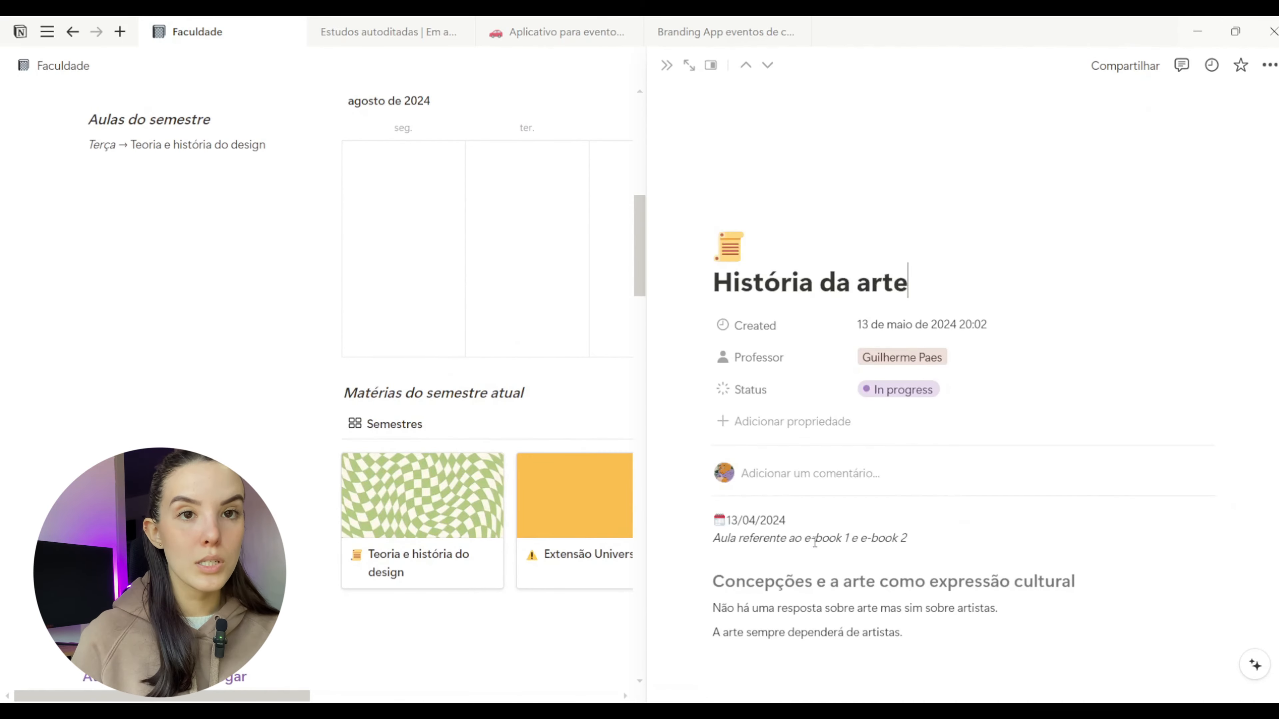
scroll(785, 509, down, 2)
scroll(770, 490, up, 2)
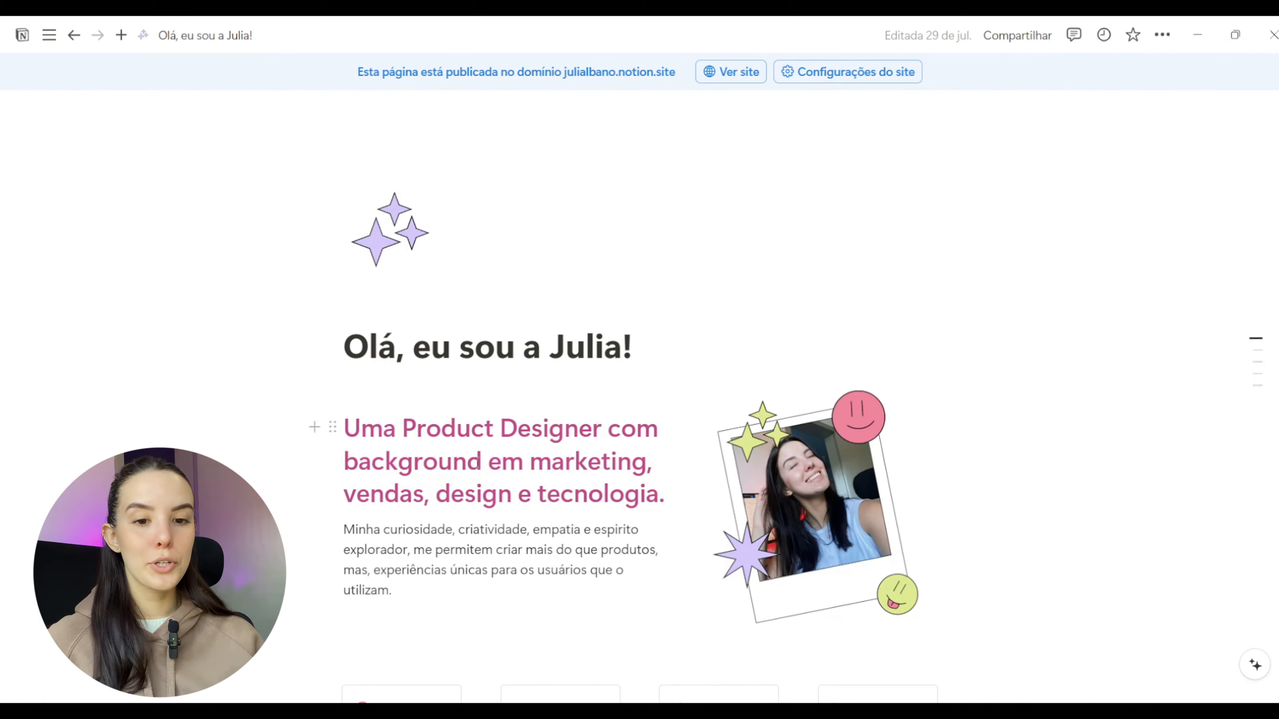
Look through the published portfolio page, covering its introduction, Sobre mim, project cards and skills kit sections.
scroll(649, 464, down, 15)
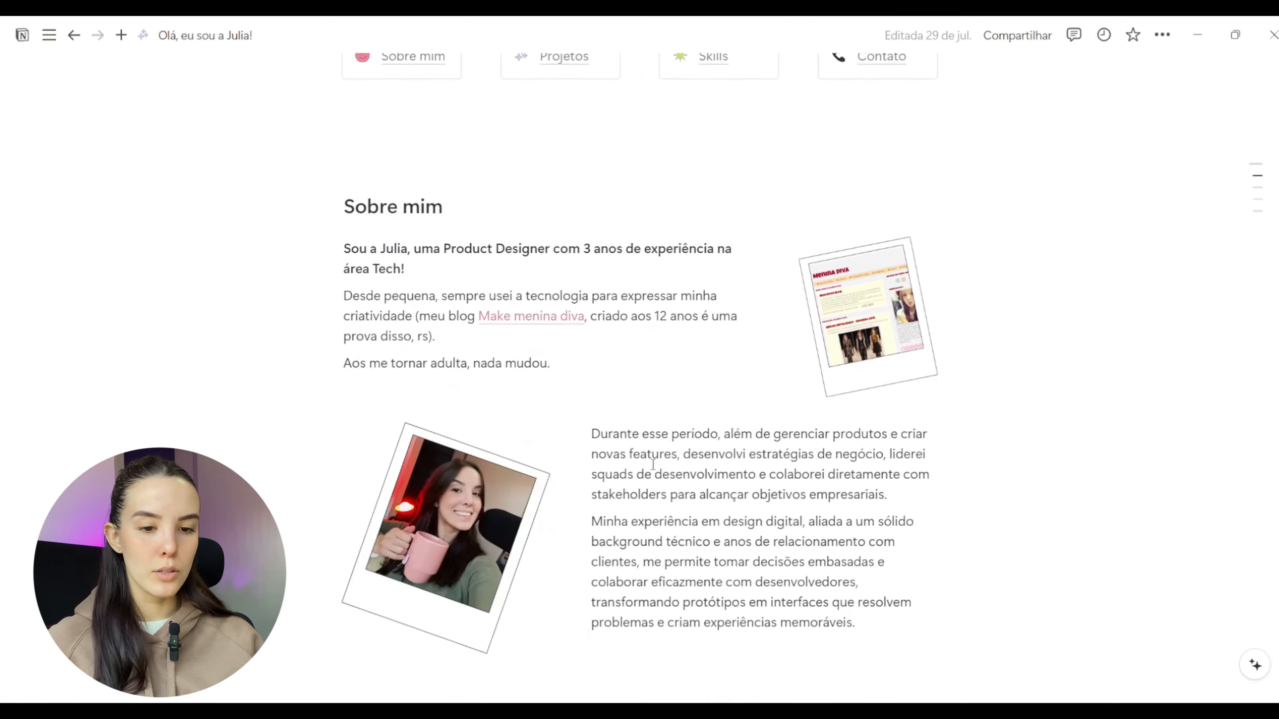
scroll(653, 465, down, 5)
scroll(653, 466, up, 19)
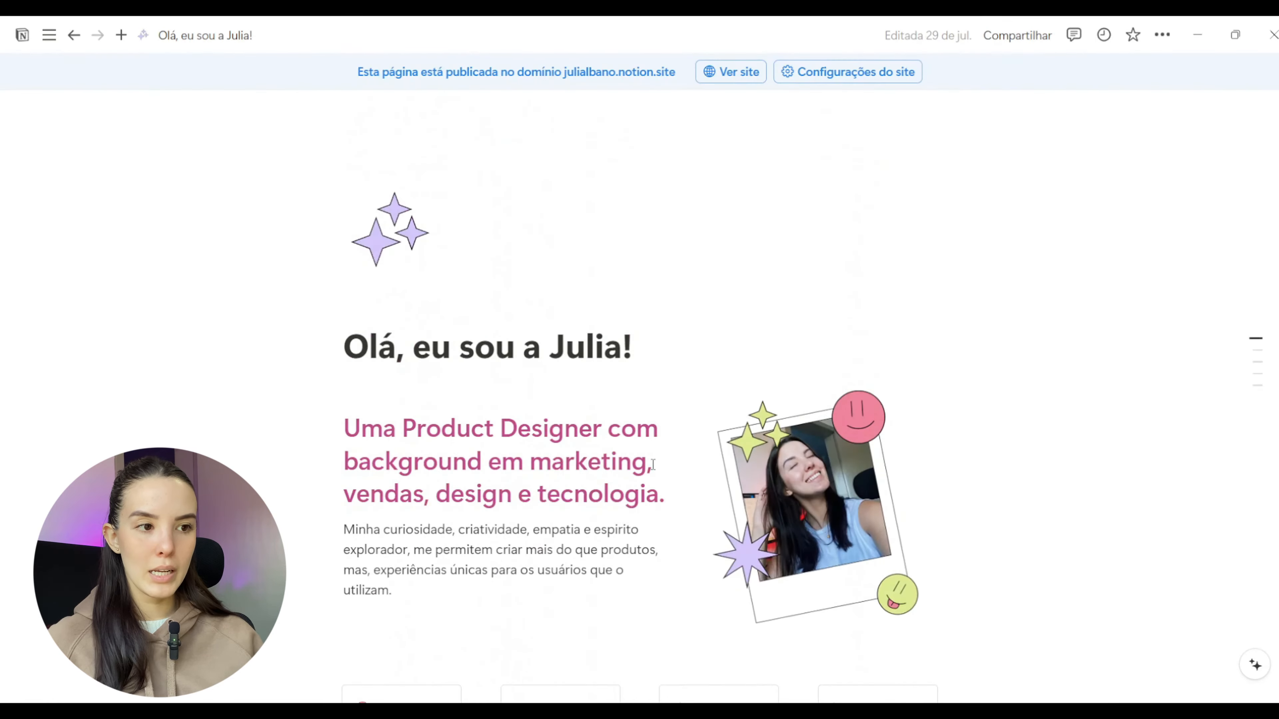
scroll(653, 469, down, 20)
scroll(653, 471, down, 8)
scroll(653, 466, up, 20)
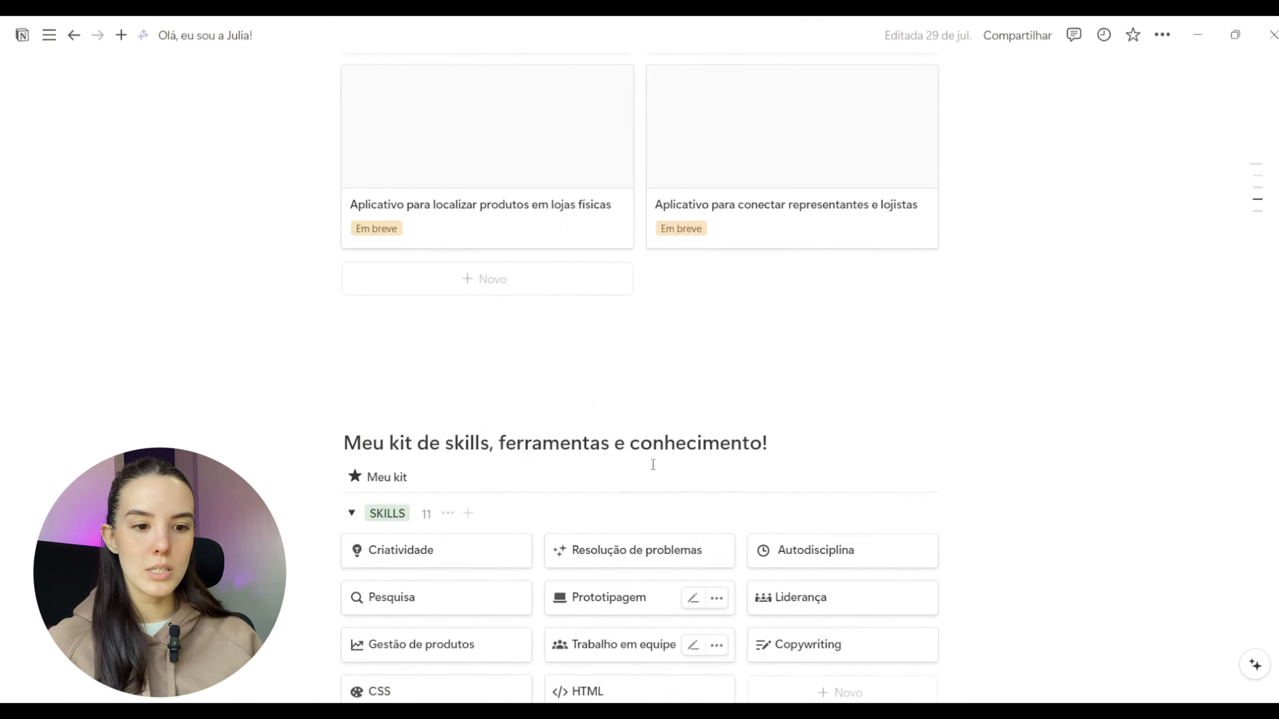
scroll(653, 465, up, 10)
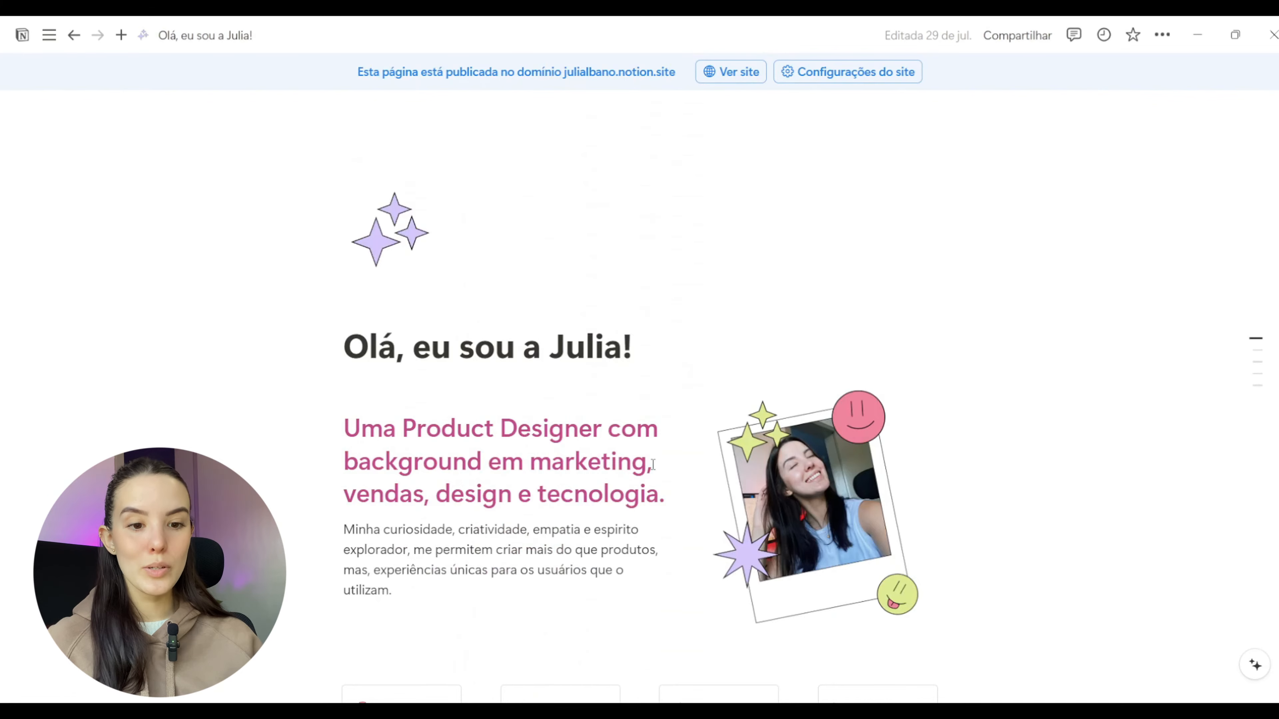